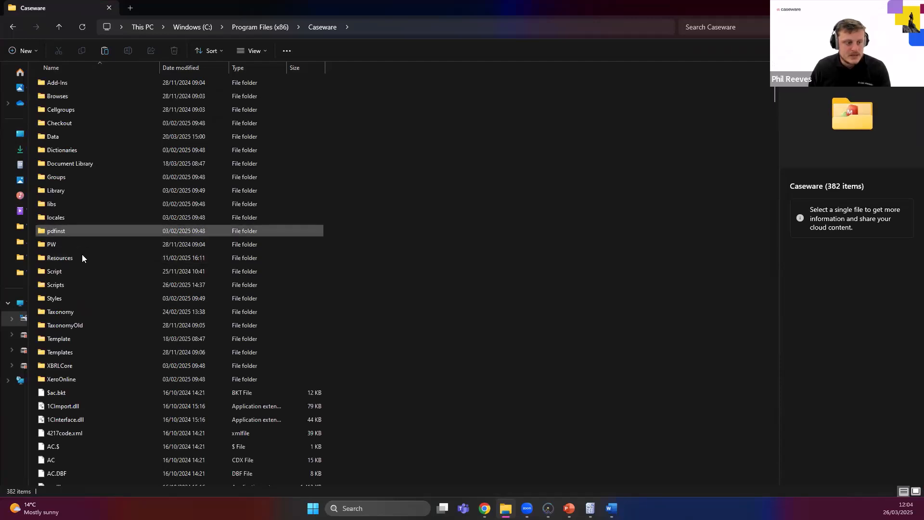
Open the APP4 folder inside Resources > Knowledge Library of the Caseware program folder.
{"action": "double_click", "coordinate": [80, 257]}
{"action": "double_click", "coordinate": [72, 163]}
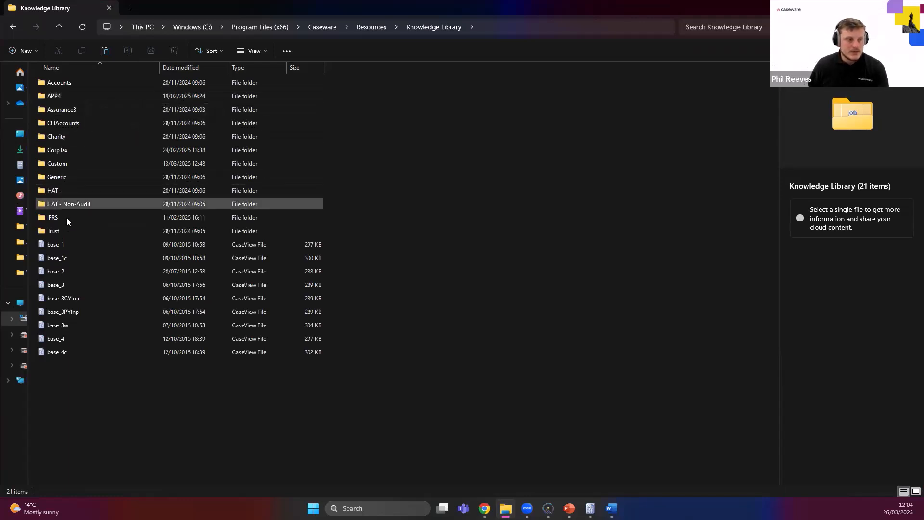
{"action": "double_click", "coordinate": [57, 94]}
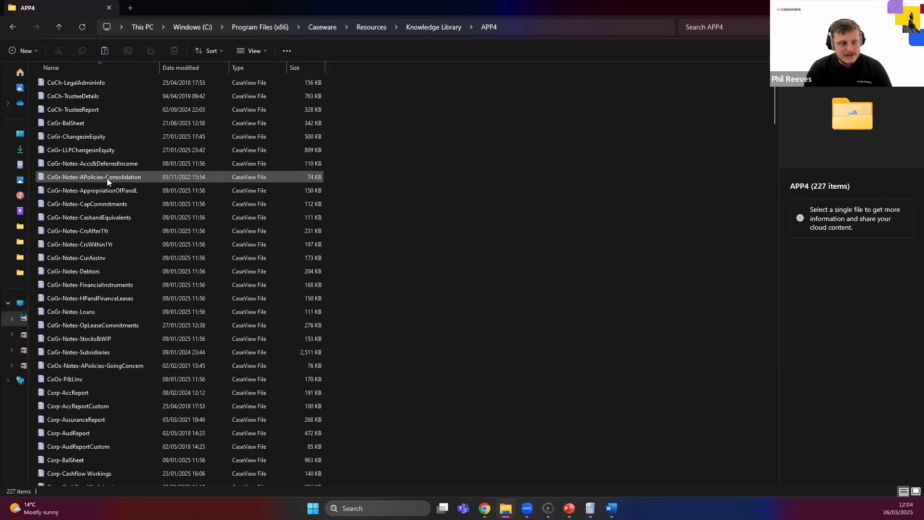
Examine the Corp-AccReportCustom and Corp-AudReportCustom files in the APP4 folder, then clear the selection.
{"action": "left_click", "coordinate": [87, 406]}
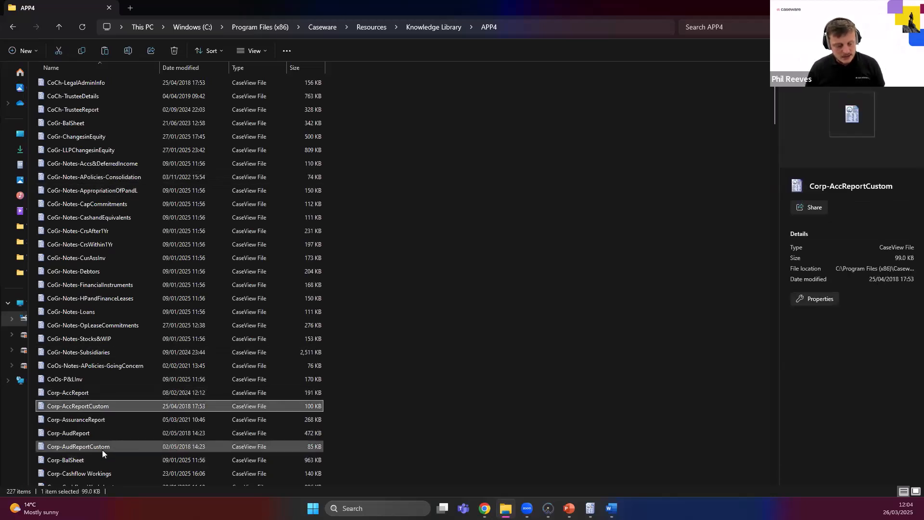
{"action": "left_click", "coordinate": [100, 445], "text": "shift"}
{"action": "left_click", "coordinate": [101, 443]}
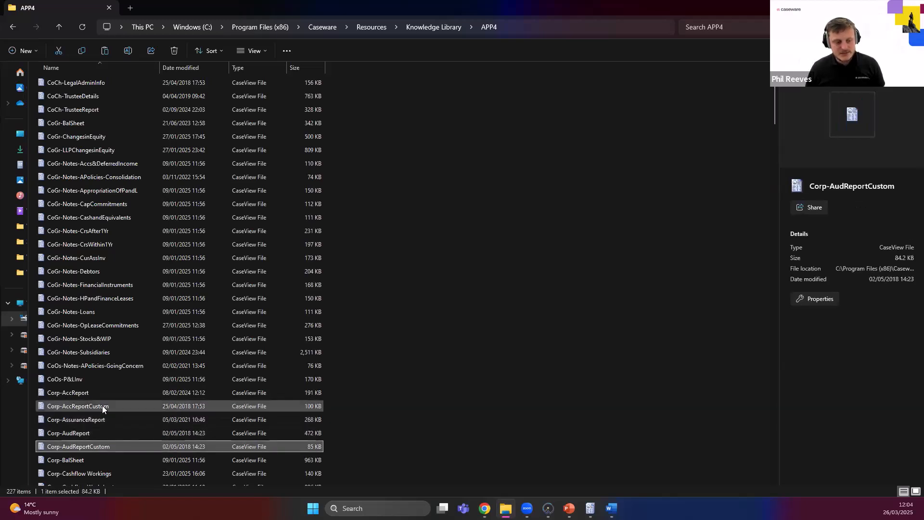
{"action": "left_click", "coordinate": [102, 406], "text": "ctrl"}
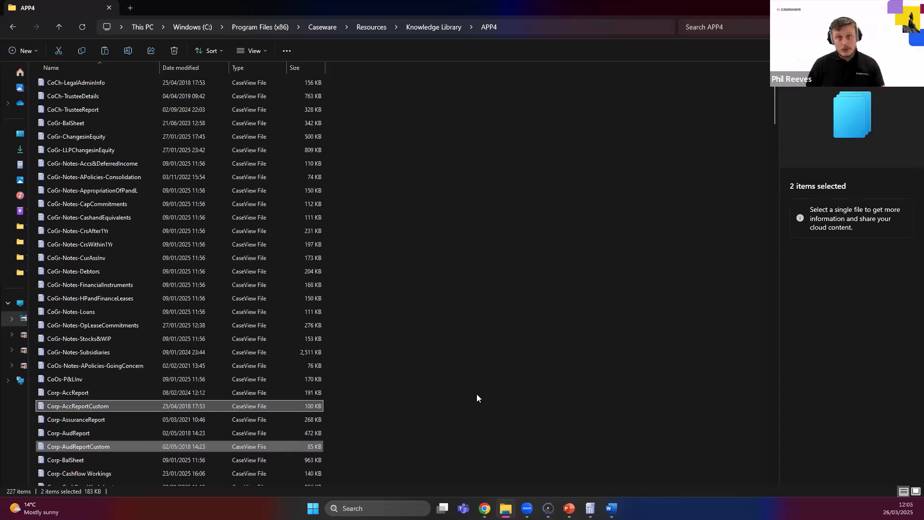
{"action": "left_click", "coordinate": [398, 420]}
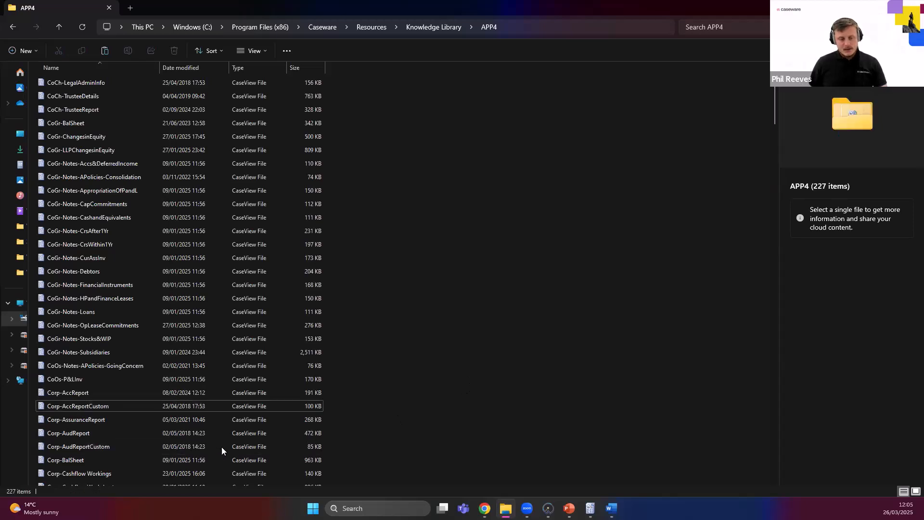
Copy the Corp-AudReportCustom file from APP4 into the Knowledge Library's Custom folder.
{"action": "left_click", "coordinate": [135, 446]}
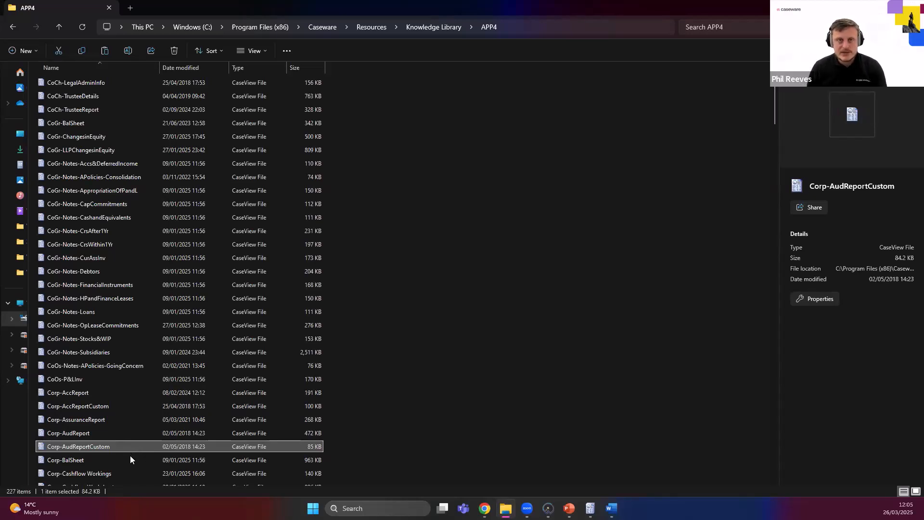
{"action": "right_click", "coordinate": [118, 447]}
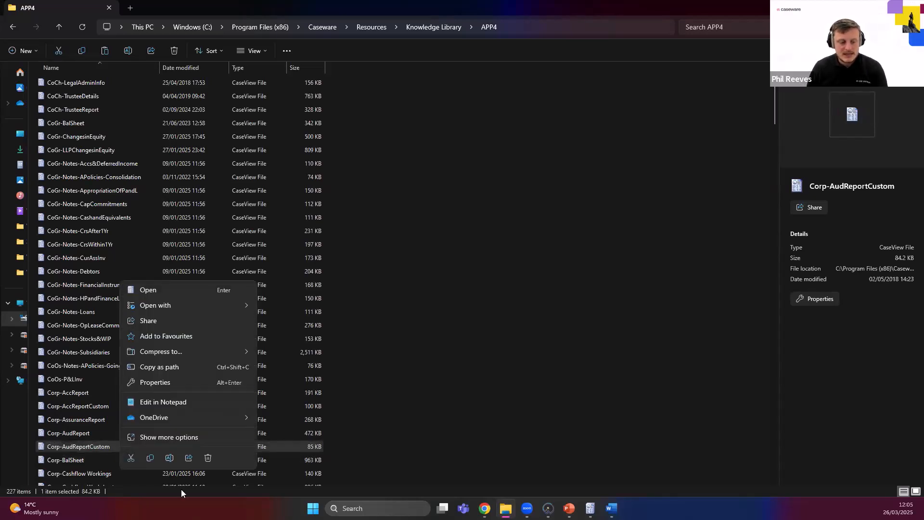
{"action": "left_click", "coordinate": [147, 459]}
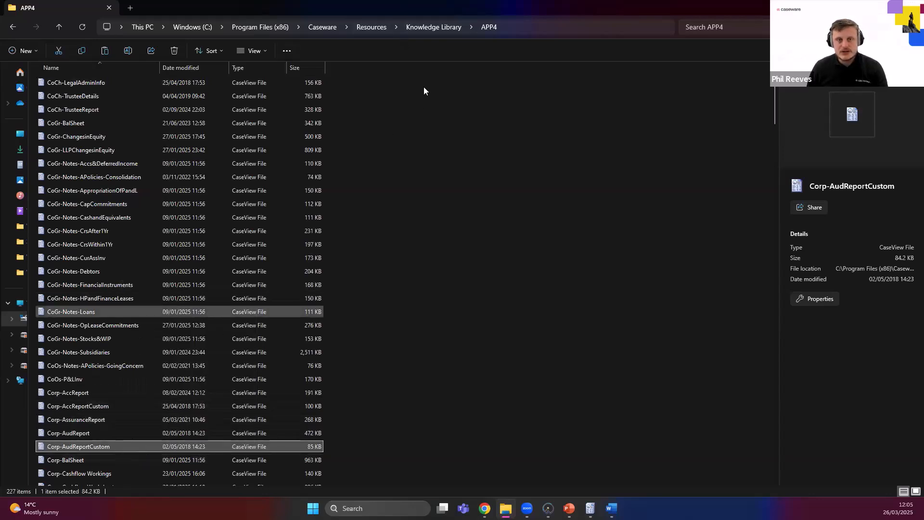
{"action": "left_click", "coordinate": [440, 25]}
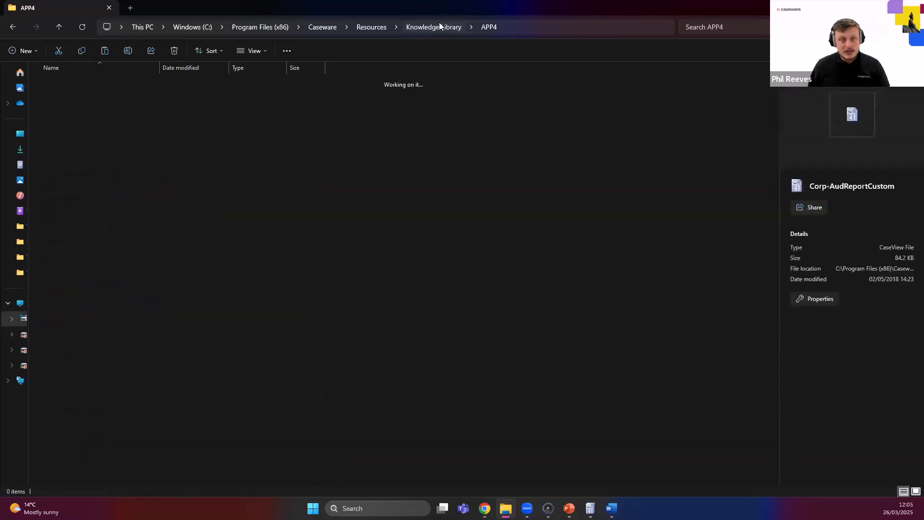
{"action": "left_click", "coordinate": [82, 162]}
{"action": "double_click", "coordinate": [82, 162]}
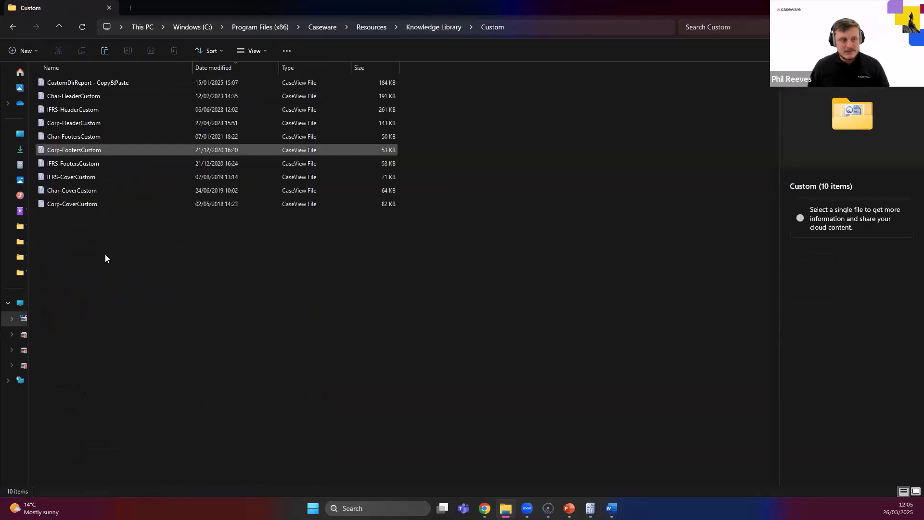
{"action": "right_click", "coordinate": [127, 235]}
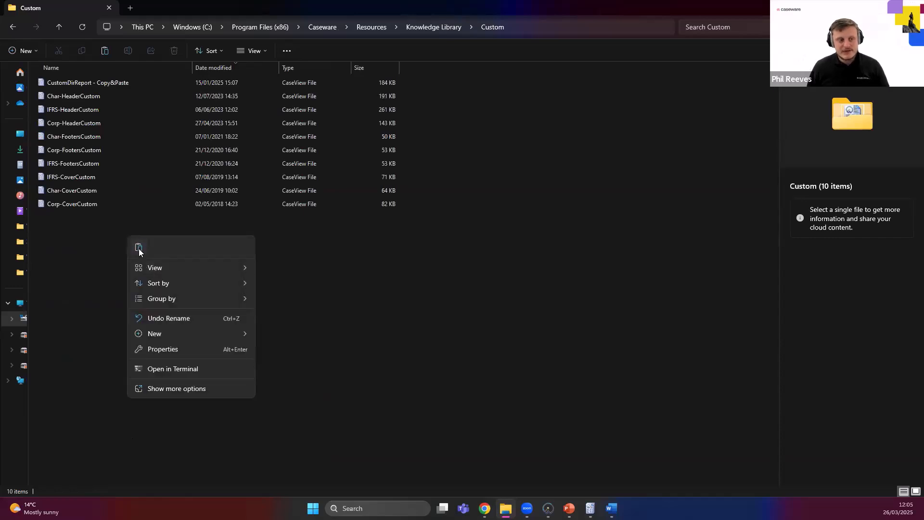
{"action": "left_click", "coordinate": [138, 247]}
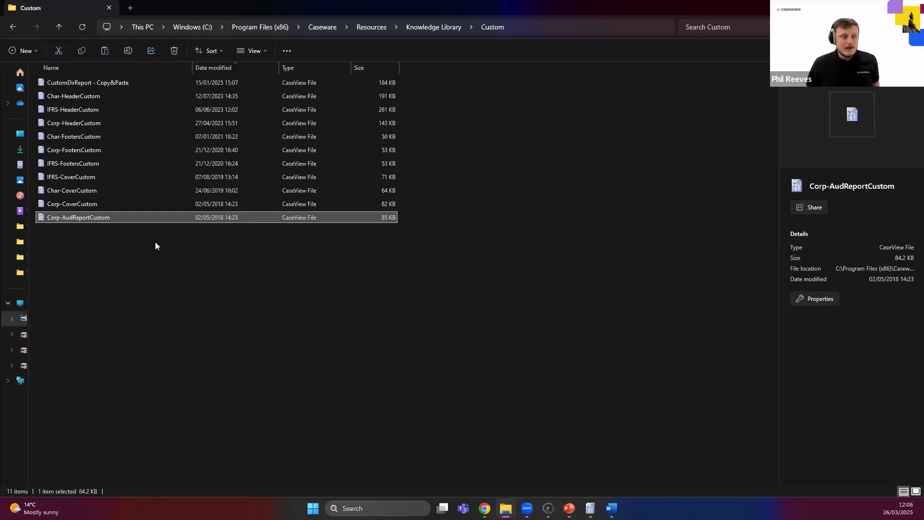
{"action": "left_click", "coordinate": [150, 268]}
Switch to the PowerPoint presentation to view the Agenda slide at Customising, and return to the Custom folder in File Explorer.
{"action": "left_click", "coordinate": [114, 83]}
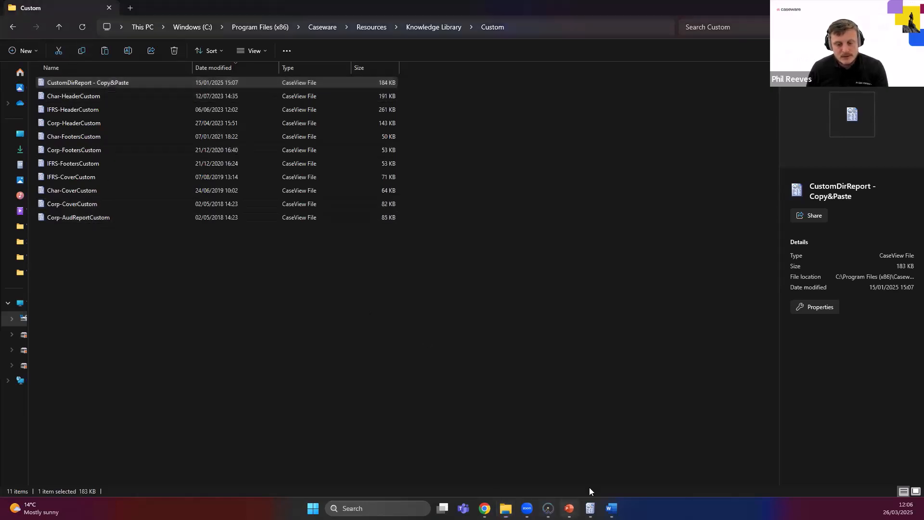
{"action": "mouse_move", "coordinate": [569, 508]}
{"action": "left_click", "coordinate": [573, 455]}
{"action": "left_click", "coordinate": [474, 348]}
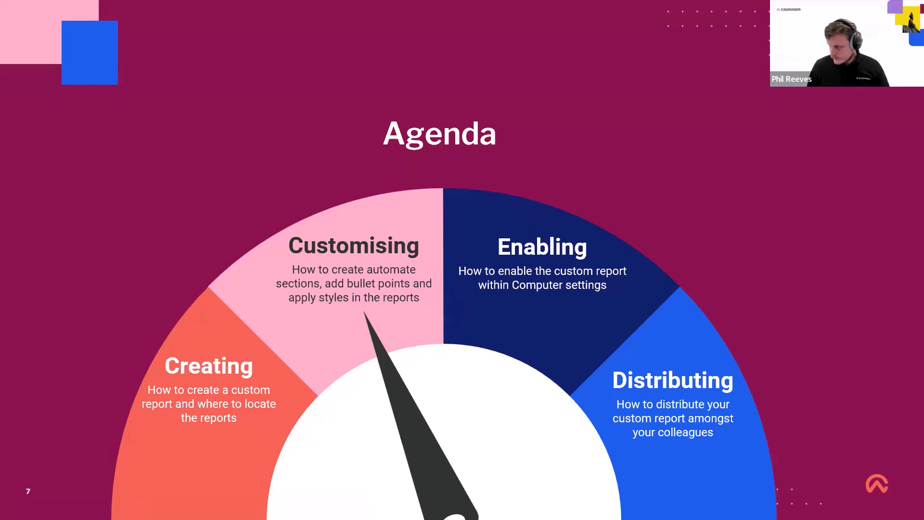
{"action": "key", "text": "alt+Tab"}
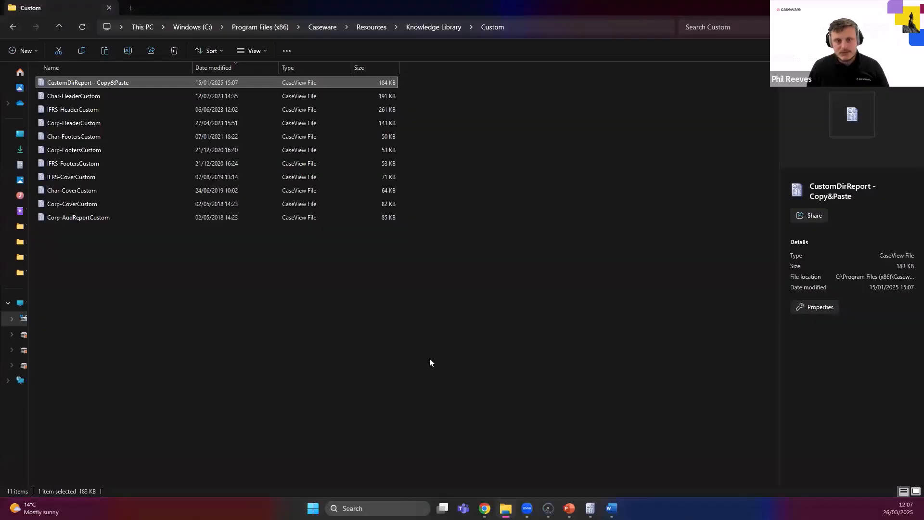
Open the copied Corp-AudReportCustom file in CaseView and accept the Knowledge Library updates for CustomBuildCells and CustomBuildFreeze.
{"action": "left_click", "coordinate": [104, 218]}
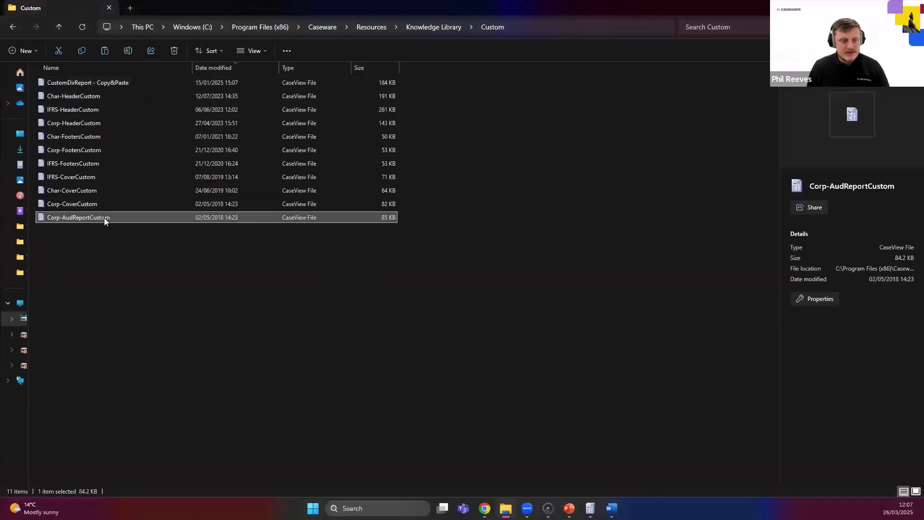
{"action": "right_click", "coordinate": [106, 217]}
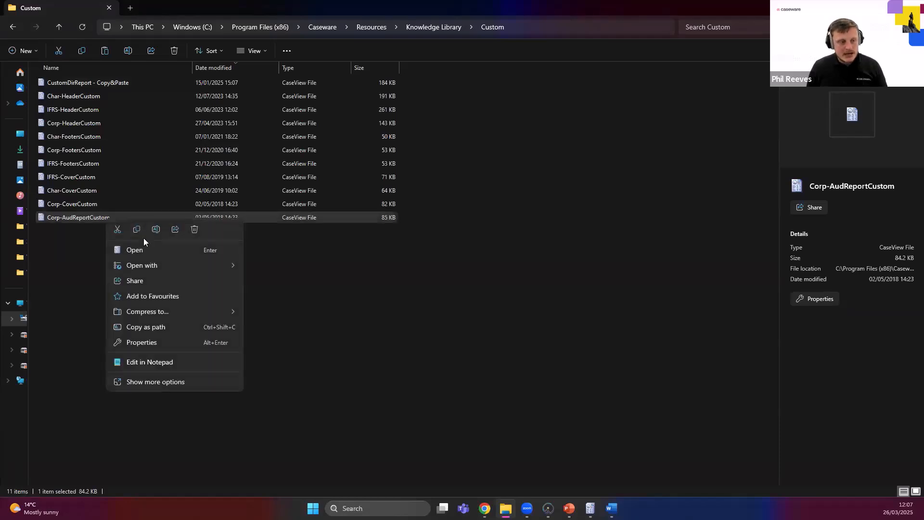
{"action": "double_click", "coordinate": [88, 218]}
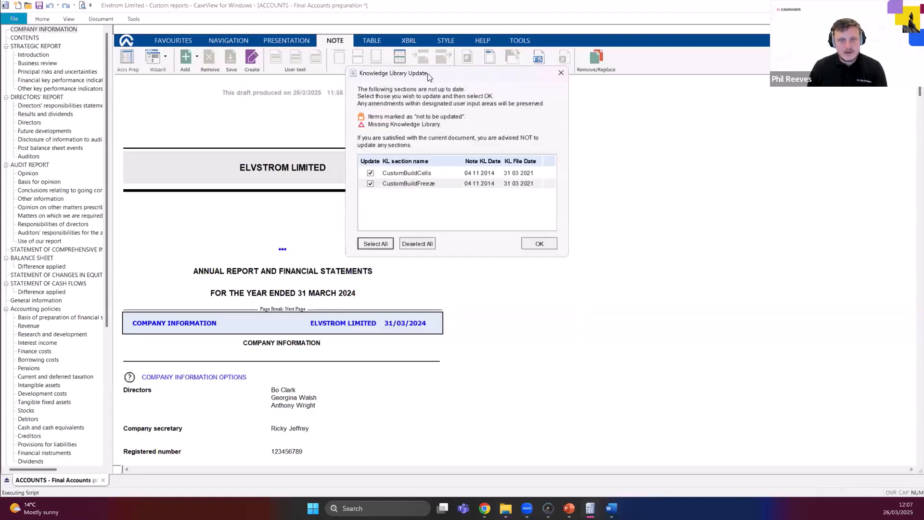
{"action": "left_click_drag", "start_coordinate": [426, 75], "coordinate": [406, 85]}
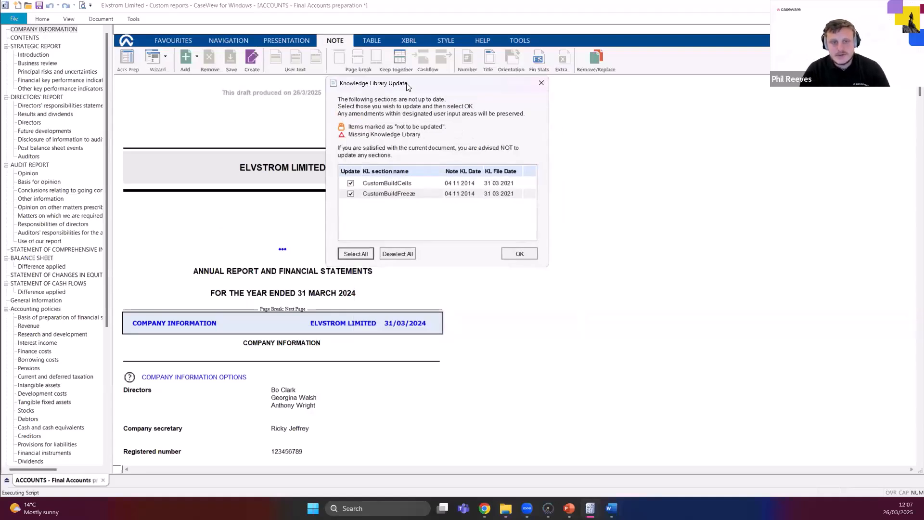
{"action": "left_click", "coordinate": [519, 253]}
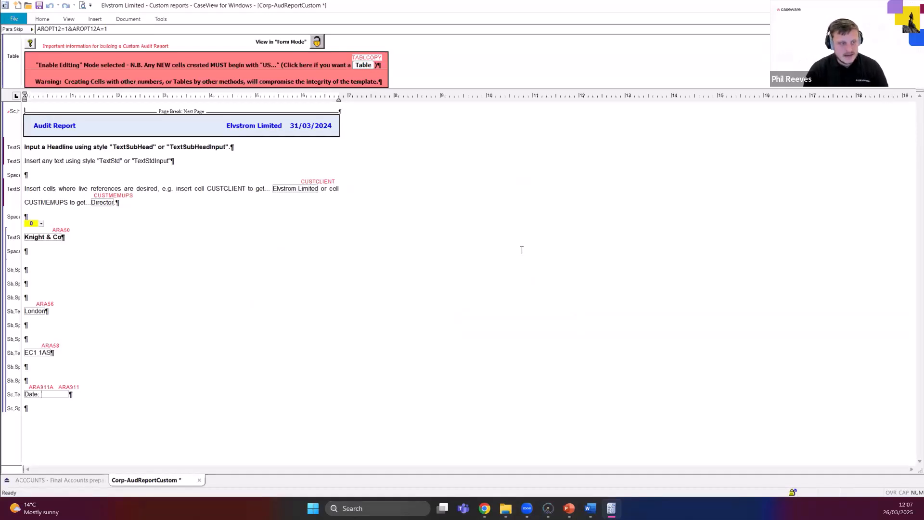
Delete the sample paragraph about inserting the CUSTCLIENT and CUSTMEMUPS cells from the audit report template.
{"action": "left_click", "coordinate": [166, 204]}
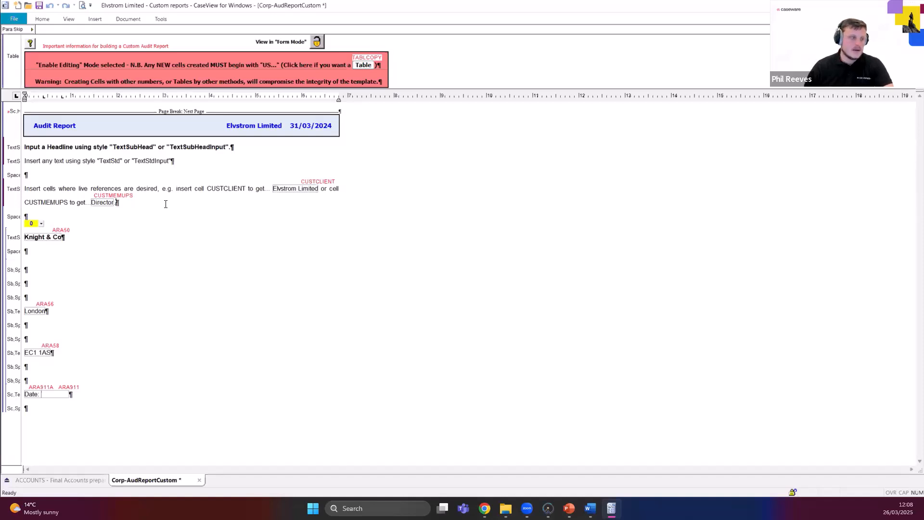
{"action": "mouse_move", "coordinate": [124, 204]}
{"action": "left_mouse_down"}
{"action": "mouse_move", "coordinate": [92, 194]}
{"action": "mouse_move", "coordinate": [28, 147]}
{"action": "mouse_move", "coordinate": [159, 174]}
{"action": "mouse_move", "coordinate": [129, 206]}
{"action": "left_mouse_up"}
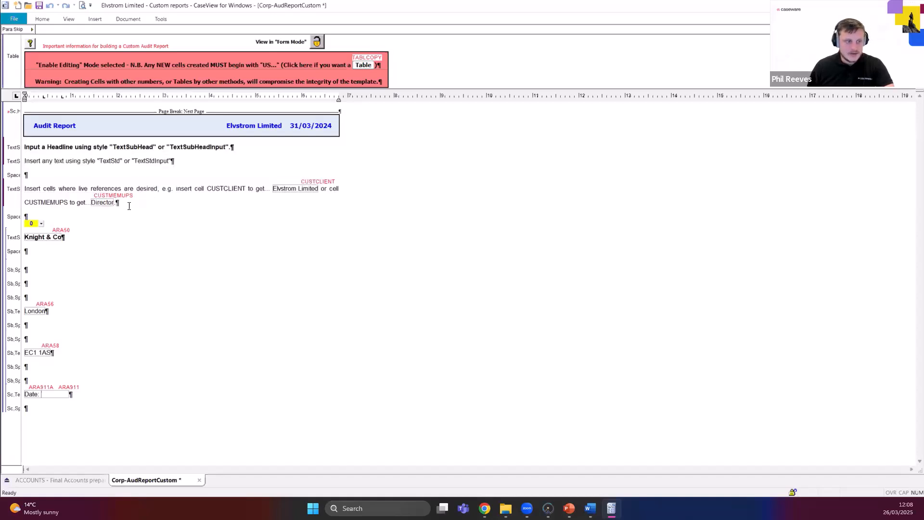
{"action": "triple_click", "coordinate": [77, 204]}
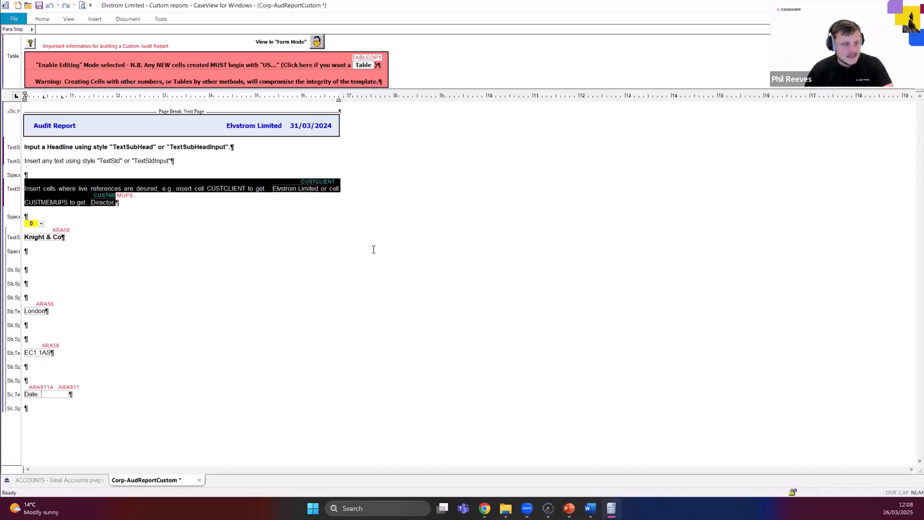
{"action": "key", "text": "Delete"}
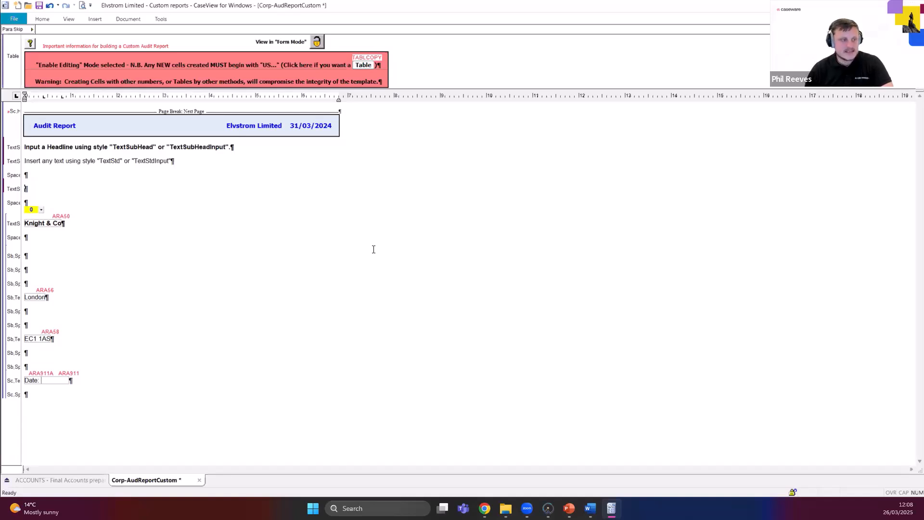
Insert several blank TextStdInput paragraphs above the auditor's sign-off block and widen the style margin to fit the full style names.
{"action": "left_click_drag", "start_coordinate": [41, 202], "coordinate": [65, 397]}
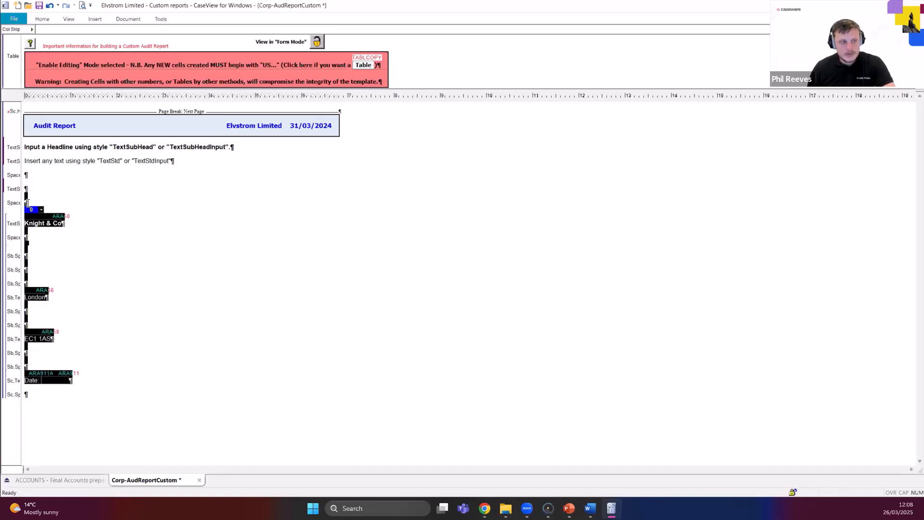
{"action": "left_click_drag", "start_coordinate": [27, 203], "coordinate": [45, 392]}
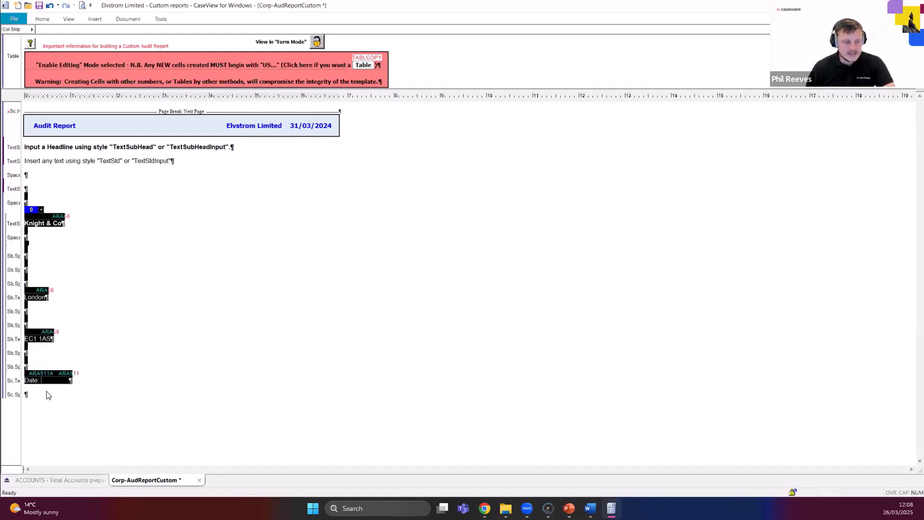
{"action": "left_click", "coordinate": [32, 189]}
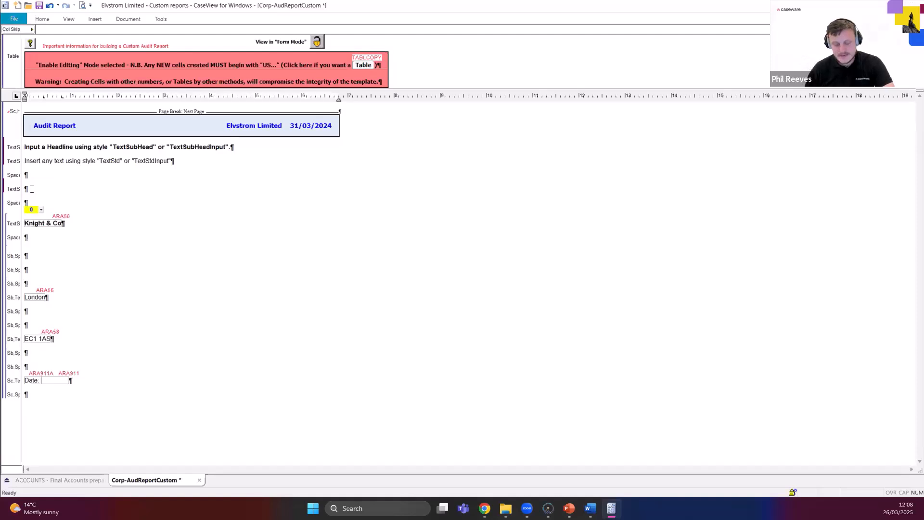
{"action": "key", "text": "Return"}
{"action": "key", "text": "Return"}
{"action": "key", "text": "Return"}
{"action": "key", "text": "Return"}
{"action": "key", "text": "Return"}
{"action": "key", "text": "Return"}
{"action": "key", "text": "Return"}
{"action": "key", "text": "Return"}
{"action": "key", "text": "Return"}
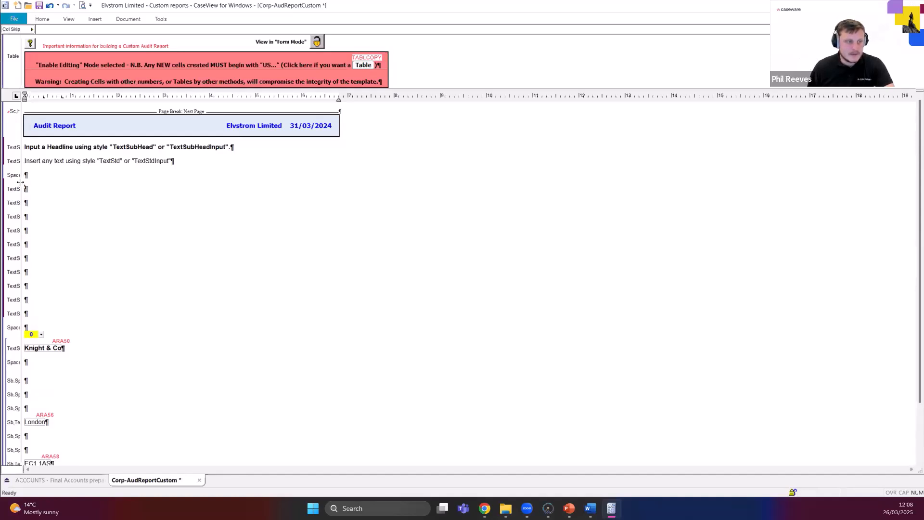
{"action": "left_click_drag", "start_coordinate": [21, 182], "coordinate": [78, 186]}
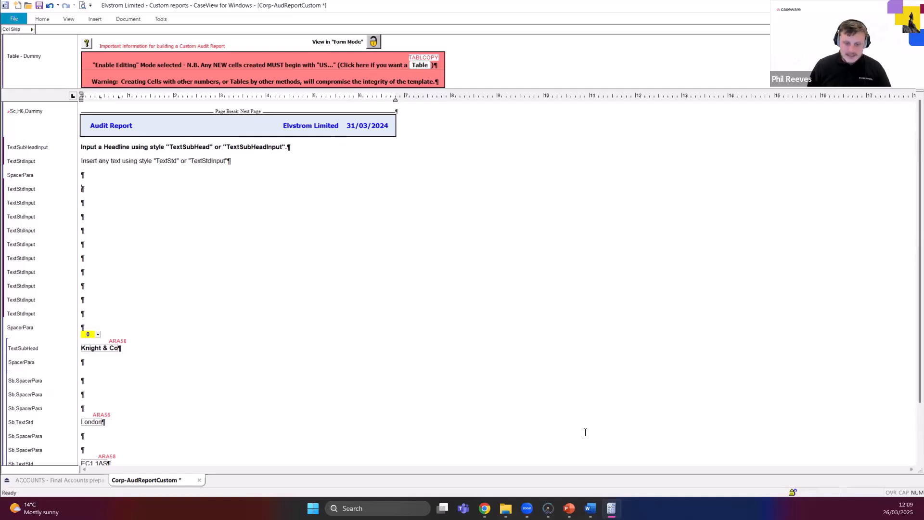
Paste the audit report text from the Word document into the first blank TextStdInput paragraph of Corp-AudReportCustom.
{"action": "left_click", "coordinate": [590, 508]}
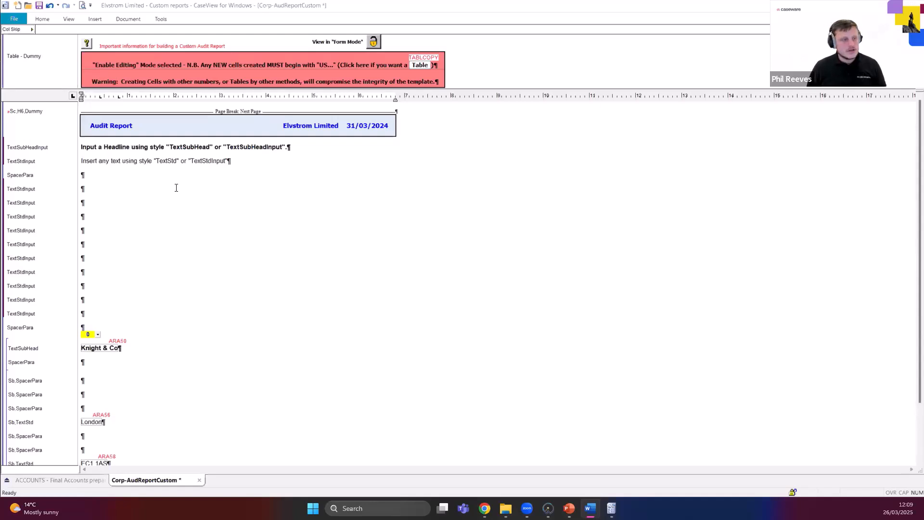
{"action": "left_click", "coordinate": [100, 188]}
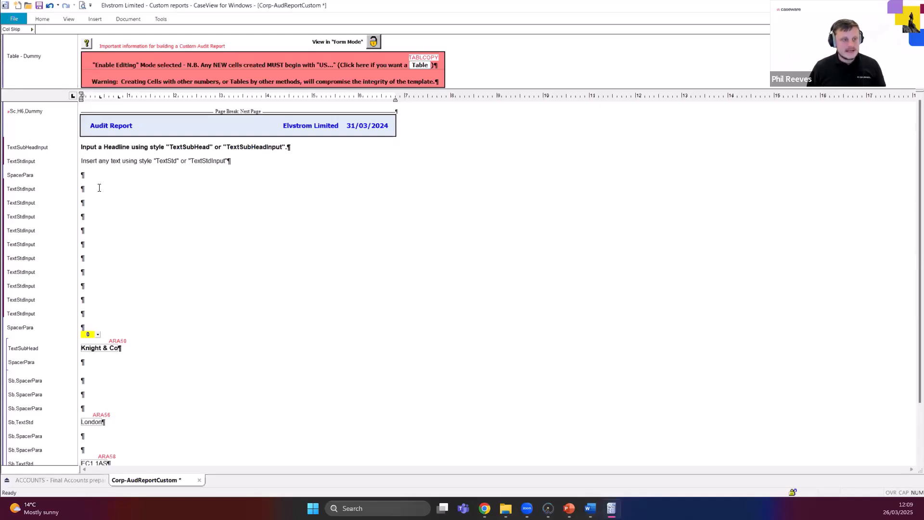
{"action": "key", "text": "ctrl+v"}
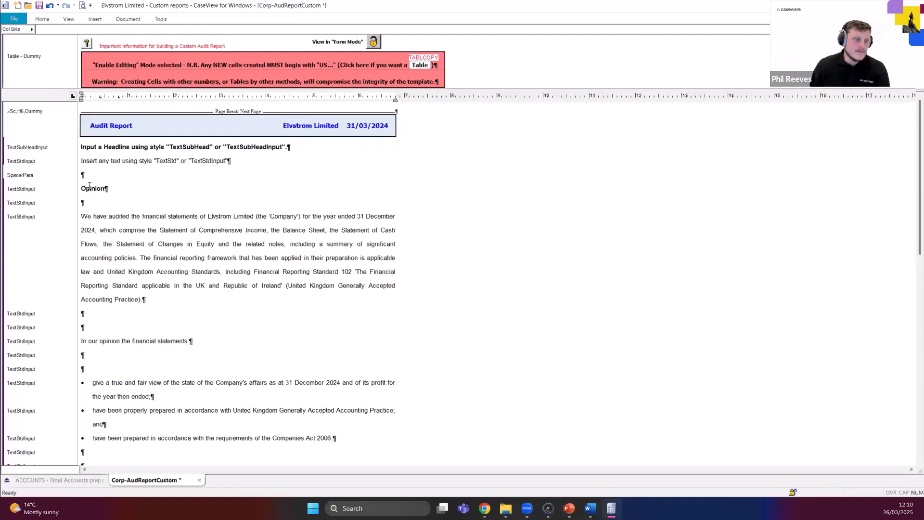
Select the pasted Opinion heading and switch to the Elvstrom Audit Report in Word to compare the source heading.
{"action": "left_click_drag", "start_coordinate": [82, 188], "coordinate": [107, 191]}
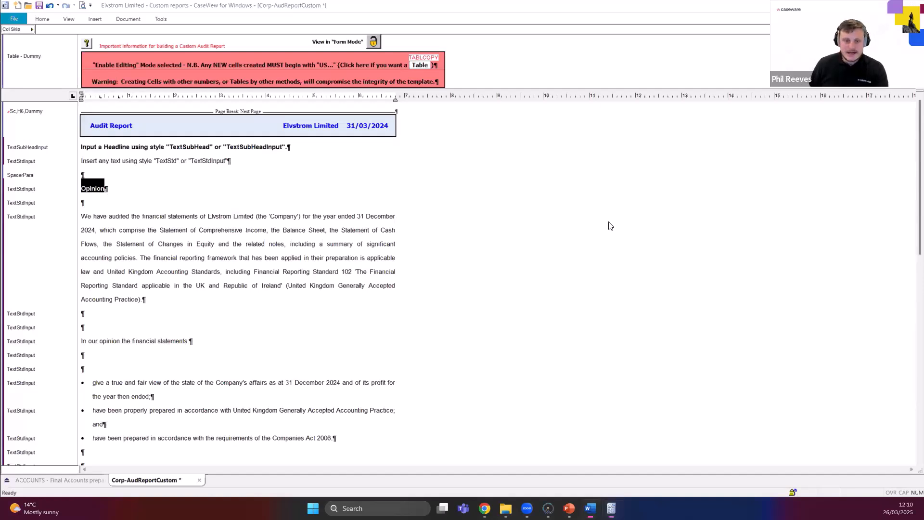
{"action": "key", "text": "alt+Tab"}
{"action": "left_click", "coordinate": [418, 290]}
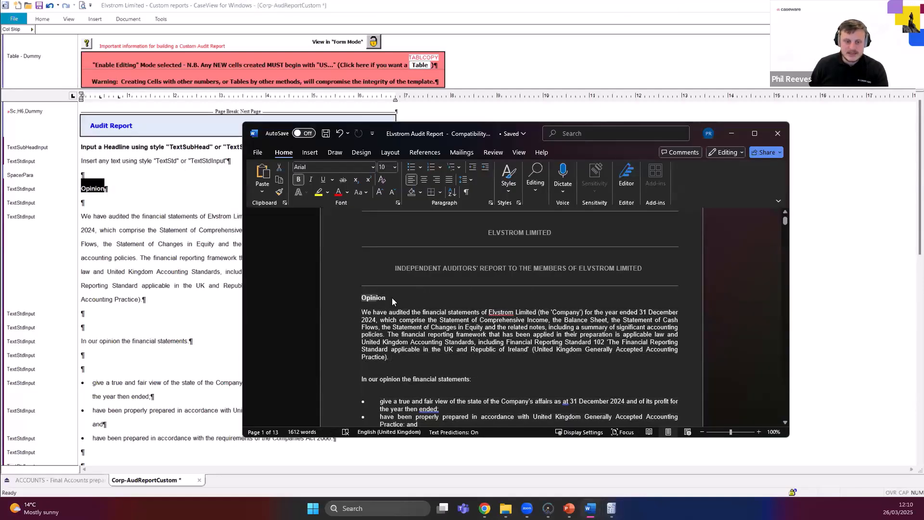
Return to Corp-AudReportCustom and review the styles assigned to the pasted Opinion heading, body paragraphs and bullet points.
{"action": "left_click", "coordinate": [733, 134]}
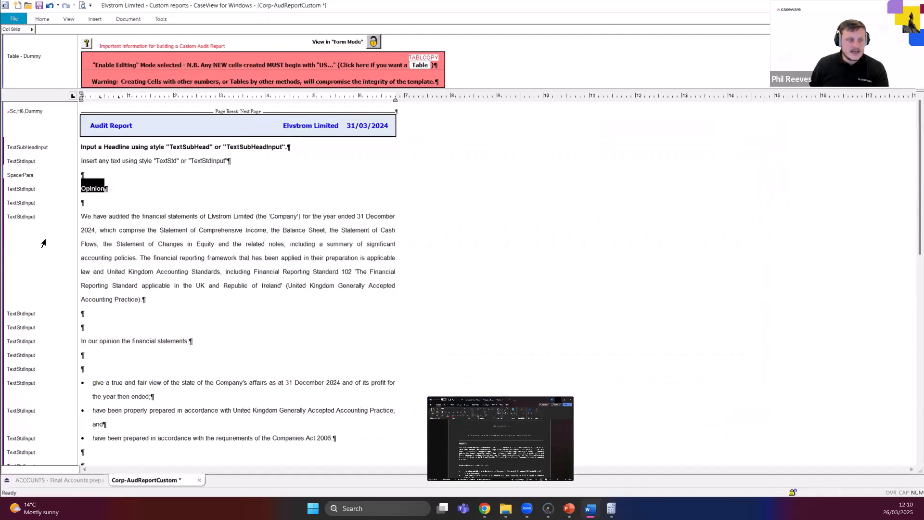
{"action": "left_click", "coordinate": [87, 188]}
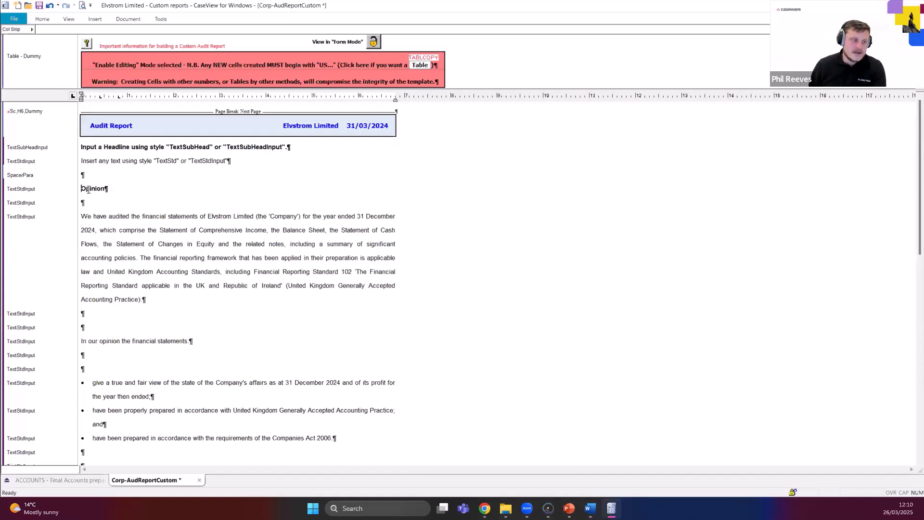
{"action": "double_click", "coordinate": [86, 188]}
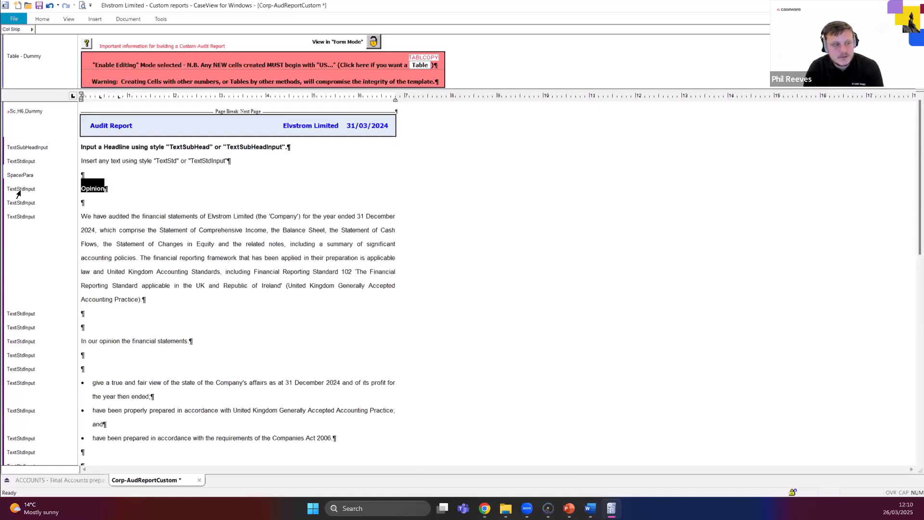
{"action": "left_click", "coordinate": [107, 217]}
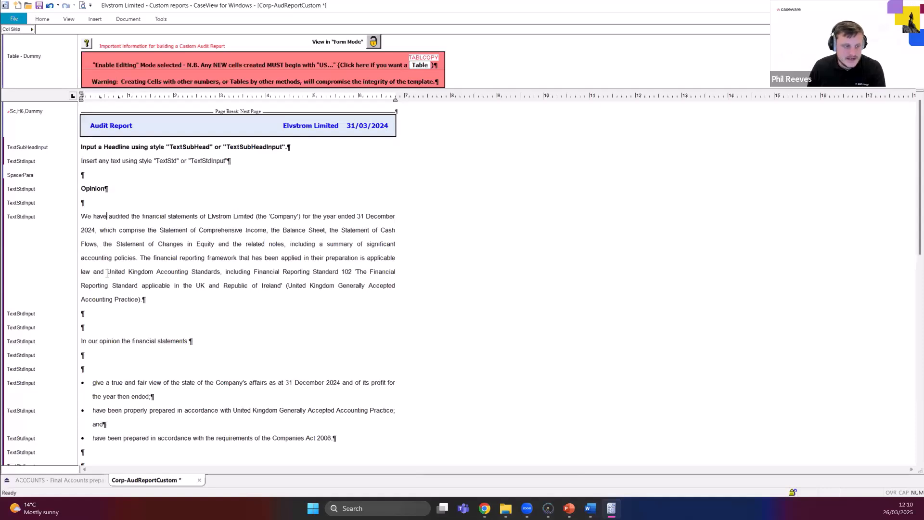
{"action": "left_click", "coordinate": [100, 340]}
{"action": "left_click", "coordinate": [130, 384]}
{"action": "left_click", "coordinate": [130, 411]}
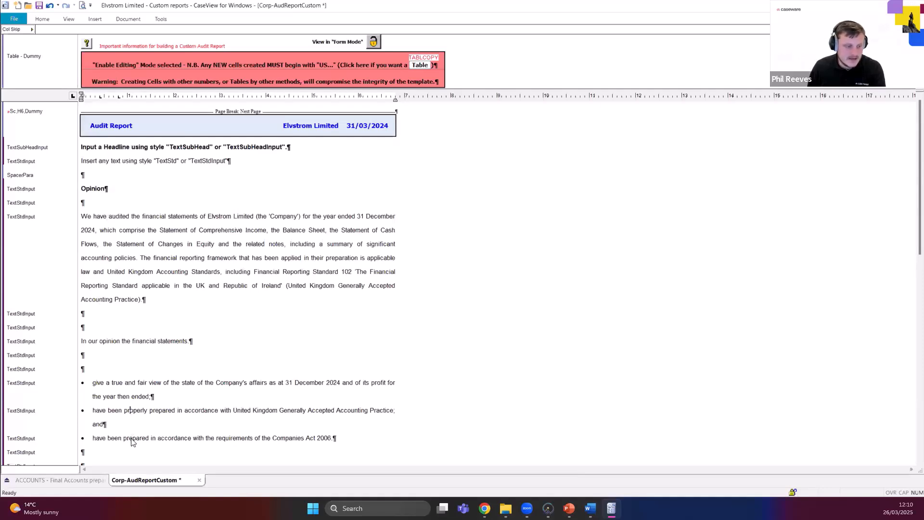
{"action": "left_click_drag", "start_coordinate": [131, 436], "coordinate": [134, 441]}
{"action": "left_click", "coordinate": [130, 426]}
{"action": "left_click", "coordinate": [98, 213]}
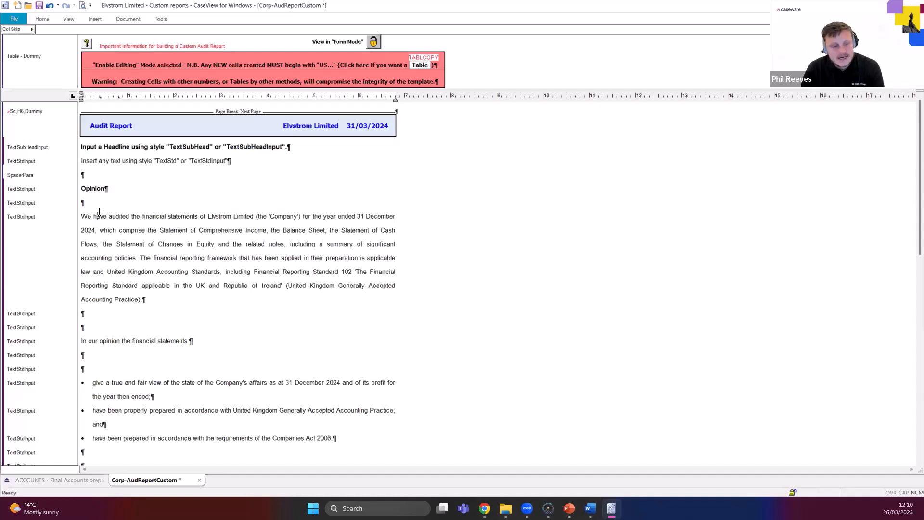
Examine the user-input placeholders above the Directors' Report in the ACCOUNTS document, and return to Corp-AudReportCustom.
{"action": "left_click", "coordinate": [65, 473]}
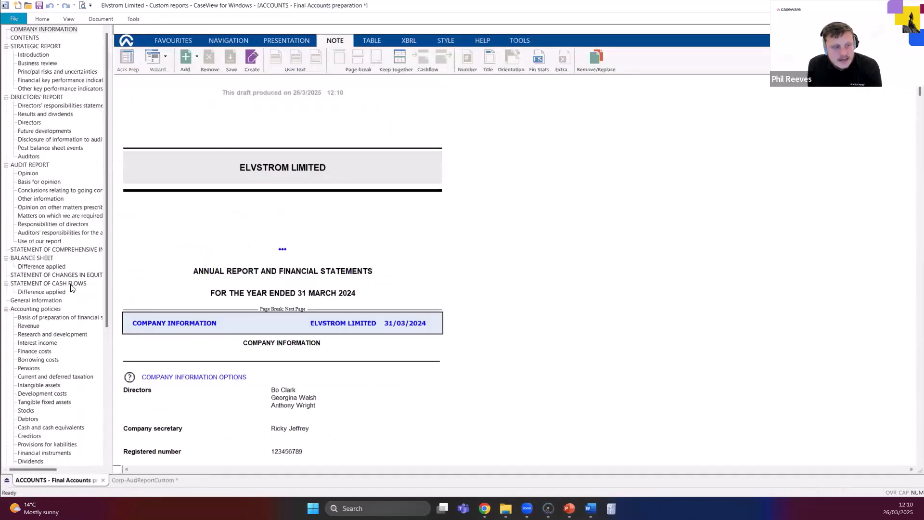
{"action": "left_click", "coordinate": [37, 103]}
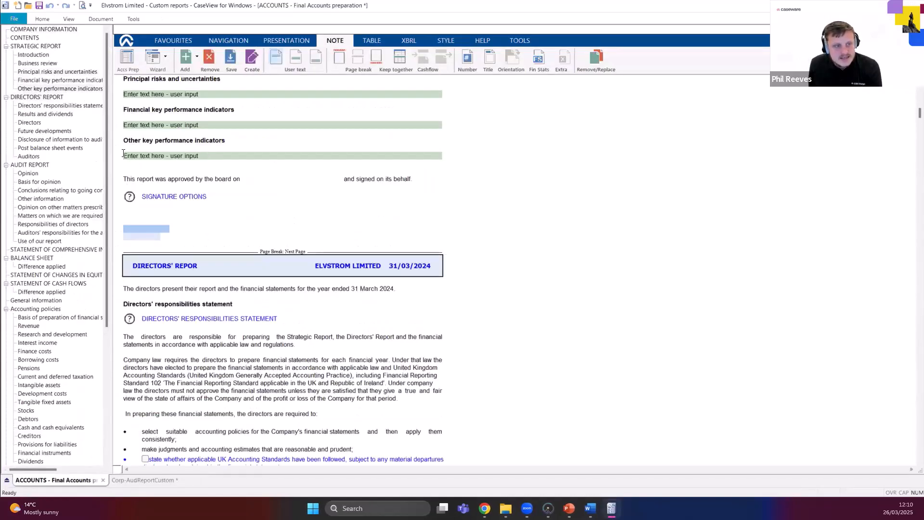
{"action": "left_click", "coordinate": [143, 125]}
{"action": "left_click", "coordinate": [197, 95]}
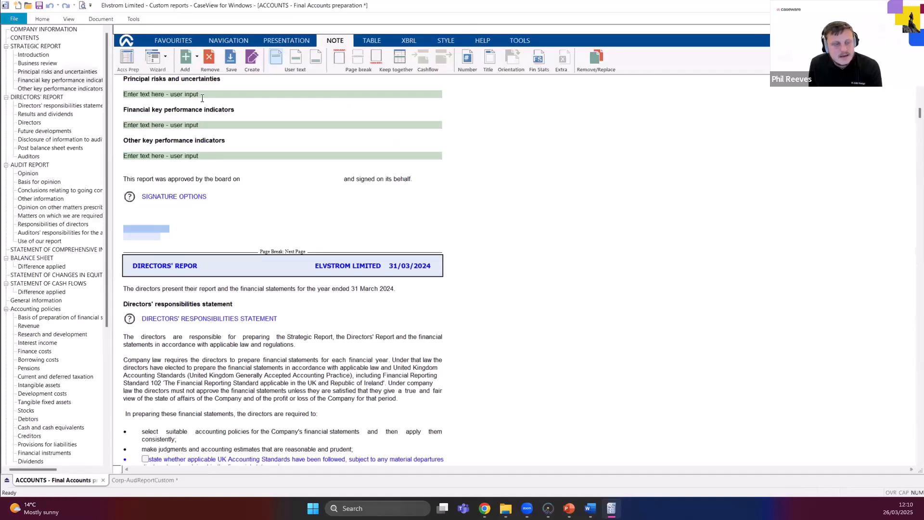
{"action": "left_click", "coordinate": [164, 480]}
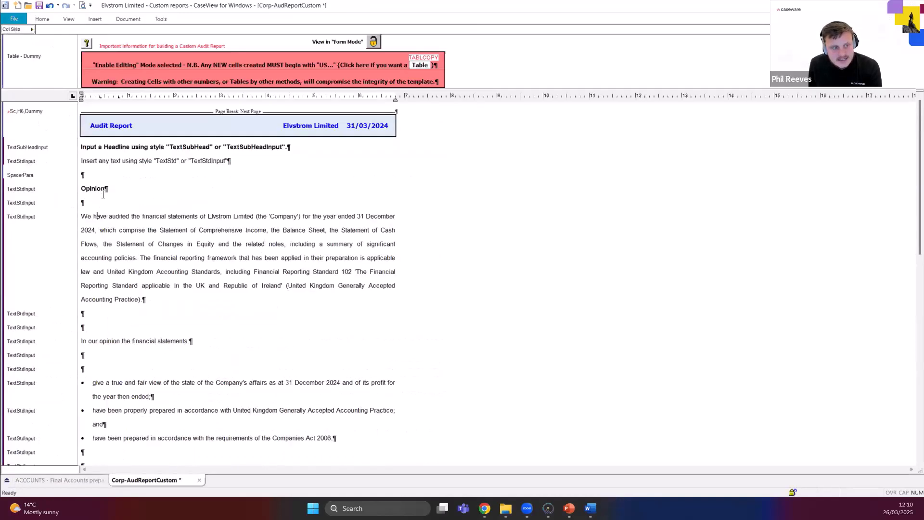
Review the template's two sample lines on using the TextSubHead, TextSubHeadInput, TextStd and TextStdInput styles.
{"action": "left_click", "coordinate": [82, 188]}
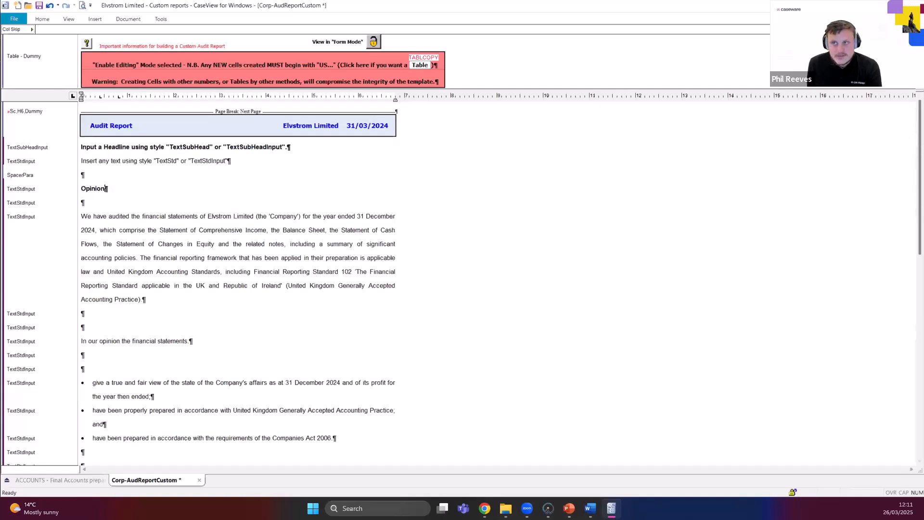
{"action": "left_click", "coordinate": [880, 18]}
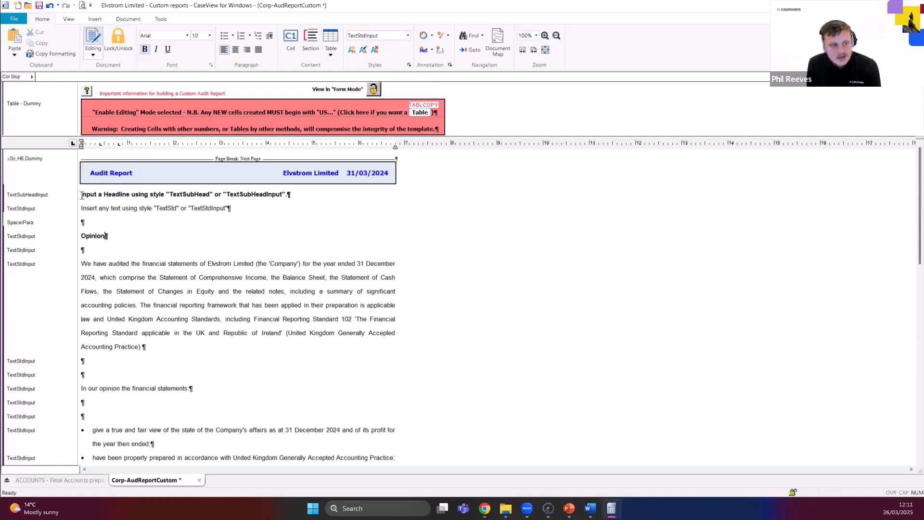
{"action": "left_click_drag", "start_coordinate": [81, 194], "coordinate": [243, 214]}
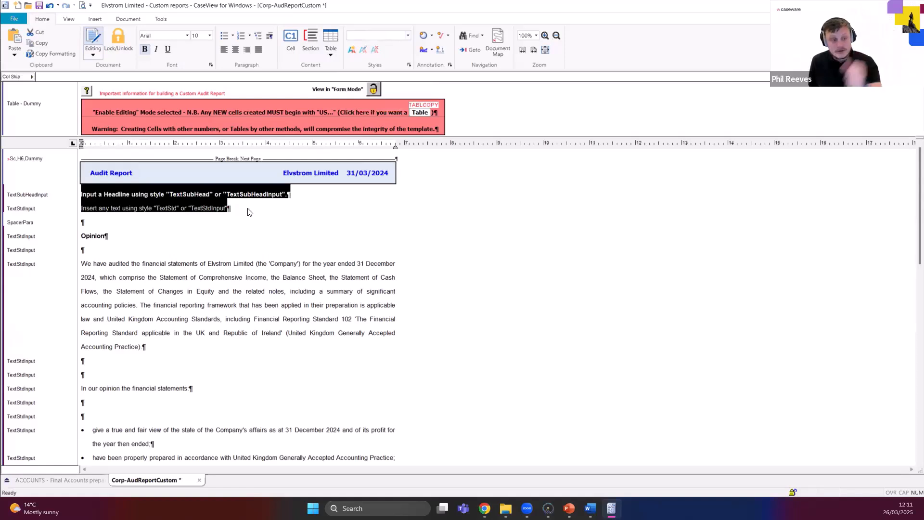
{"action": "left_click", "coordinate": [136, 195]}
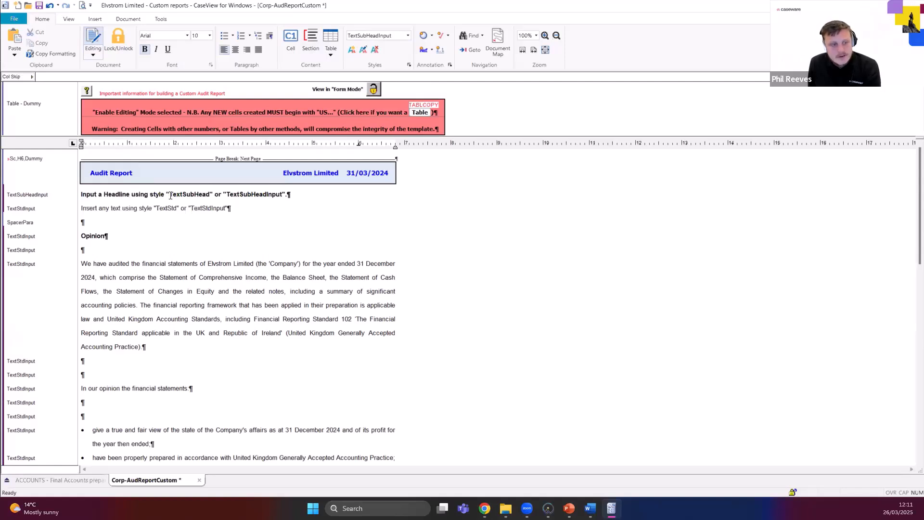
{"action": "left_click_drag", "start_coordinate": [169, 195], "coordinate": [284, 197]}
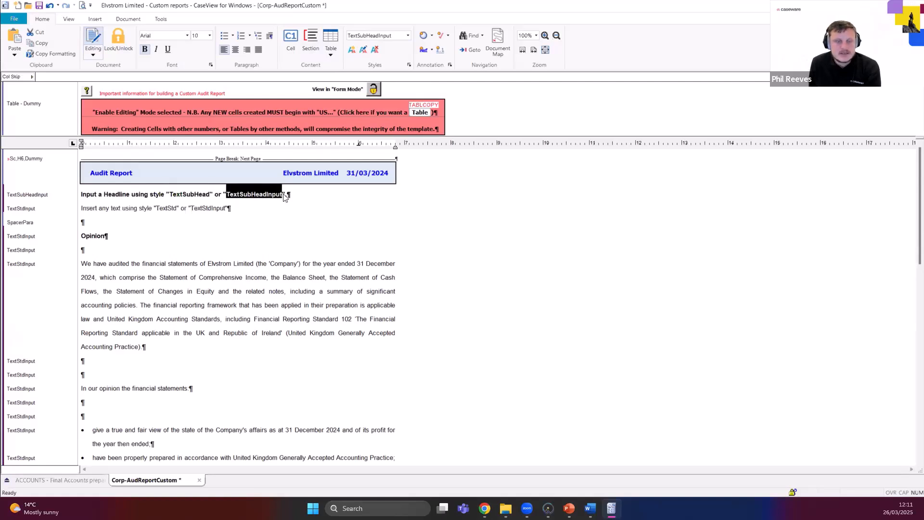
{"action": "left_click", "coordinate": [284, 194]}
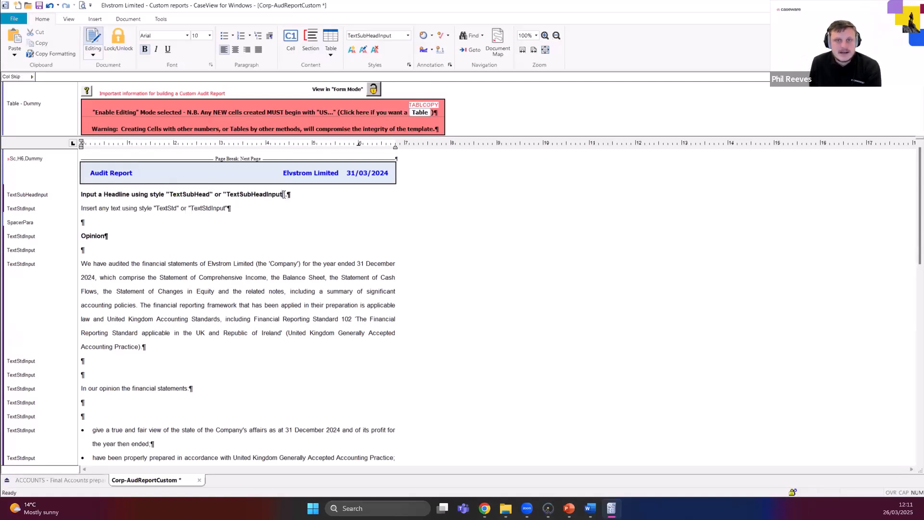
Apply the TextSubHeadInput style to the Opinion heading.
{"action": "left_click", "coordinate": [111, 234]}
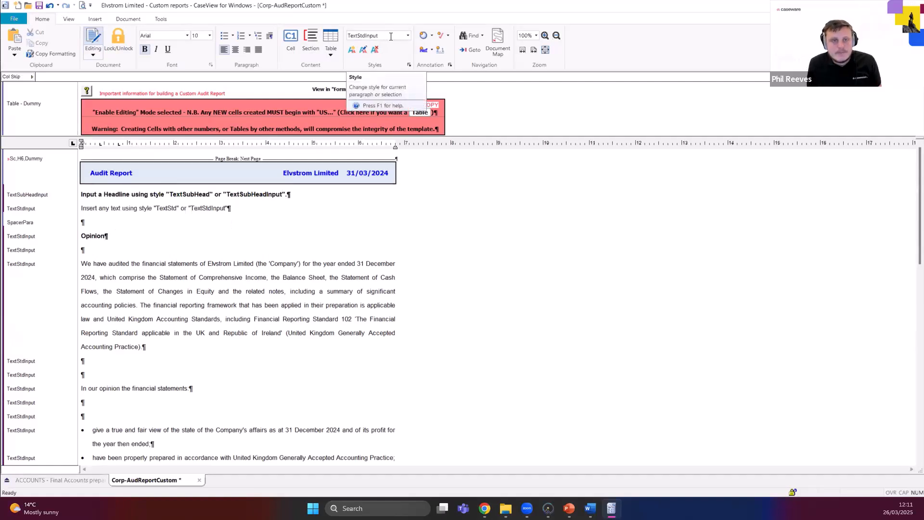
{"action": "left_click", "coordinate": [407, 36]}
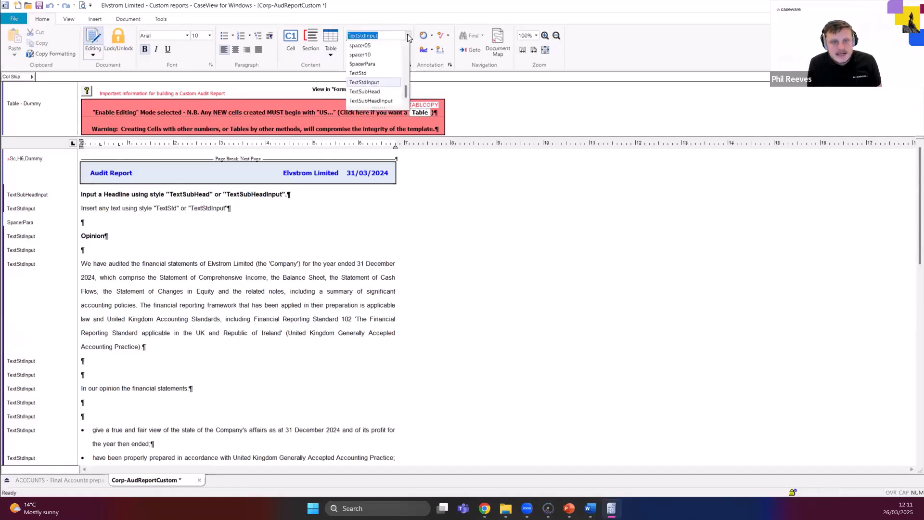
{"action": "left_click", "coordinate": [382, 101]}
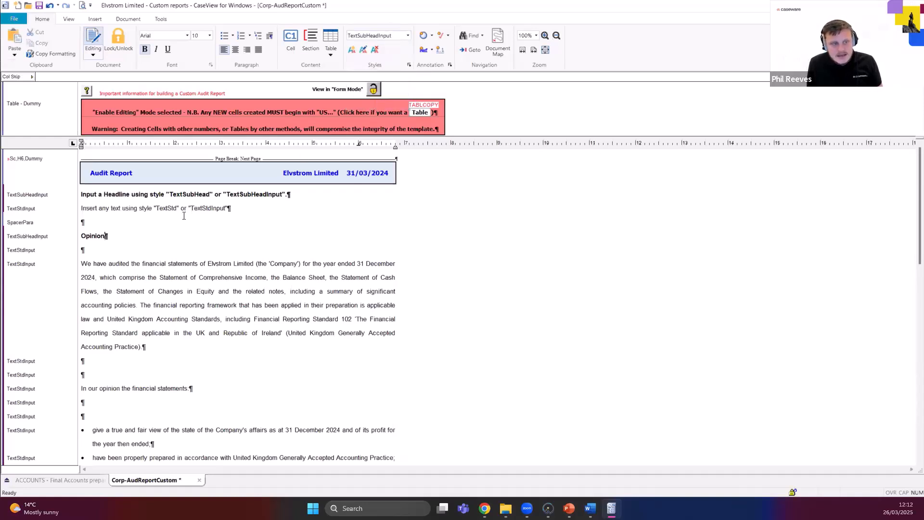
{"action": "left_click_drag", "start_coordinate": [105, 236], "coordinate": [81, 236]}
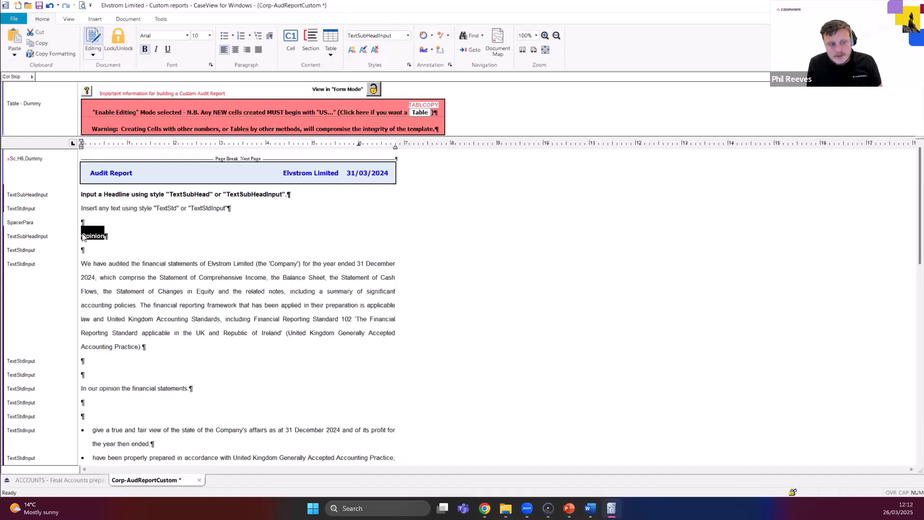
{"action": "left_click", "coordinate": [83, 234]}
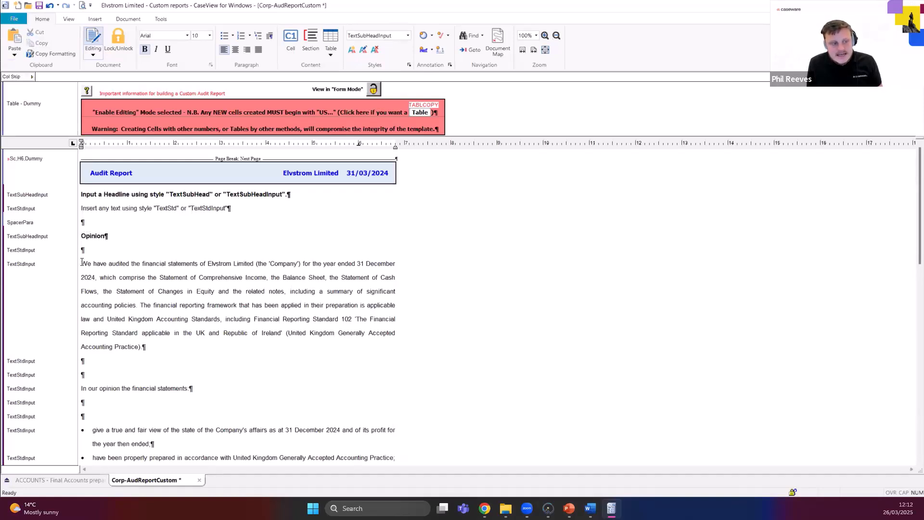
Apply the TextStd style to the "We have audited the financial statements" paragraph under the Opinion heading.
{"action": "triple_click", "coordinate": [132, 310]}
{"action": "left_click", "coordinate": [121, 320]}
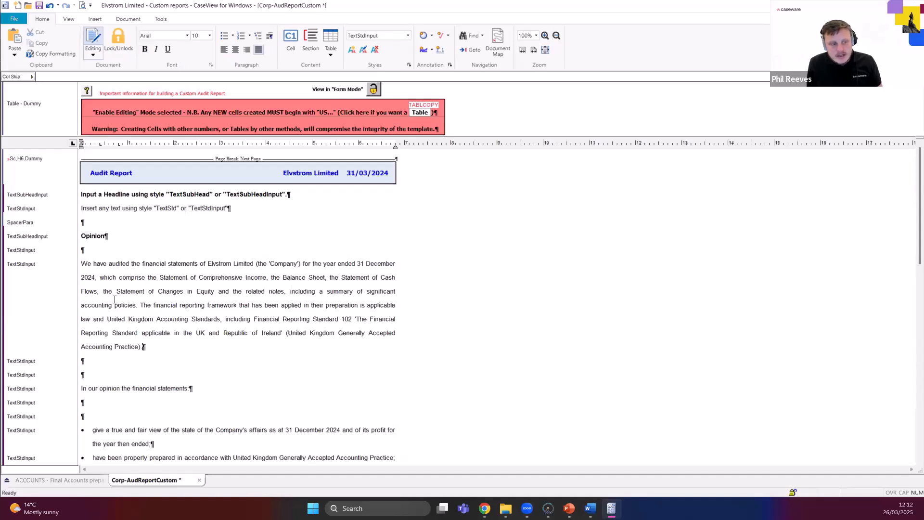
{"action": "left_click_drag", "start_coordinate": [82, 263], "coordinate": [155, 343]}
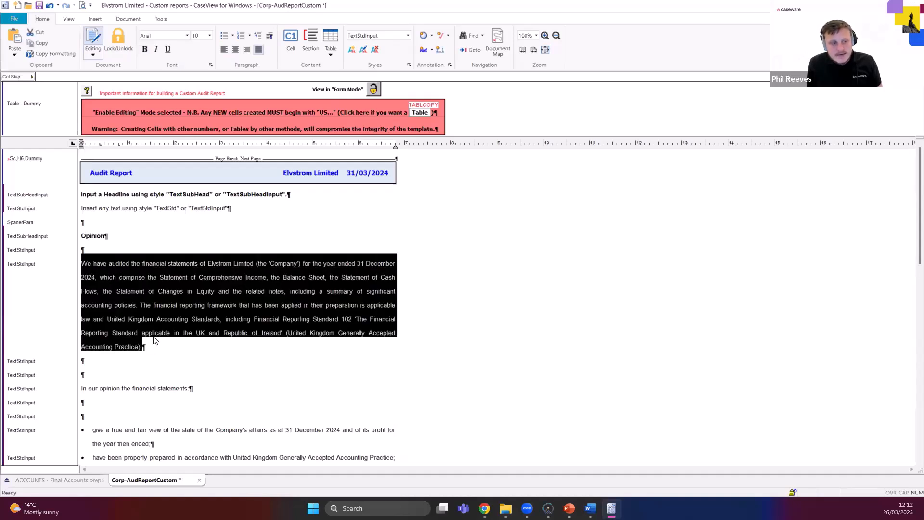
{"action": "left_click", "coordinate": [409, 34]}
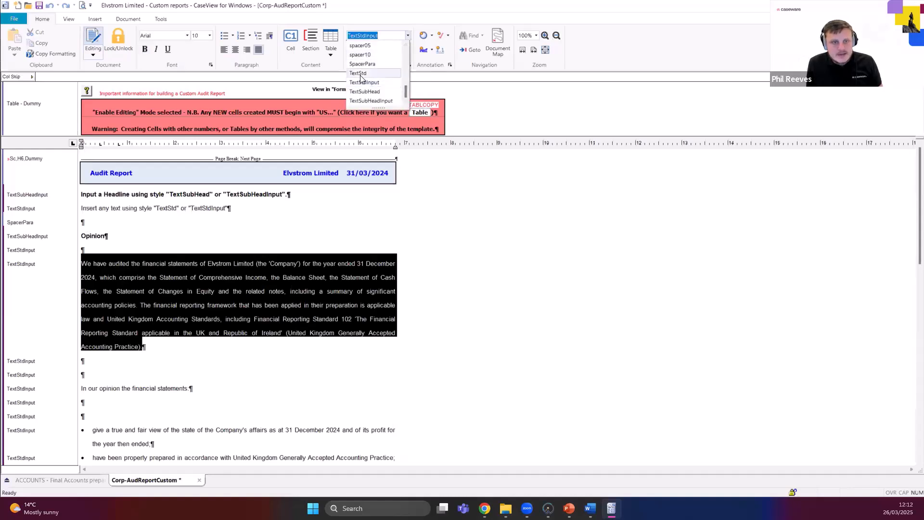
{"action": "left_click", "coordinate": [361, 74]}
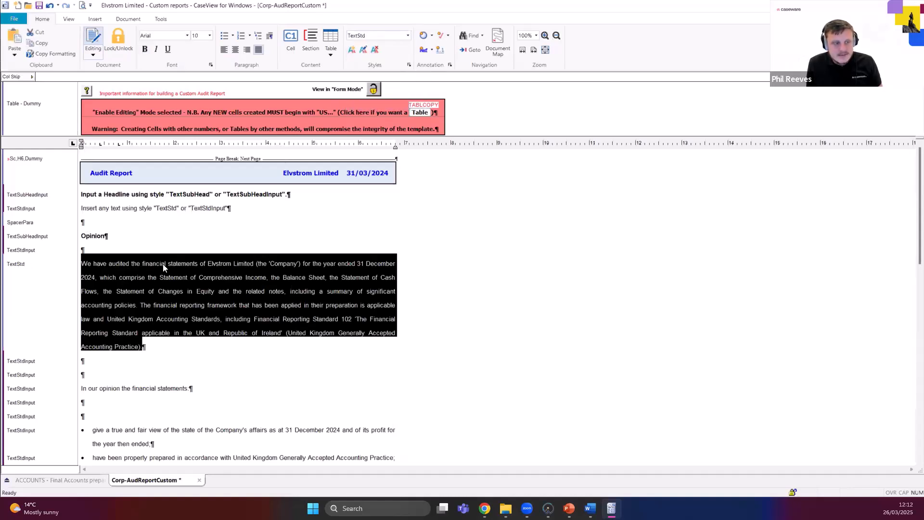
{"action": "left_click", "coordinate": [165, 269]}
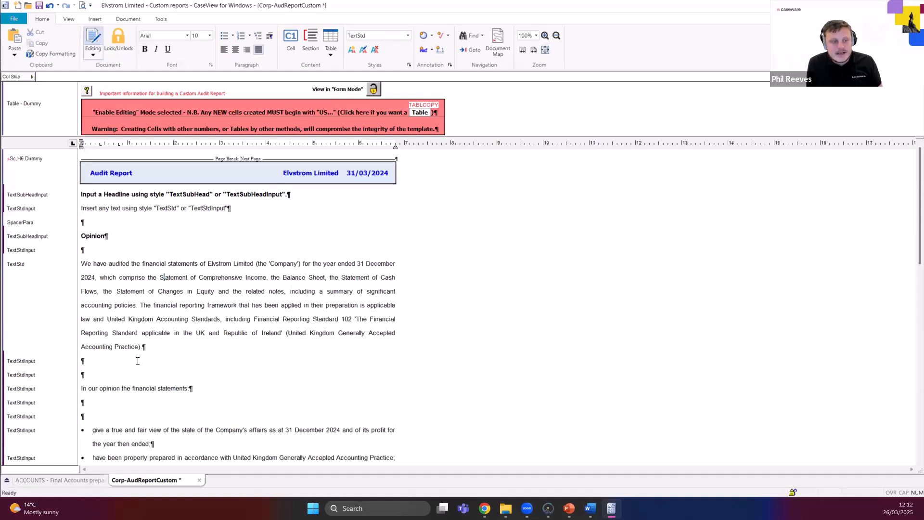
Compare the style margin beside the TextStd audit paragraph with that of the neighbouring TextStdInput paragraphs.
{"action": "left_click_drag", "start_coordinate": [150, 346], "coordinate": [81, 265]}
{"action": "left_click", "coordinate": [82, 264]}
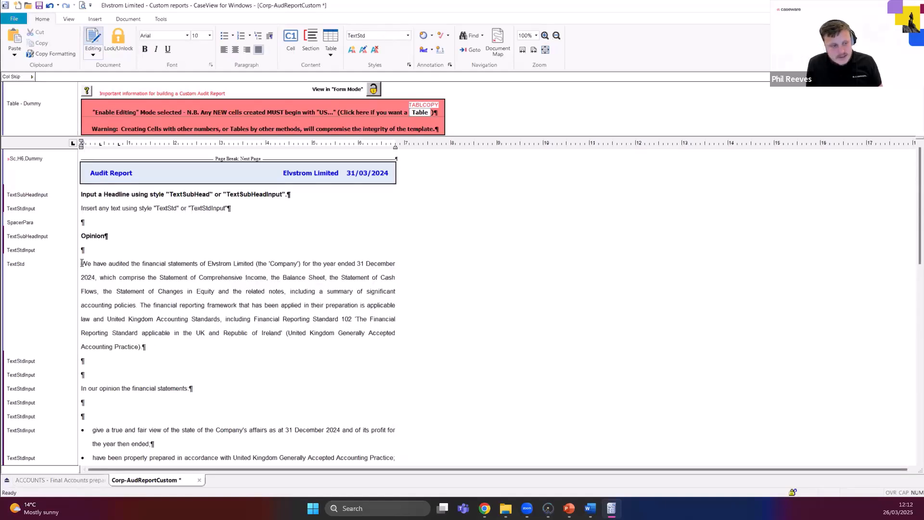
{"action": "left_click_drag", "start_coordinate": [82, 264], "coordinate": [145, 346]}
{"action": "left_click", "coordinate": [143, 348]}
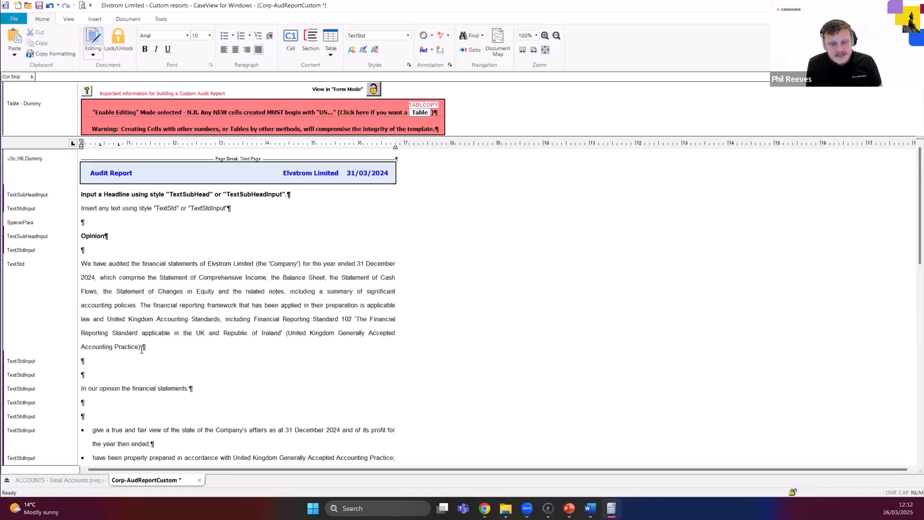
{"action": "right_click", "coordinate": [14, 356]}
{"action": "left_click", "coordinate": [7, 368]}
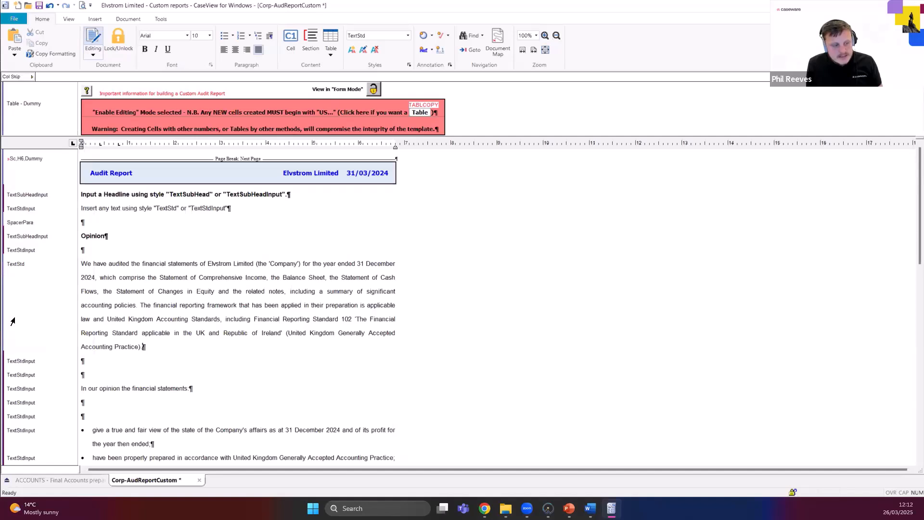
{"action": "right_click", "coordinate": [13, 320]}
{"action": "left_click", "coordinate": [14, 291]}
{"action": "right_click", "coordinate": [13, 291]}
{"action": "left_click", "coordinate": [14, 250]}
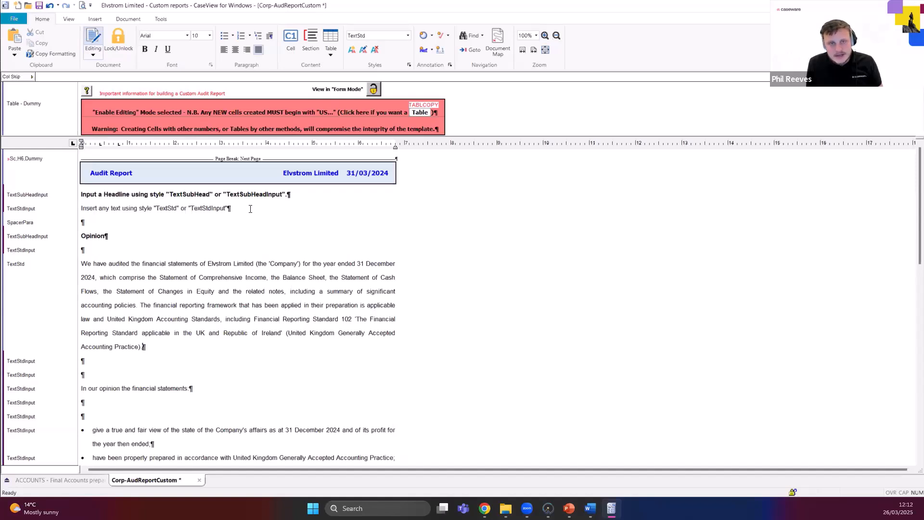
Delete the sample headline and sample text lines, along with the spacer paragraph, above the Opinion heading.
{"action": "left_click_drag", "start_coordinate": [250, 208], "coordinate": [66, 194]}
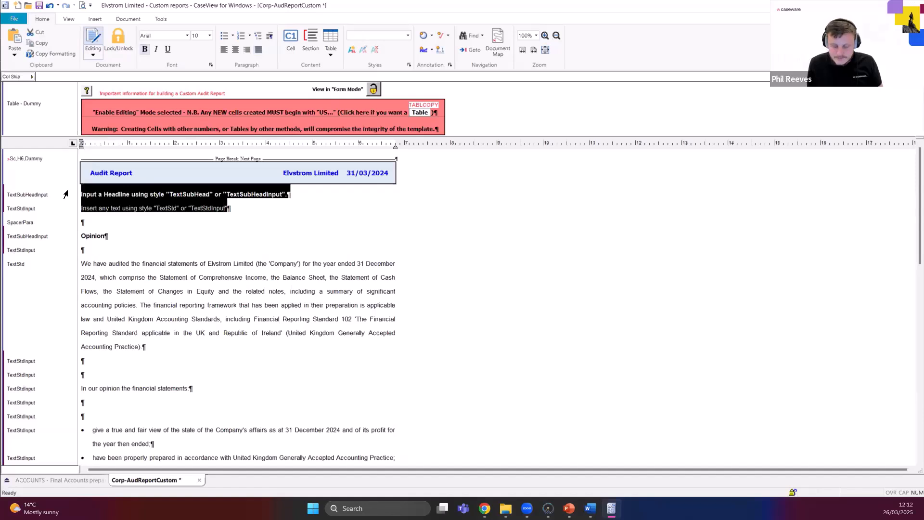
{"action": "key", "text": "Delete"}
{"action": "key", "text": "Delete"}
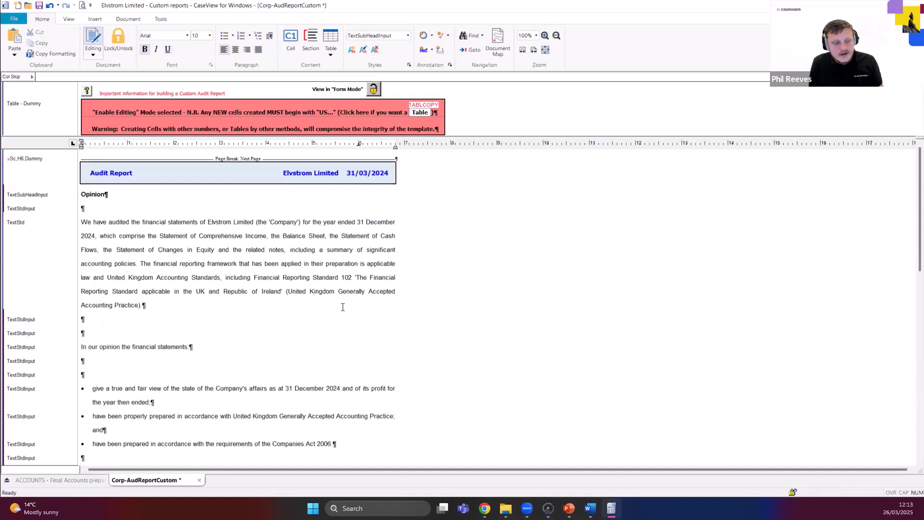
Apply the TextSubHeadInput style to the "Basis for opinion" heading.
{"action": "scroll", "coordinate": [284, 282], "scroll_direction": "down", "scroll_amount": 3}
{"action": "left_click", "coordinate": [147, 364]}
{"action": "left_click", "coordinate": [141, 373]}
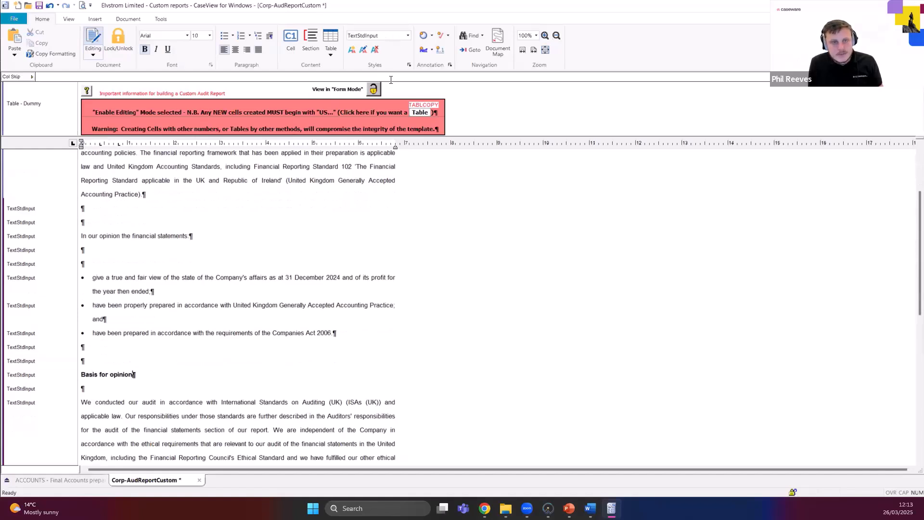
{"action": "left_click", "coordinate": [408, 35]}
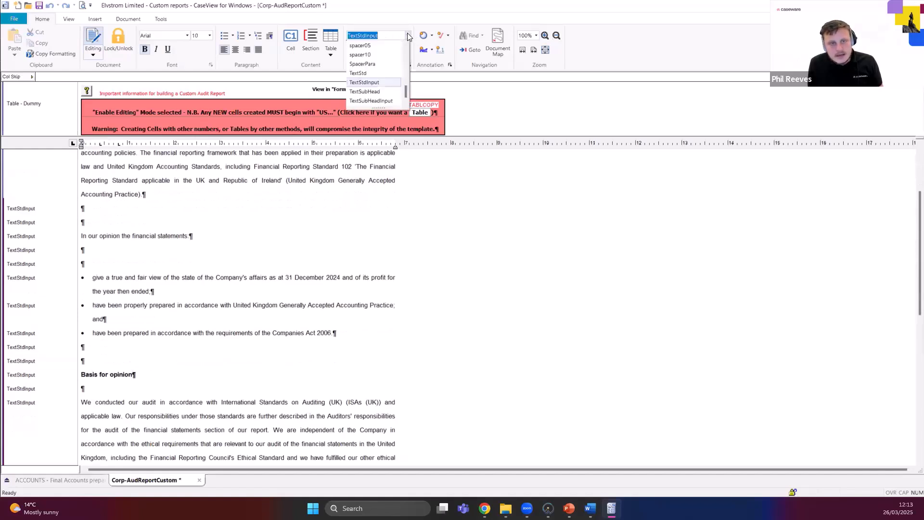
{"action": "left_click", "coordinate": [376, 101]}
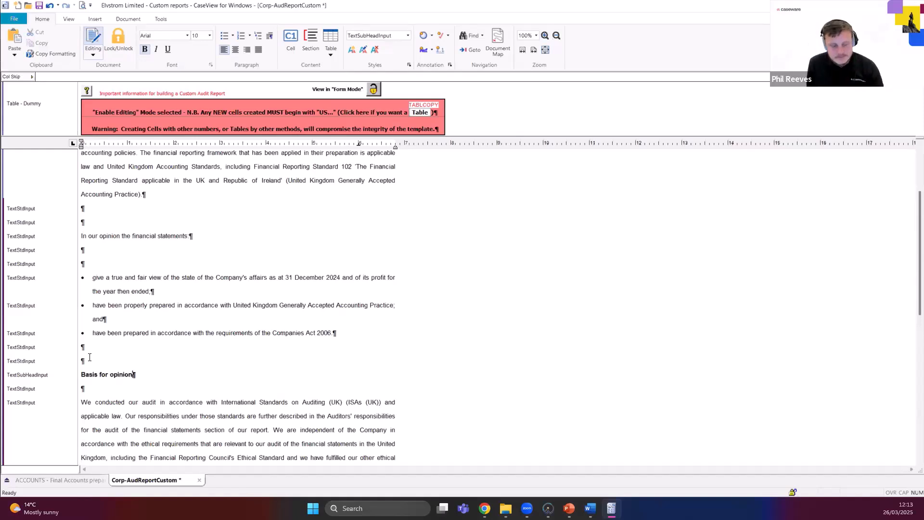
{"action": "scroll", "coordinate": [110, 342], "scroll_direction": "up", "scroll_amount": 3}
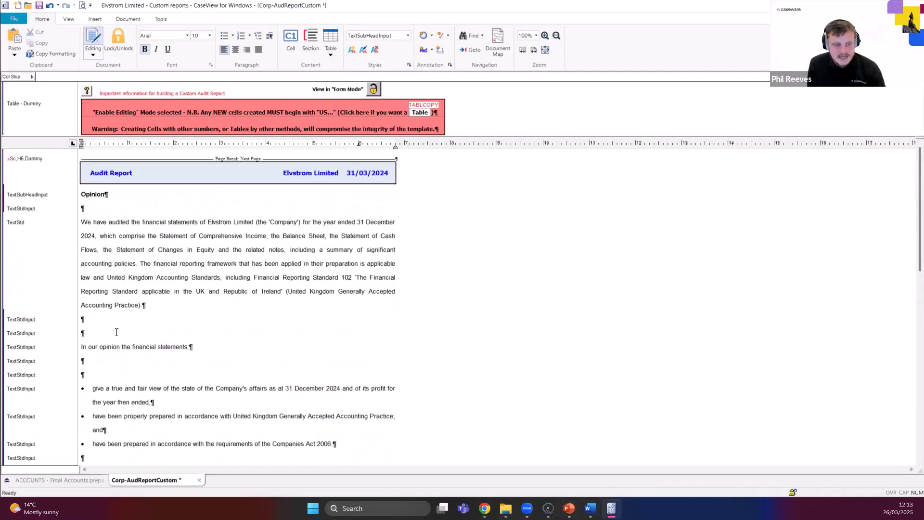
Preview the printed audit report and examine the spacing between the paragraphs under the Opinion heading.
{"action": "left_click", "coordinate": [96, 318]}
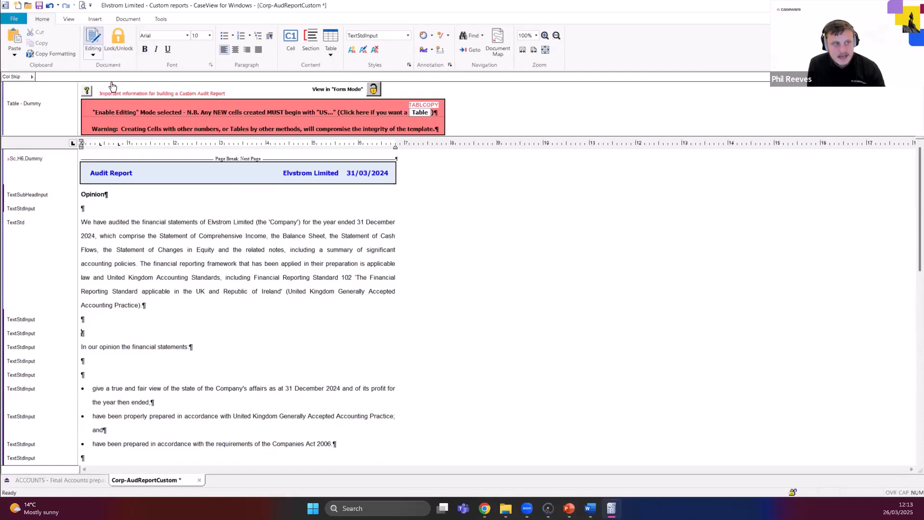
{"action": "left_click", "coordinate": [82, 5]}
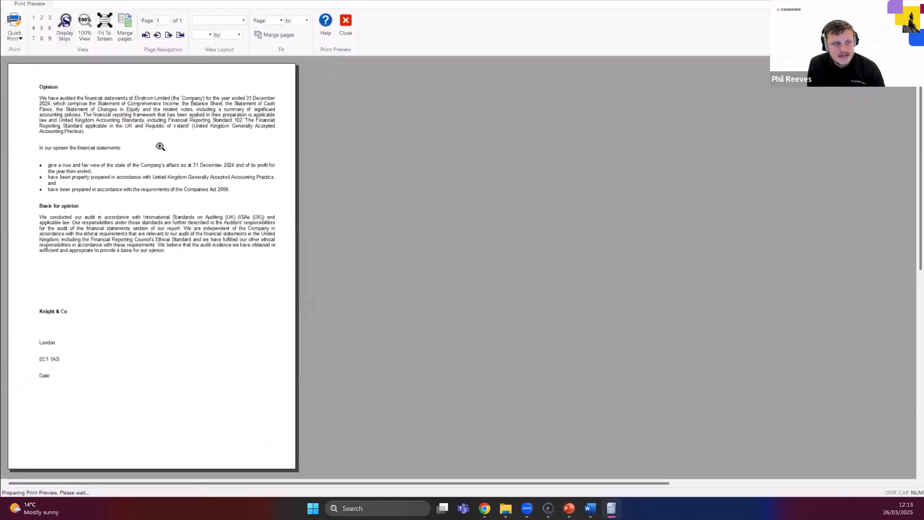
{"action": "left_click", "coordinate": [161, 146]}
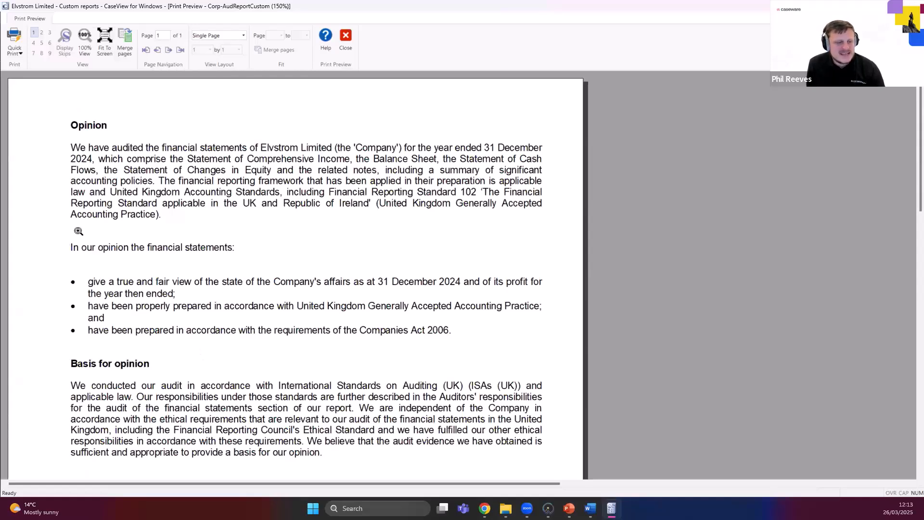
{"action": "left_click", "coordinate": [344, 43]}
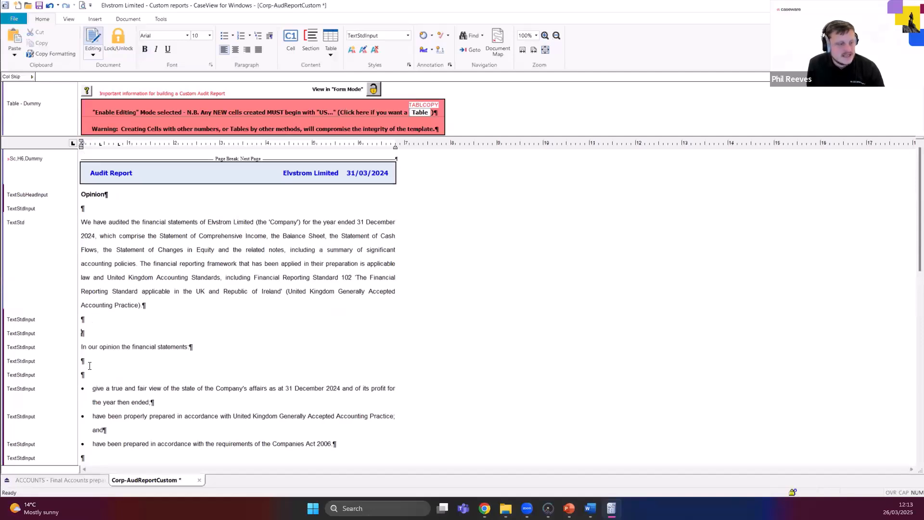
Delete the surplus blank paragraphs above and below the line "In our opinion the financial statements".
{"action": "key", "text": "Delete"}
{"action": "left_click", "coordinate": [91, 357]}
{"action": "key", "text": "Delete"}
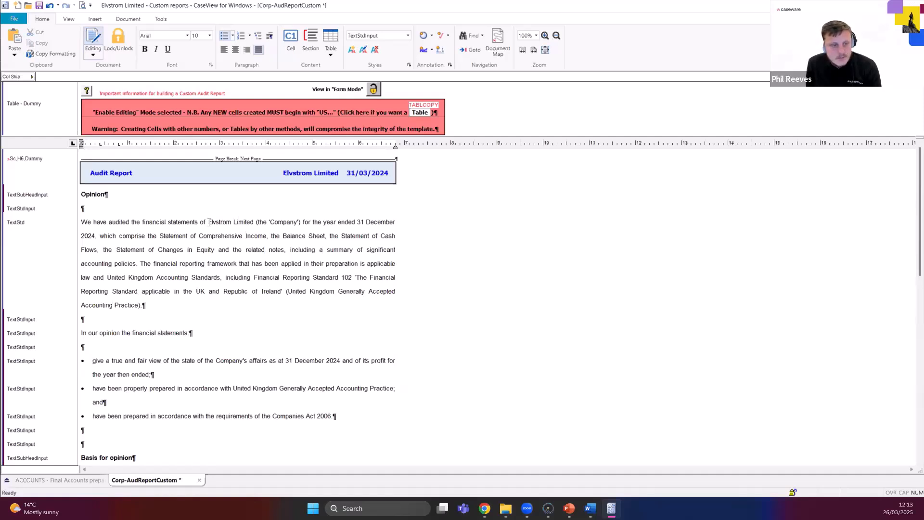
Examine the hard-coded client name, year-end date, "profit" and "year" wording in the opinion text.
{"action": "left_click_drag", "start_coordinate": [209, 222], "coordinate": [254, 222]}
{"action": "left_click", "coordinate": [254, 222]}
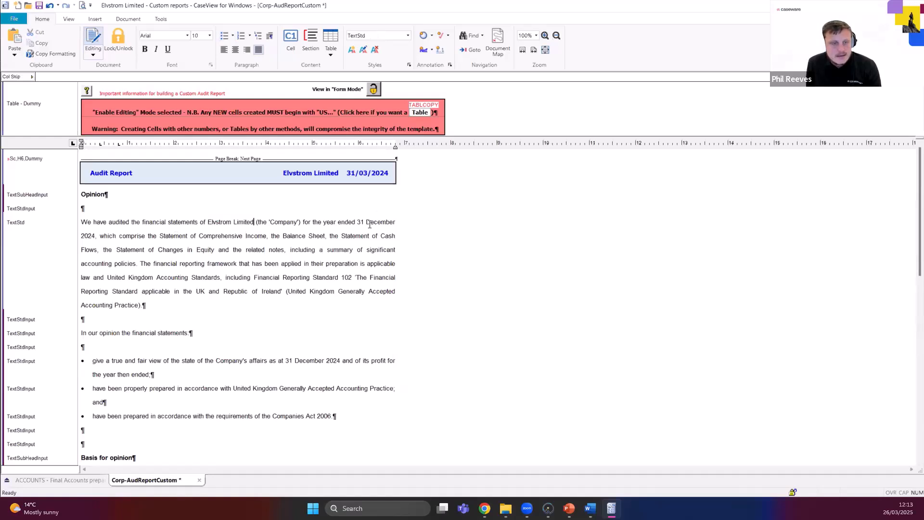
{"action": "left_click_drag", "start_coordinate": [357, 222], "coordinate": [389, 222]}
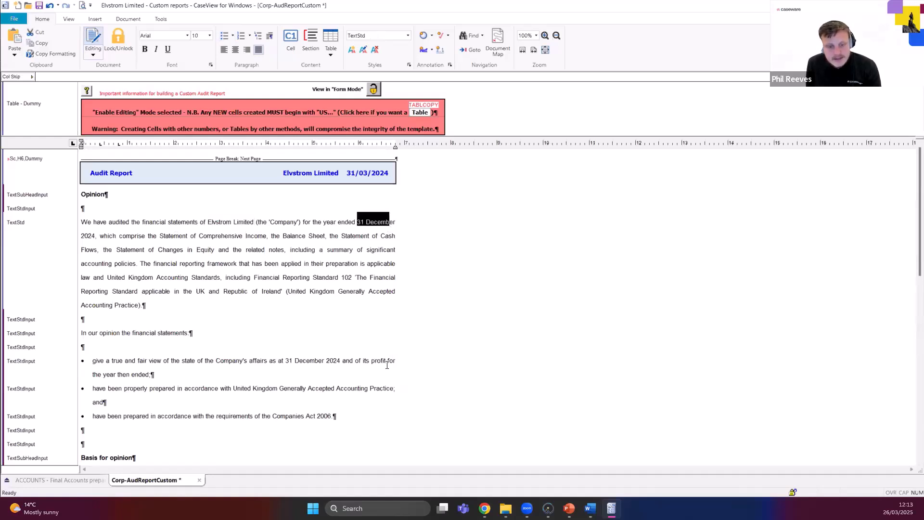
{"action": "left_click_drag", "start_coordinate": [371, 362], "coordinate": [387, 364]}
{"action": "left_click", "coordinate": [385, 361]}
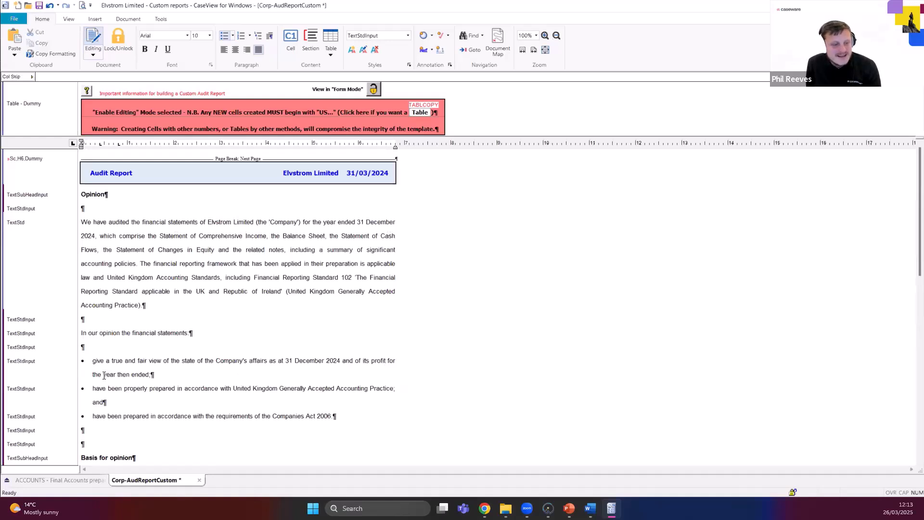
{"action": "left_click_drag", "start_coordinate": [103, 375], "coordinate": [116, 374]}
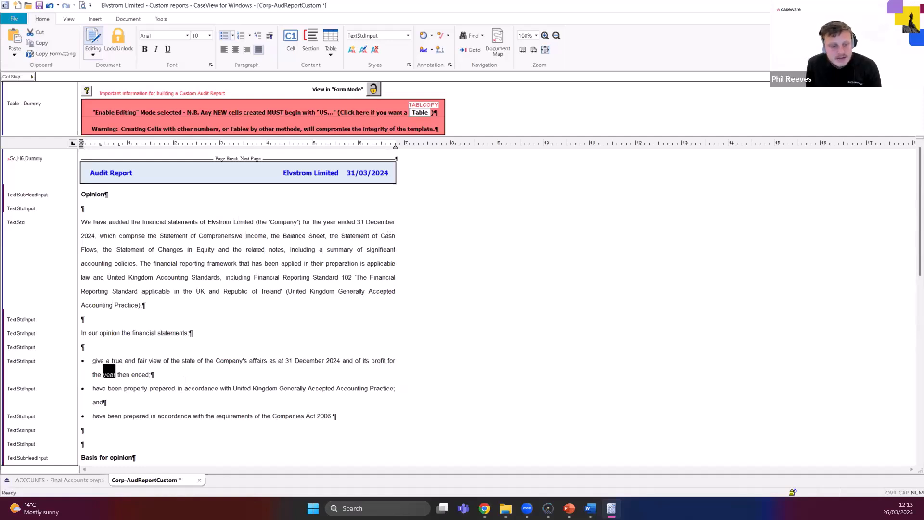
{"action": "left_click", "coordinate": [209, 222]}
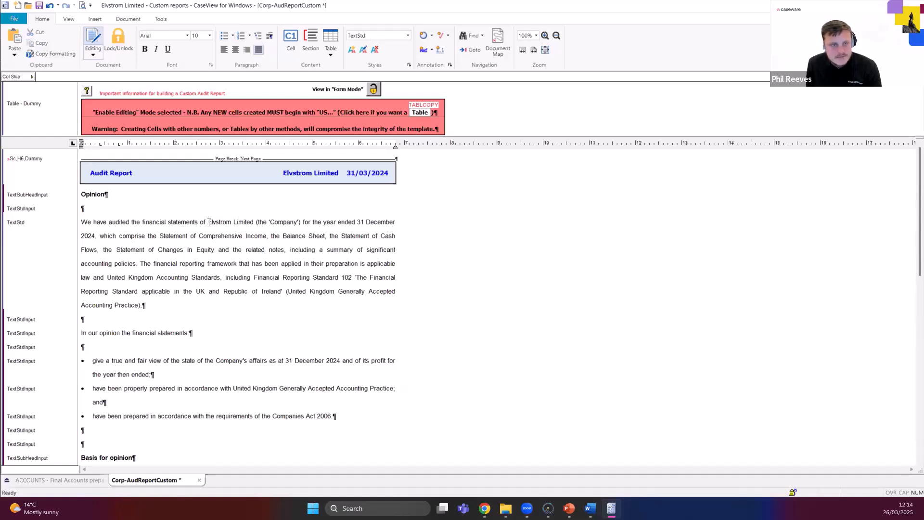
{"action": "left_click_drag", "start_coordinate": [208, 223], "coordinate": [253, 216]}
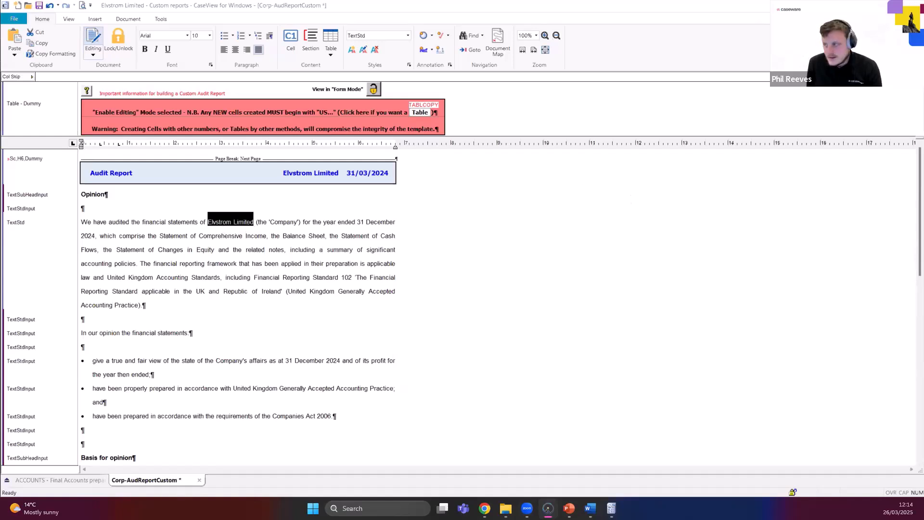
Switch to Caseware Working Papers and check the operating name and reporting dates in the engagement properties.
{"action": "key", "text": "alt+Tab"}
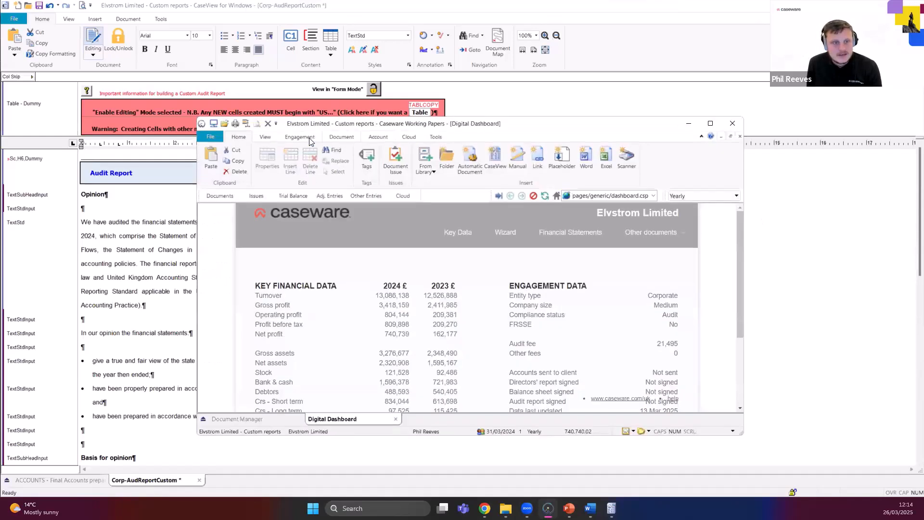
{"action": "left_click", "coordinate": [308, 137]}
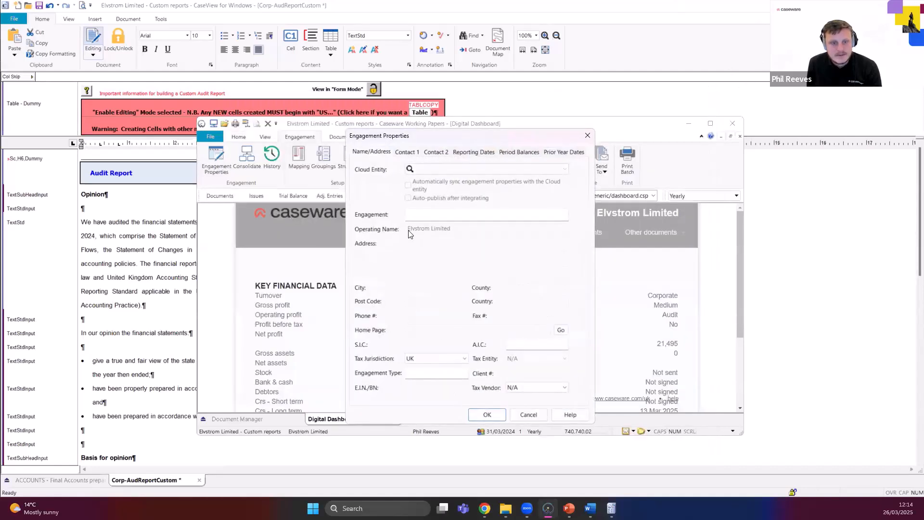
{"action": "left_click", "coordinate": [469, 152]}
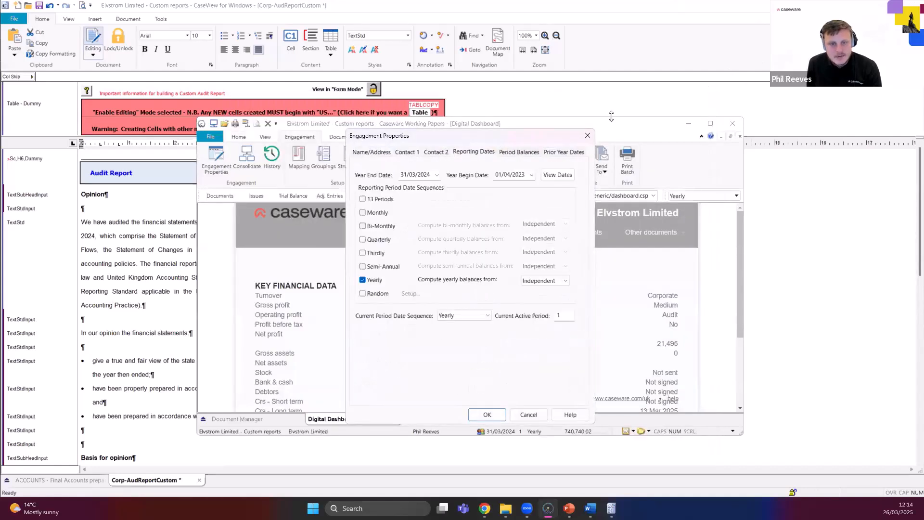
{"action": "left_click", "coordinate": [587, 136]}
{"action": "left_click", "coordinate": [687, 124]}
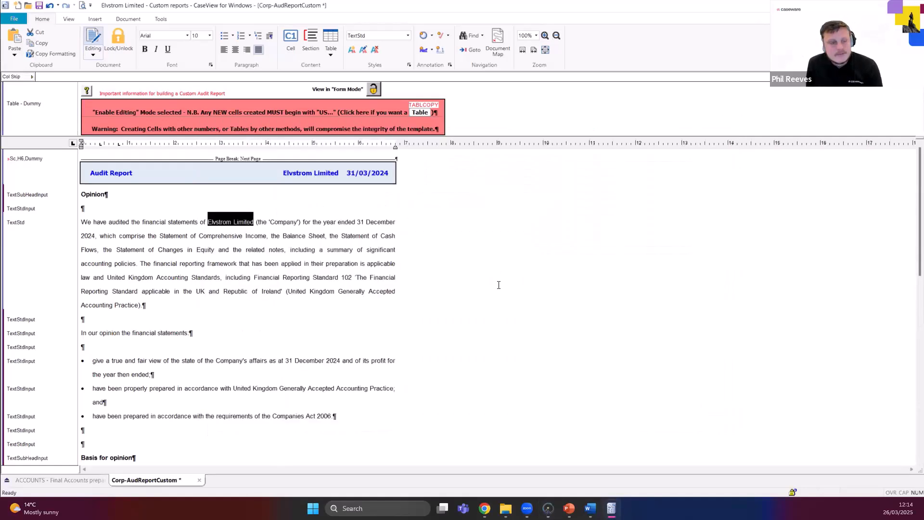
Display the sample cells for live references in the audit report and review the client, group, member, pronoun and year cells.
{"action": "left_click", "coordinate": [87, 92]}
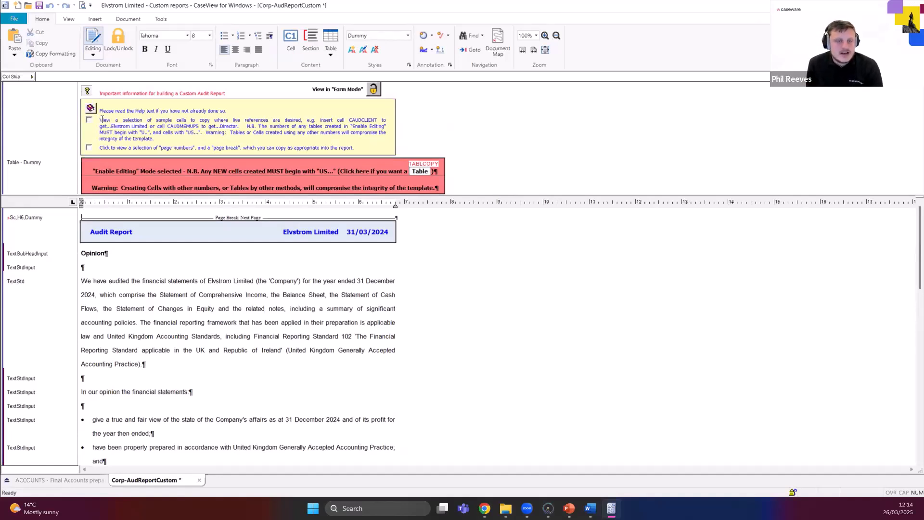
{"action": "left_click", "coordinate": [88, 119]}
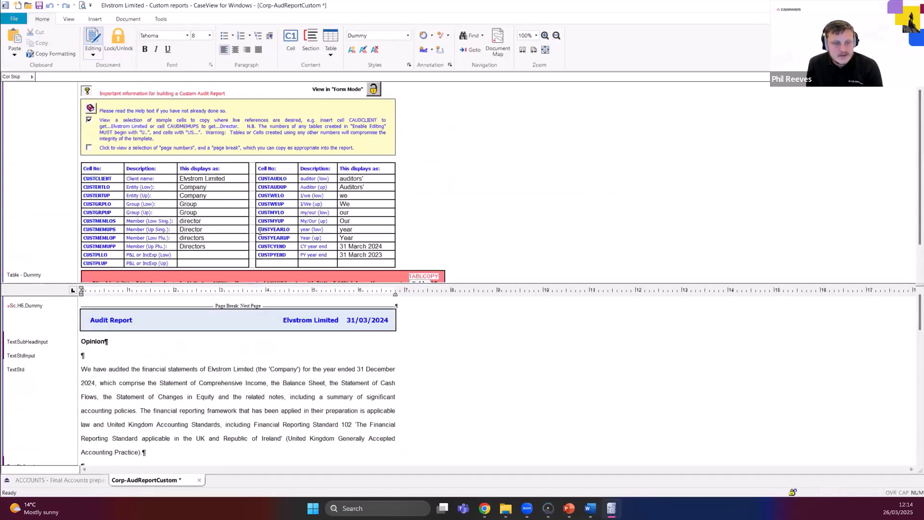
{"action": "left_click", "coordinate": [352, 232]}
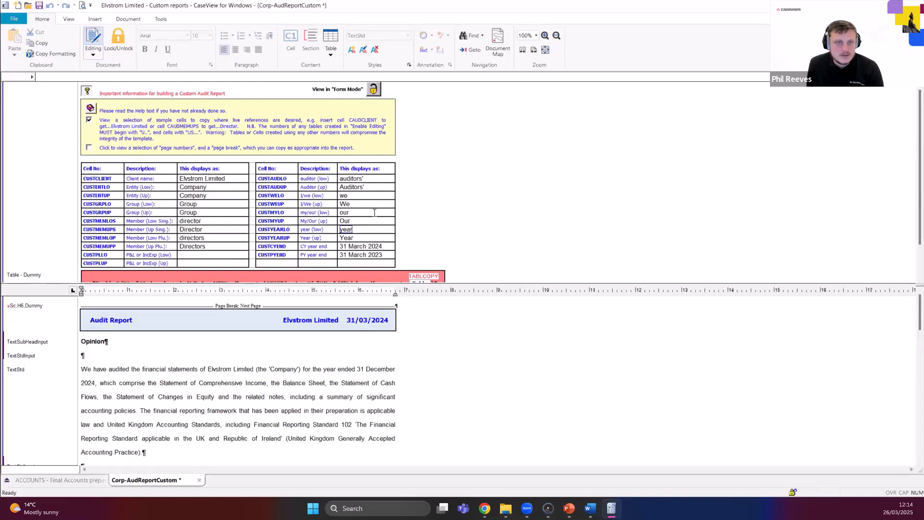
{"action": "left_click", "coordinate": [349, 205]}
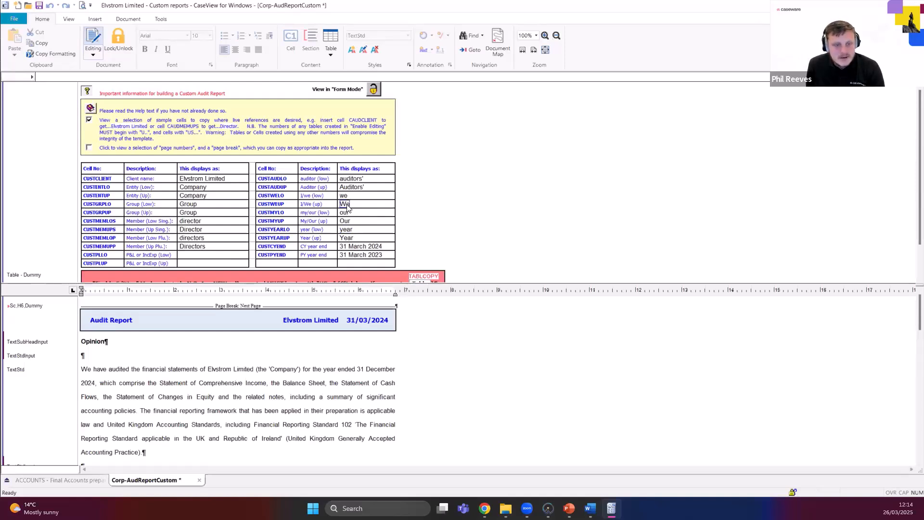
{"action": "left_click", "coordinate": [349, 222]}
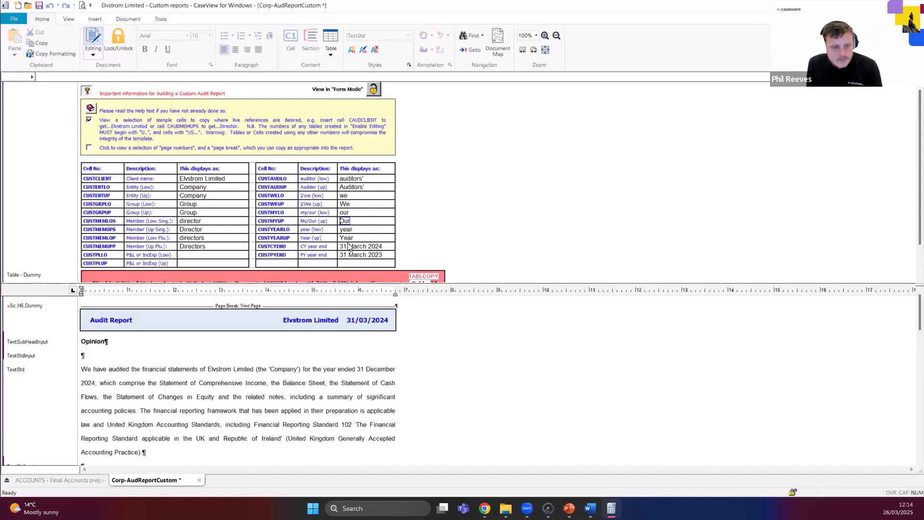
{"action": "left_click", "coordinate": [354, 246]}
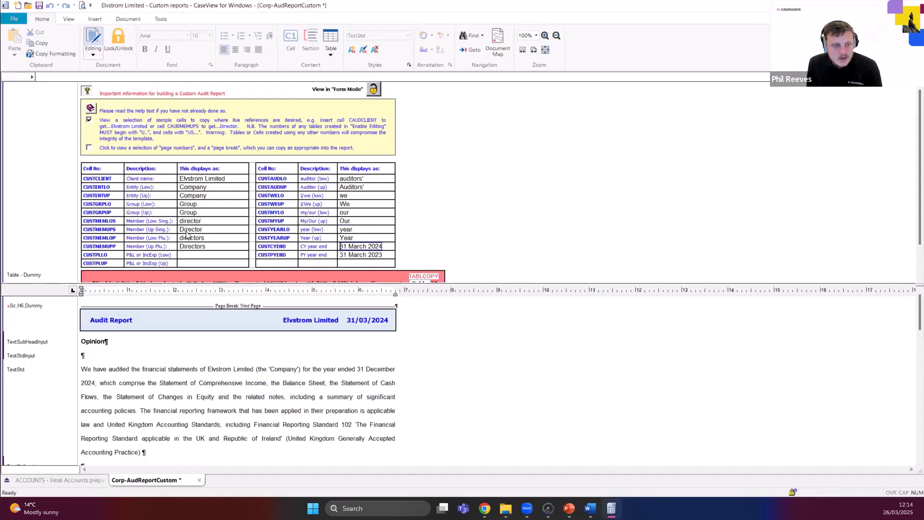
{"action": "left_click", "coordinate": [189, 229]}
{"action": "left_click", "coordinate": [189, 204]}
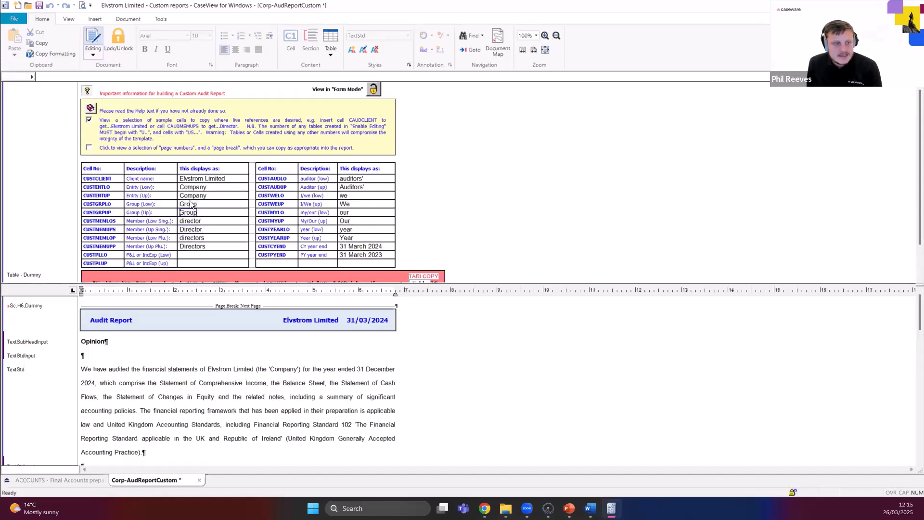
{"action": "left_click", "coordinate": [202, 178]}
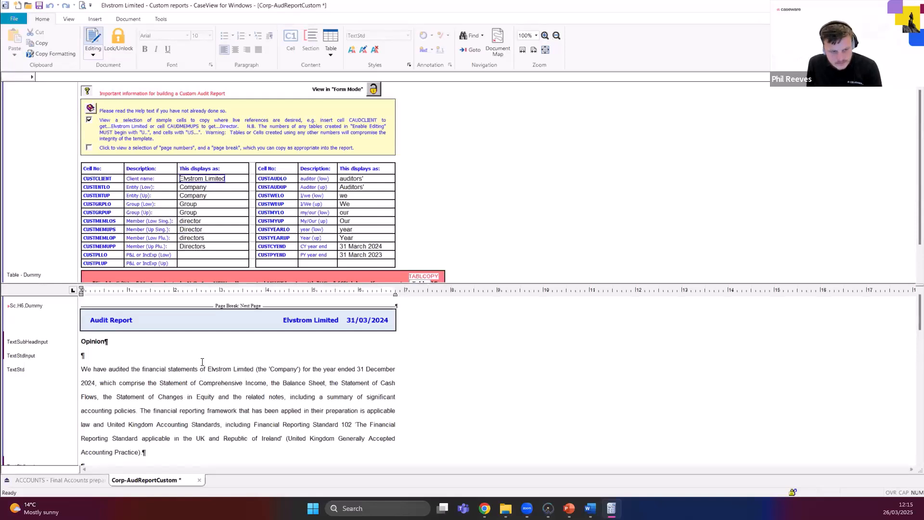
Delete the hard-coded text "Elvstrom Limited" from the first paragraph under the Opinion heading.
{"action": "scroll", "coordinate": [193, 383], "scroll_direction": "down", "scroll_amount": 1}
{"action": "left_click", "coordinate": [252, 340]}
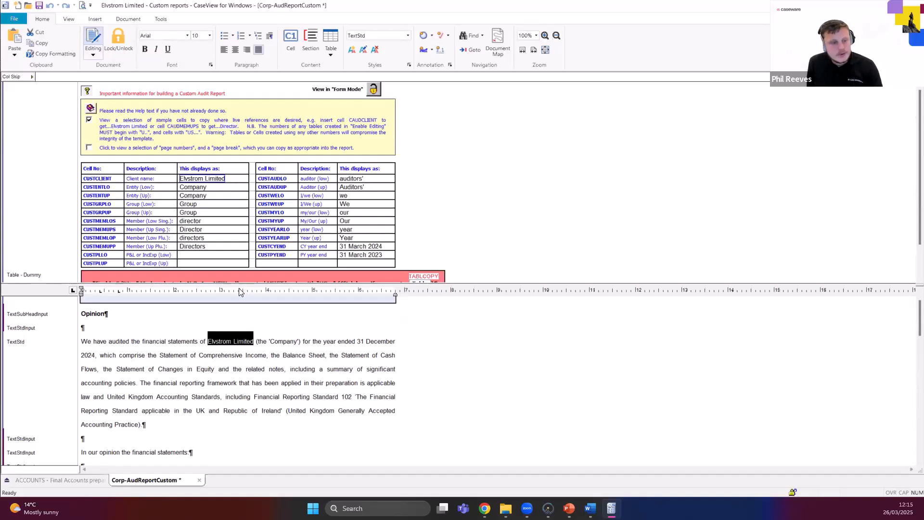
{"action": "key", "text": "Delete"}
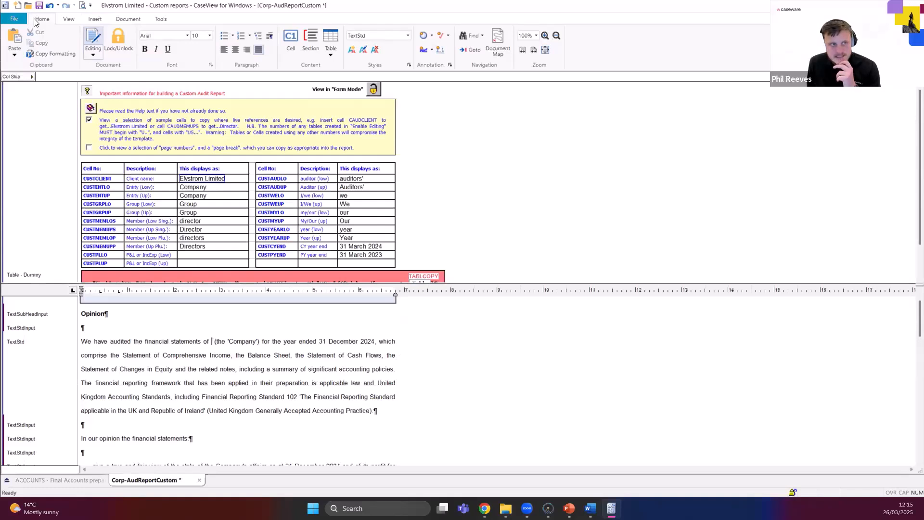
Insert a cell numbered CUSTCLIENT after "financial statements of" in the opinion paragraph, reusing the existing cell's properties.
{"action": "left_click", "coordinate": [89, 21]}
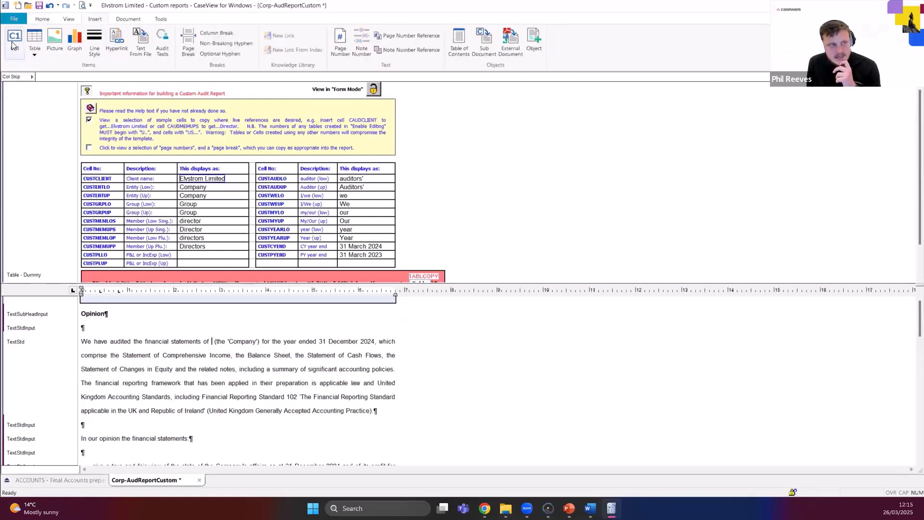
{"action": "left_click", "coordinate": [42, 19]}
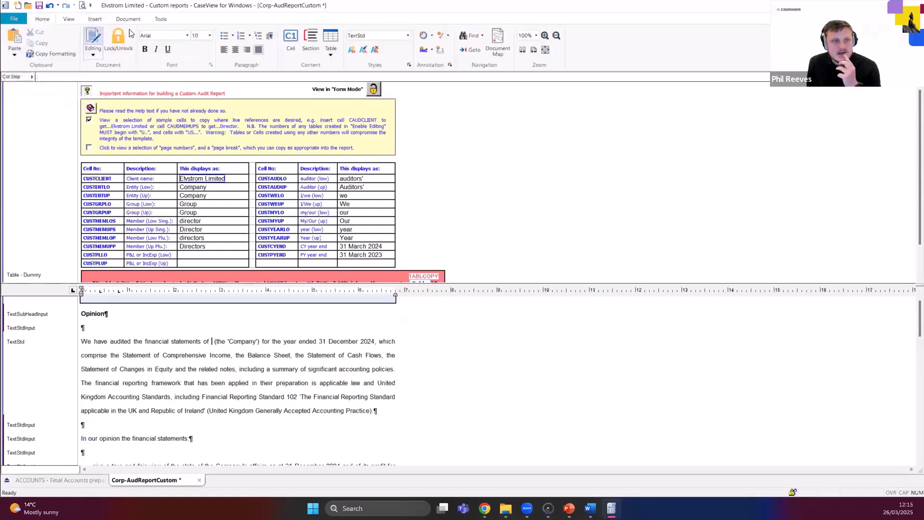
{"action": "left_click", "coordinate": [290, 41]}
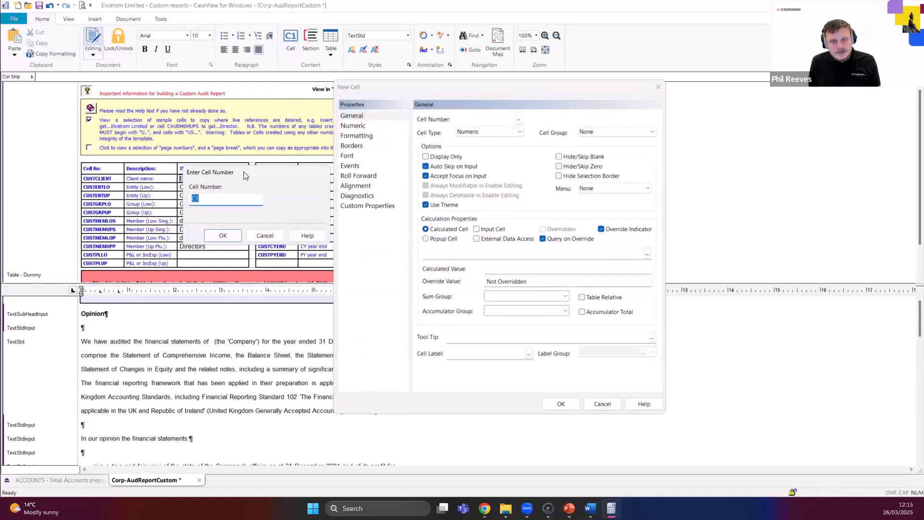
{"action": "left_click_drag", "start_coordinate": [243, 175], "coordinate": [453, 176]}
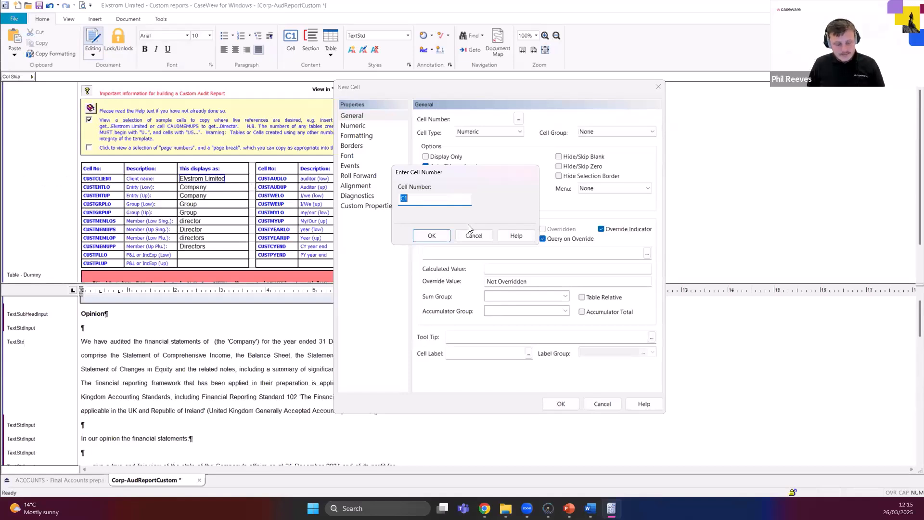
{"action": "type", "text": "CUST"}
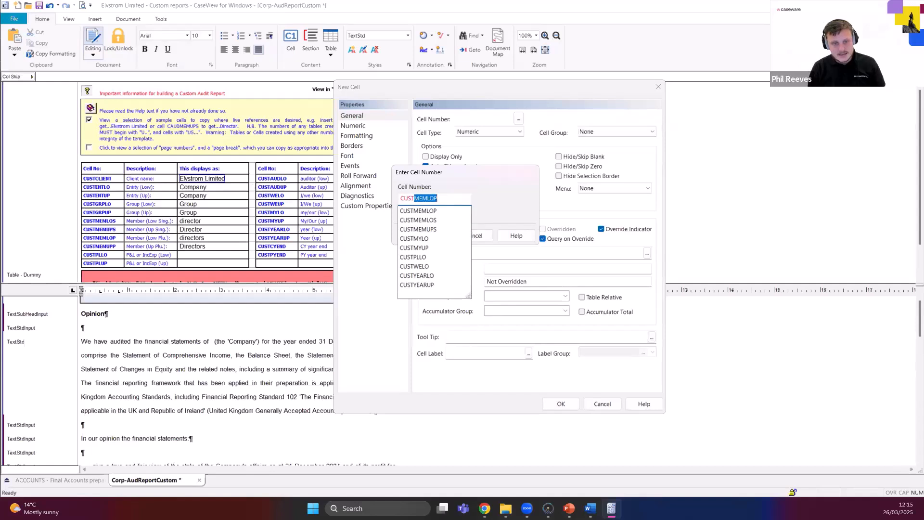
{"action": "type", "text": "CLIENT"}
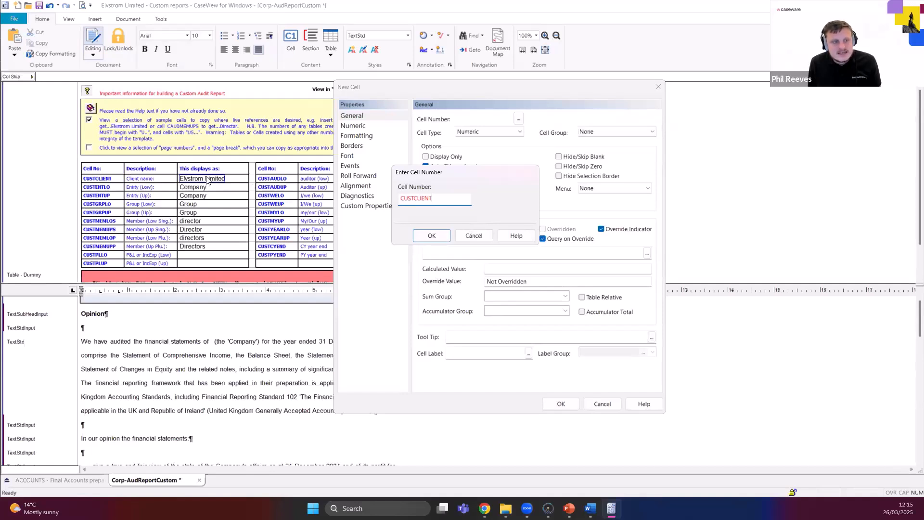
{"action": "left_click", "coordinate": [432, 236]}
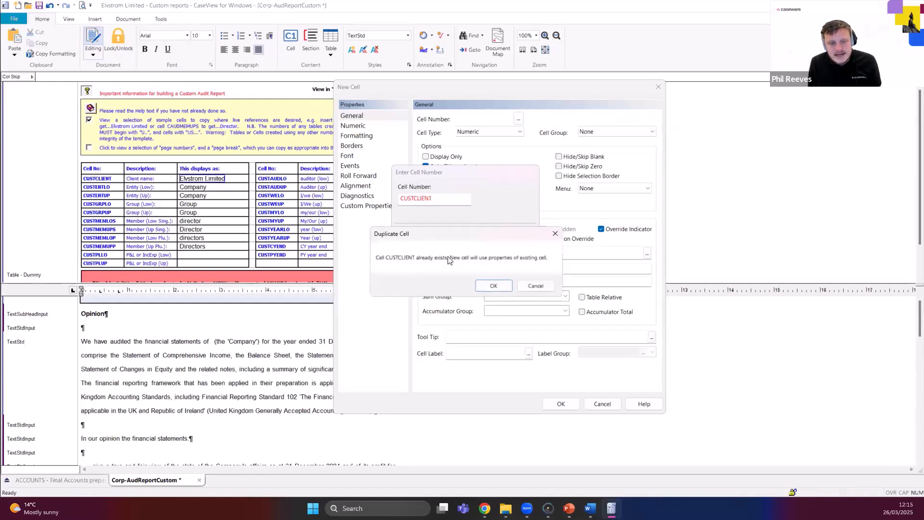
{"action": "left_click", "coordinate": [494, 285]}
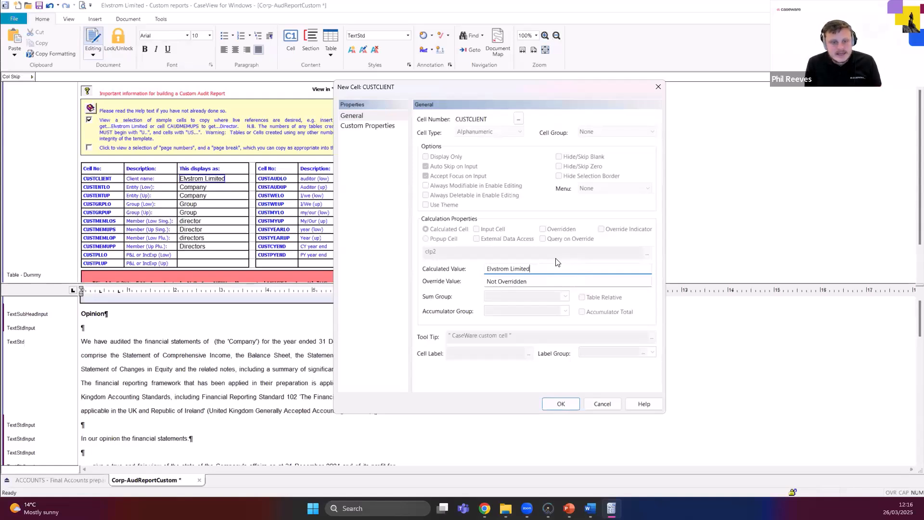
{"action": "left_click", "coordinate": [561, 404]}
{"action": "left_click", "coordinate": [223, 346]}
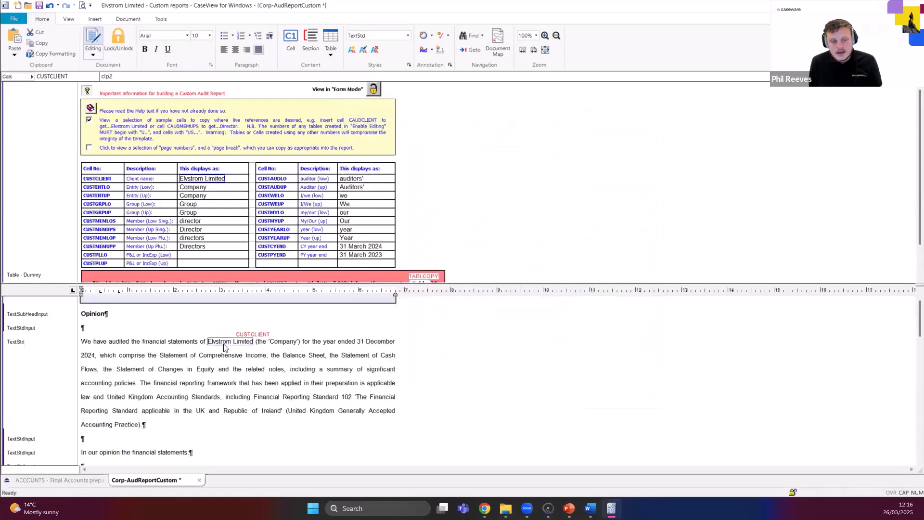
{"action": "left_click", "coordinate": [548, 508]}
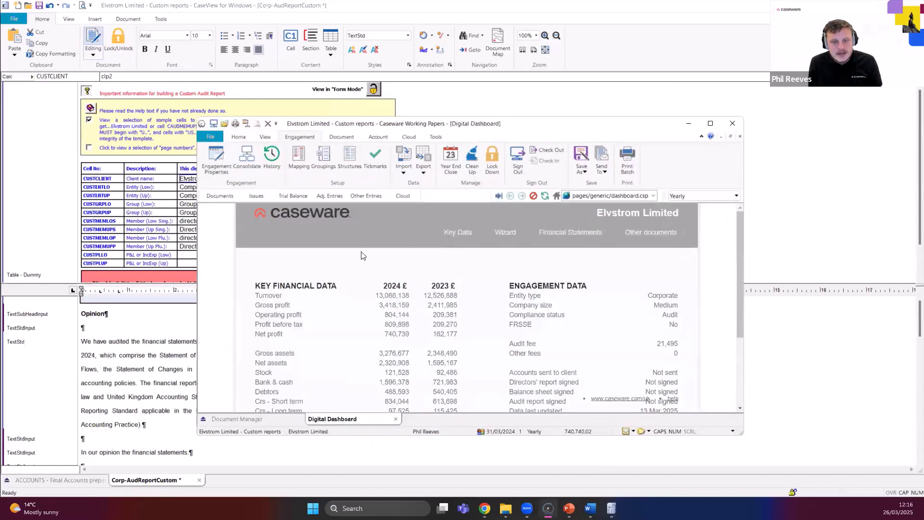
{"action": "left_click", "coordinate": [687, 126]}
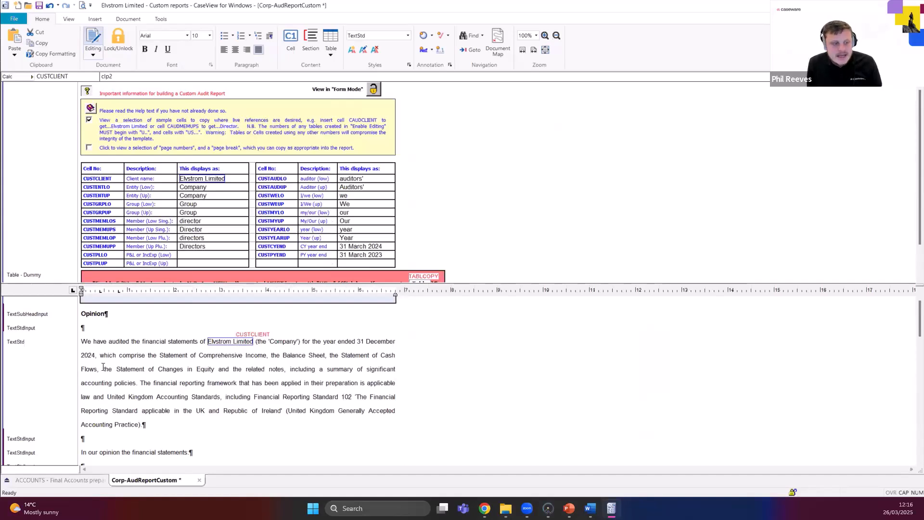
Replace the hard-coded "31 December 2024" in the opinion paragraph with a cell numbered CUSTCYEND, reusing the existing cell's properties.
{"action": "left_click_drag", "start_coordinate": [94, 354], "coordinate": [356, 342]}
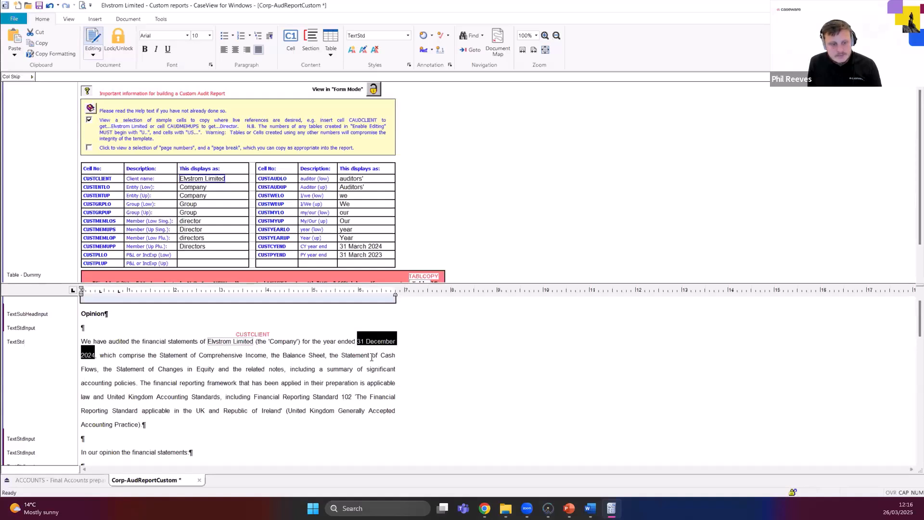
{"action": "key", "text": "Delete"}
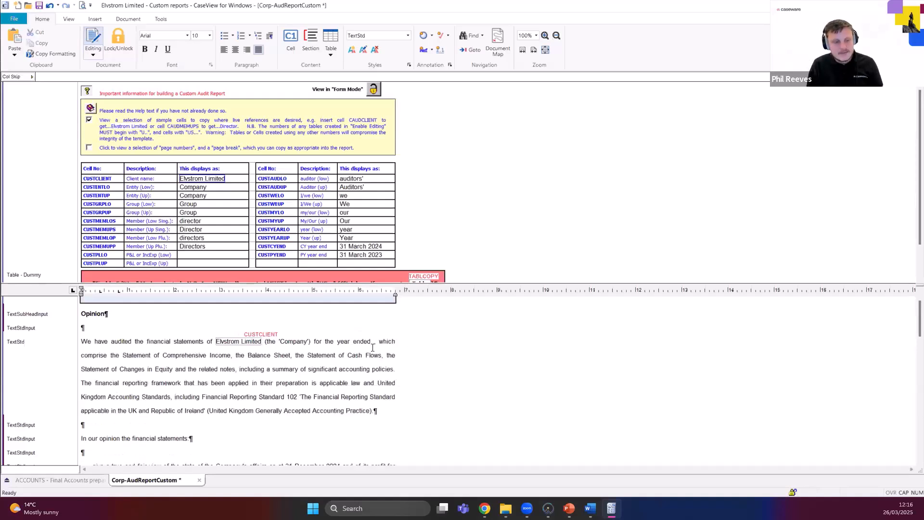
{"action": "key", "text": "F11"}
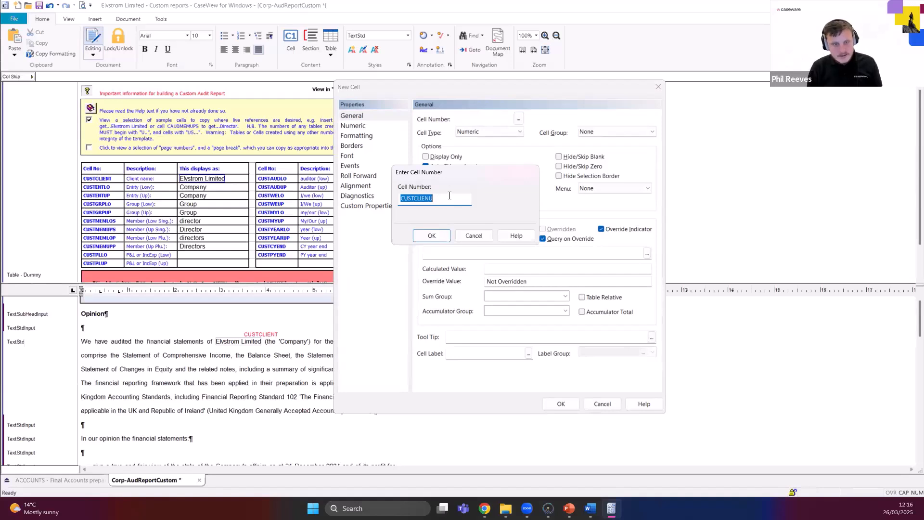
{"action": "type", "text": "CUSTCYEND"}
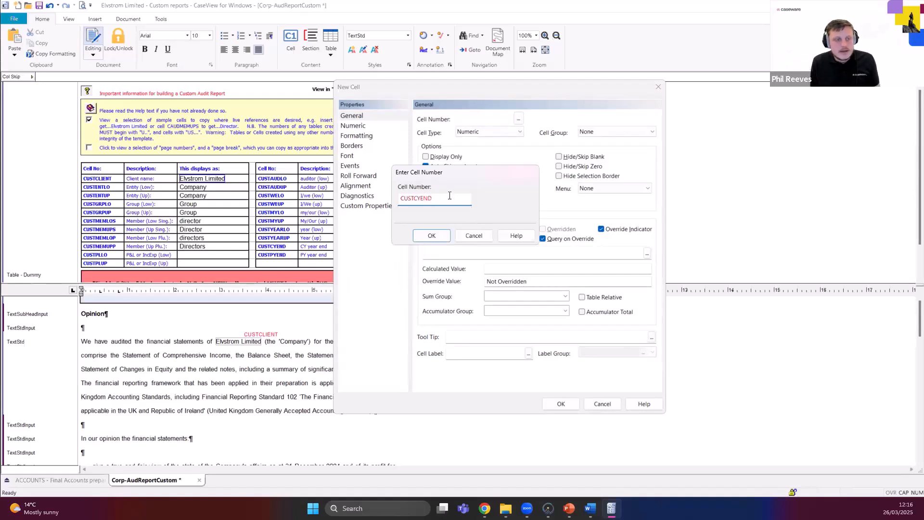
{"action": "left_click", "coordinate": [440, 241]}
{"action": "left_click", "coordinate": [494, 286]}
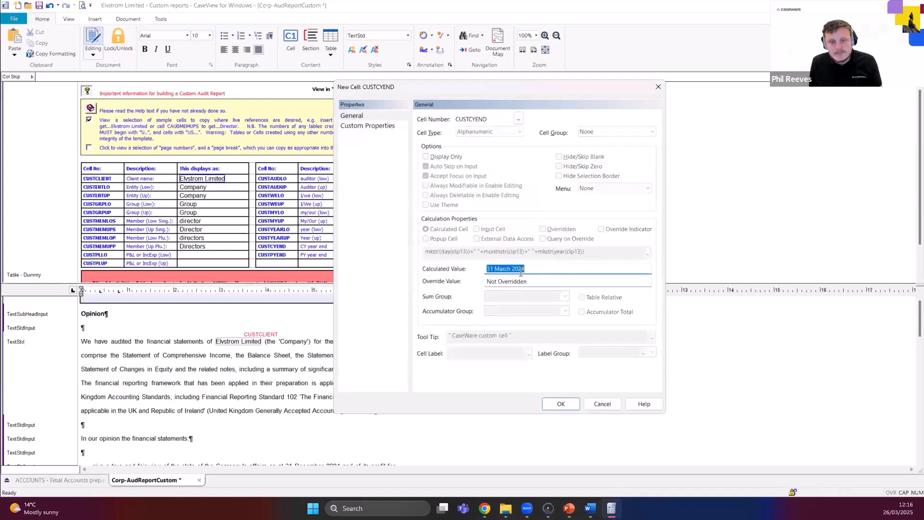
{"action": "left_click", "coordinate": [561, 404]}
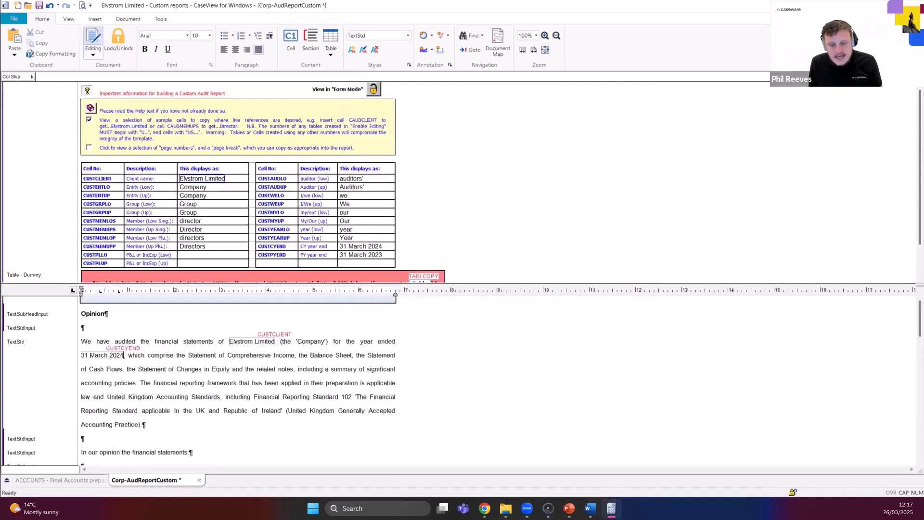
{"action": "left_click", "coordinate": [548, 508]}
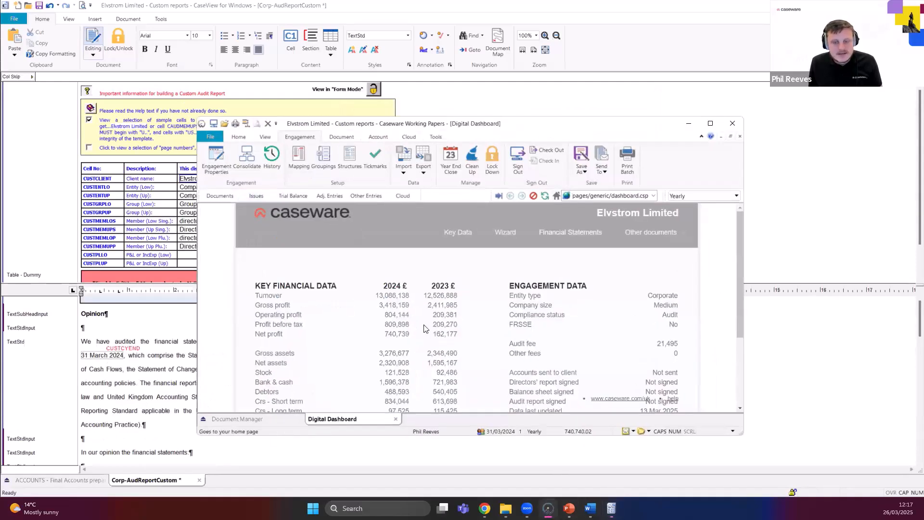
{"action": "left_click", "coordinate": [187, 283]}
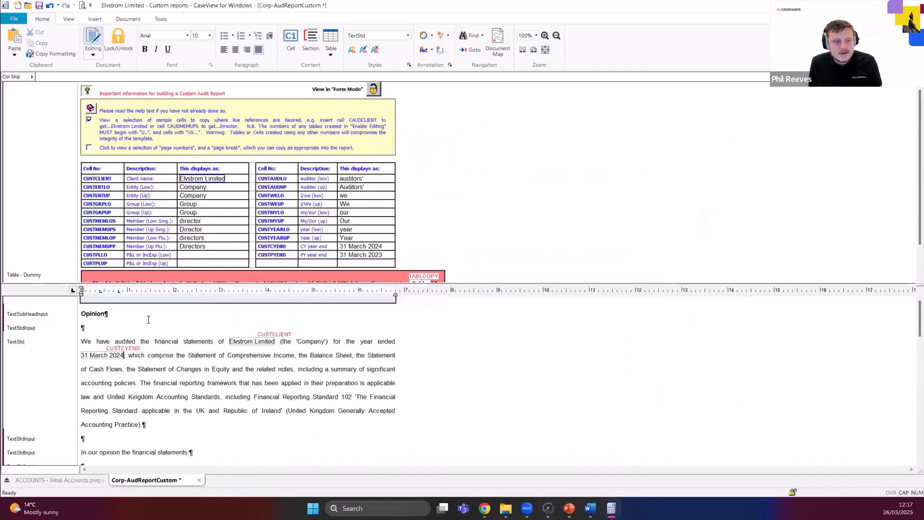
Replace the hard-coded "31 December 2024" in the "give a true and fair view" bullet with a duplicate CUSTCYEND cell.
{"action": "scroll", "coordinate": [148, 319], "scroll_direction": "down", "scroll_amount": 3}
{"action": "scroll", "coordinate": [217, 347], "scroll_direction": "up", "scroll_amount": 2}
{"action": "scroll", "coordinate": [293, 377], "scroll_direction": "down", "scroll_amount": 5}
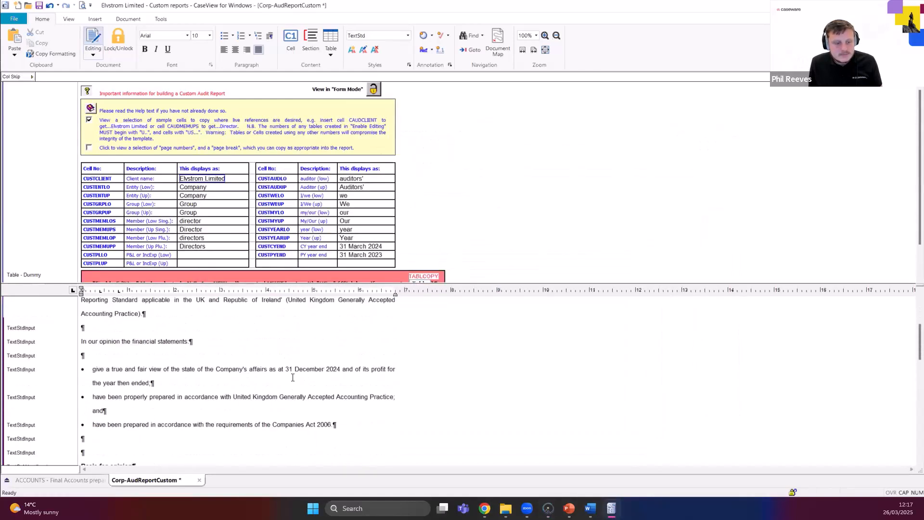
{"action": "left_click_drag", "start_coordinate": [285, 371], "coordinate": [341, 368]}
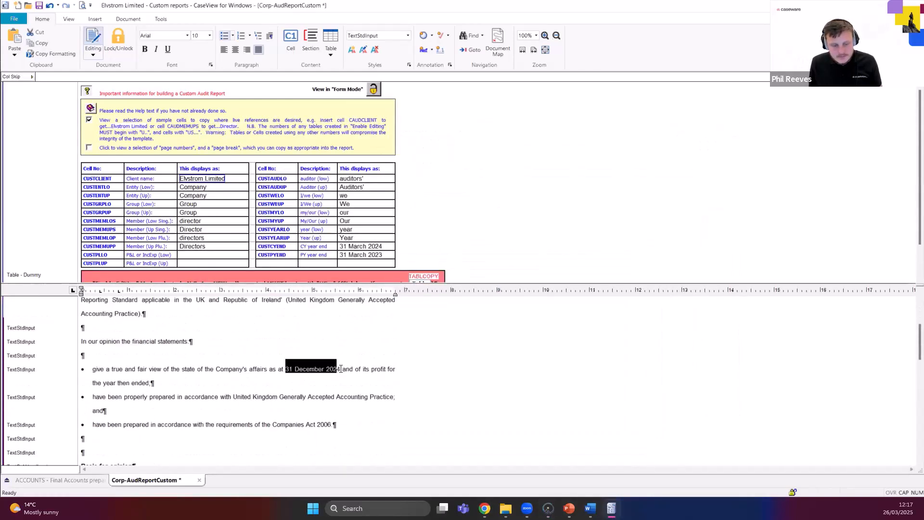
{"action": "key", "text": "Delete"}
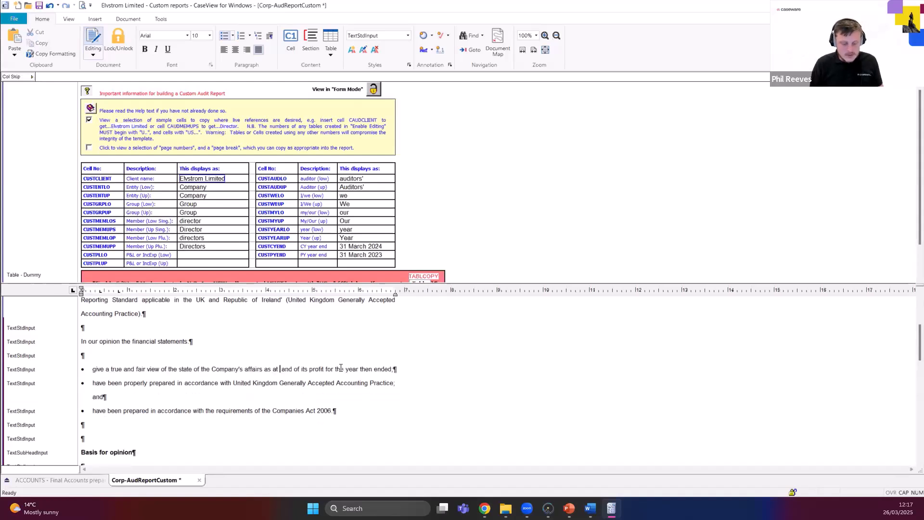
{"action": "key", "text": "F11"}
{"action": "type", "text": "CUST"}
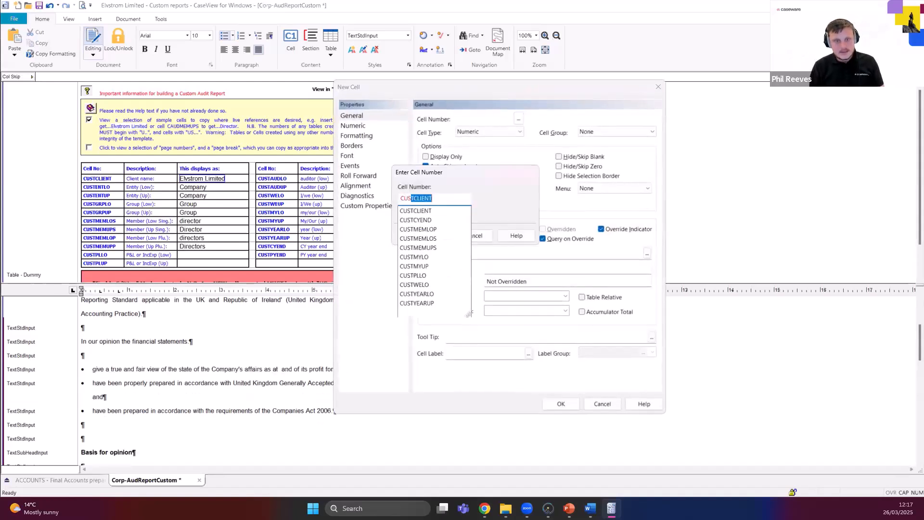
{"action": "type", "text": "CYEND"}
{"action": "key", "text": "Return"}
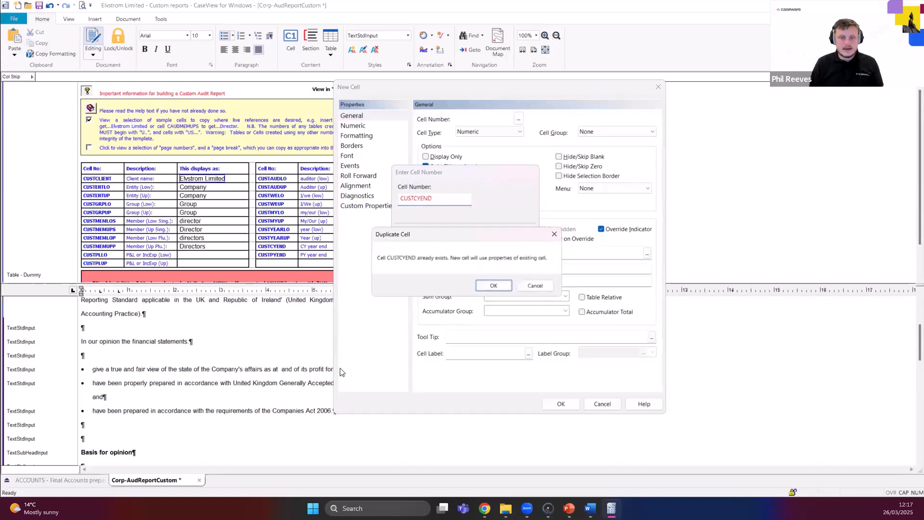
{"action": "key", "text": "Return"}
{"action": "key", "text": "Return"}
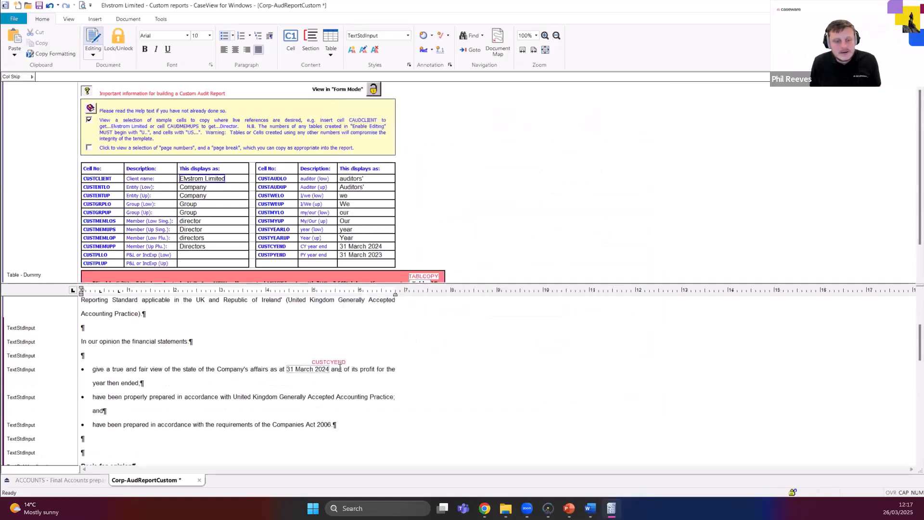
Compare the word "year" in the opinion paragraph with the lower-case CUSTYEARLO and upper-case CUSTYEARUP sample cells.
{"action": "scroll", "coordinate": [325, 368], "scroll_direction": "up", "scroll_amount": 3}
{"action": "scroll", "coordinate": [332, 364], "scroll_direction": "down", "scroll_amount": 1}
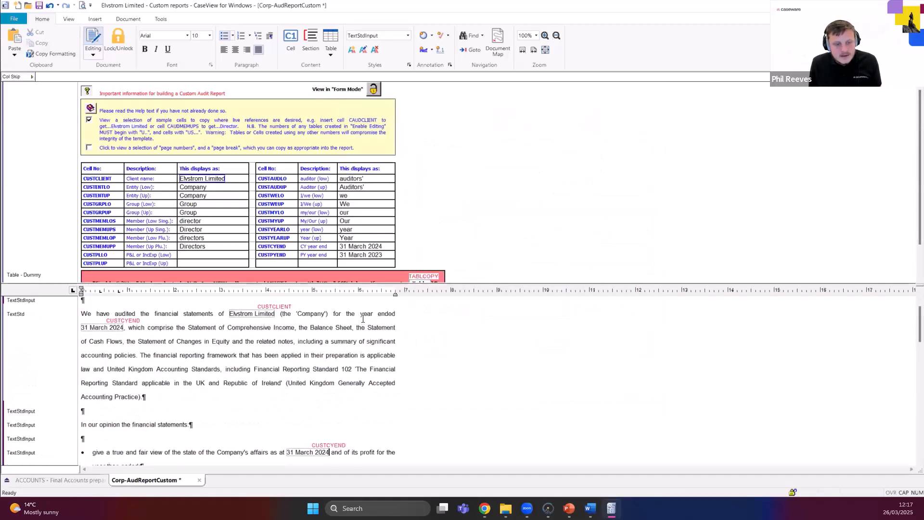
{"action": "double_click", "coordinate": [368, 314]}
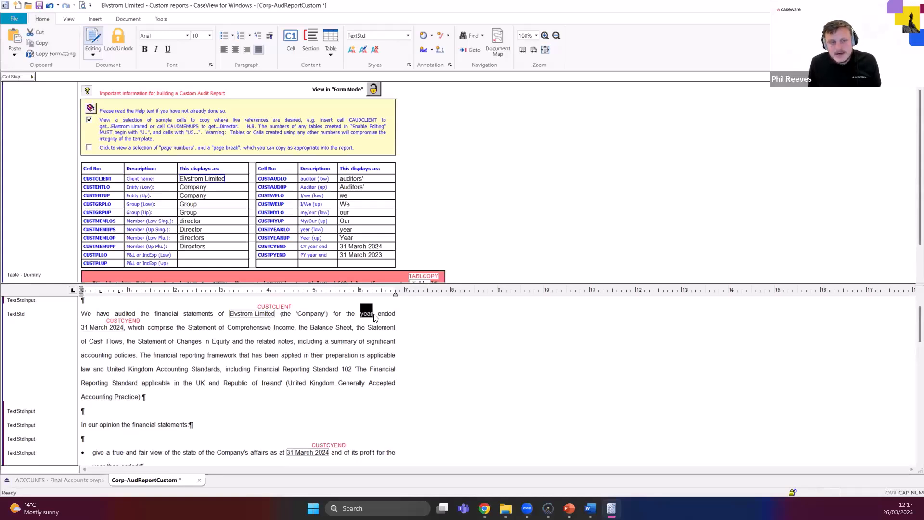
{"action": "left_click", "coordinate": [347, 230]}
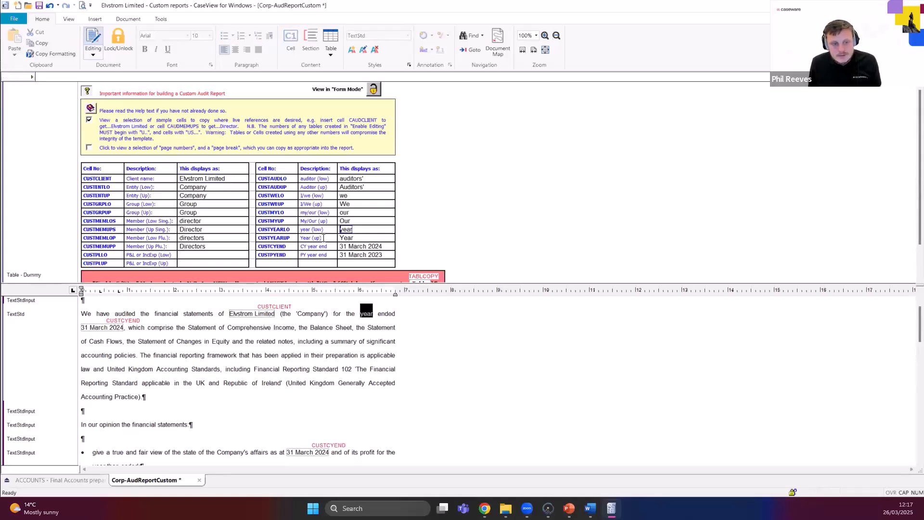
{"action": "left_click_drag", "start_coordinate": [283, 230], "coordinate": [290, 230]}
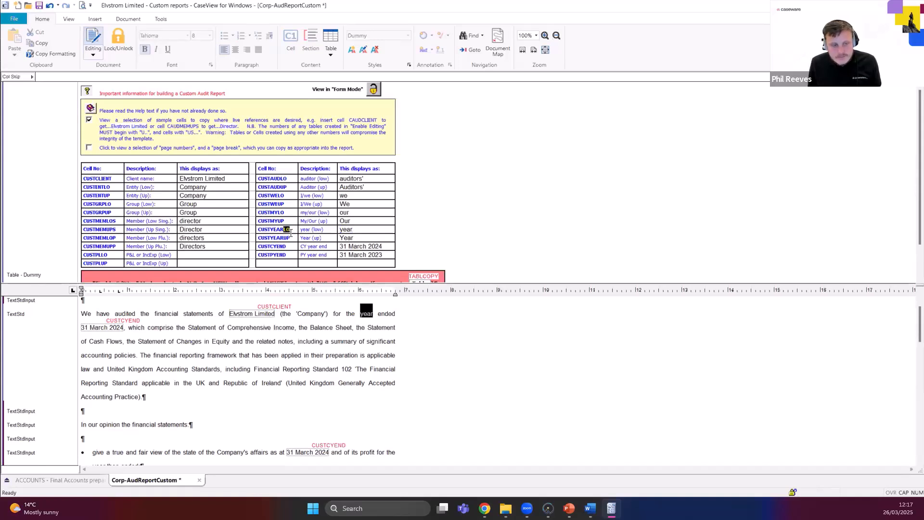
{"action": "left_click_drag", "start_coordinate": [290, 238], "coordinate": [283, 237]}
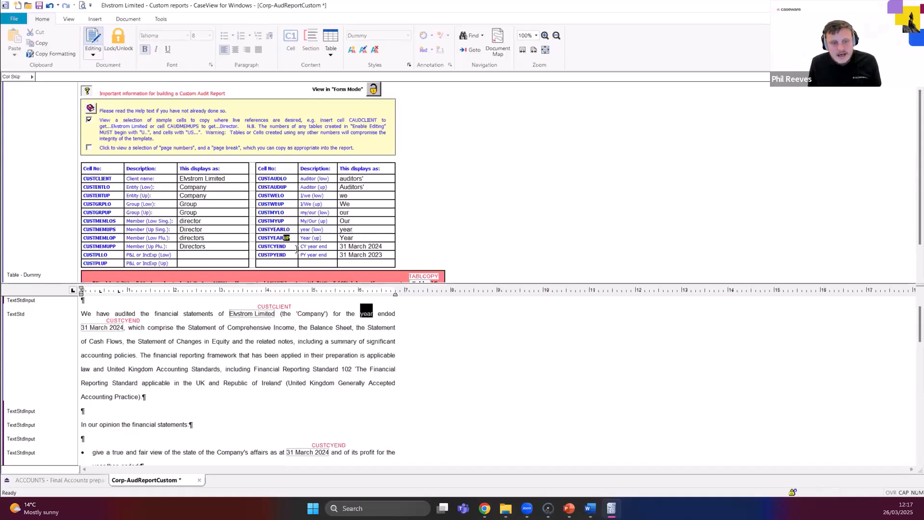
{"action": "left_click", "coordinate": [342, 236]}
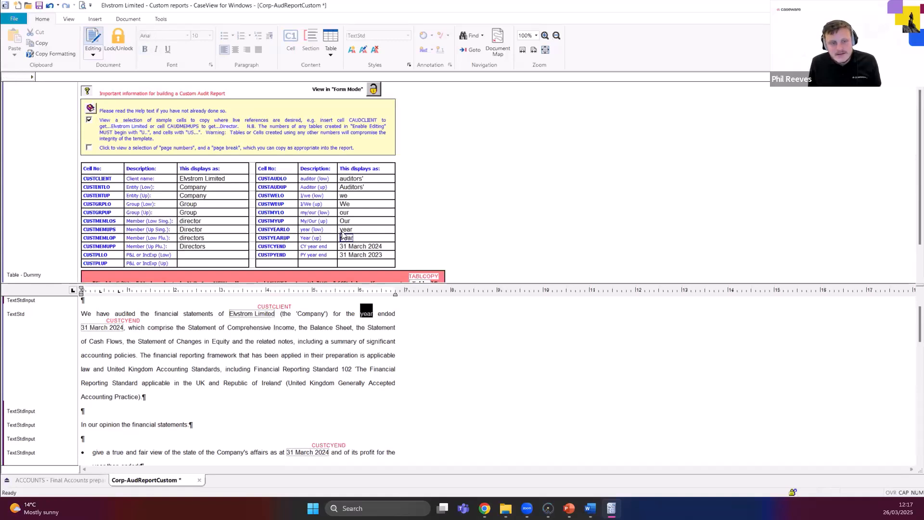
{"action": "left_click", "coordinate": [342, 230]}
{"action": "left_click", "coordinate": [342, 237]}
{"action": "left_click", "coordinate": [343, 230]}
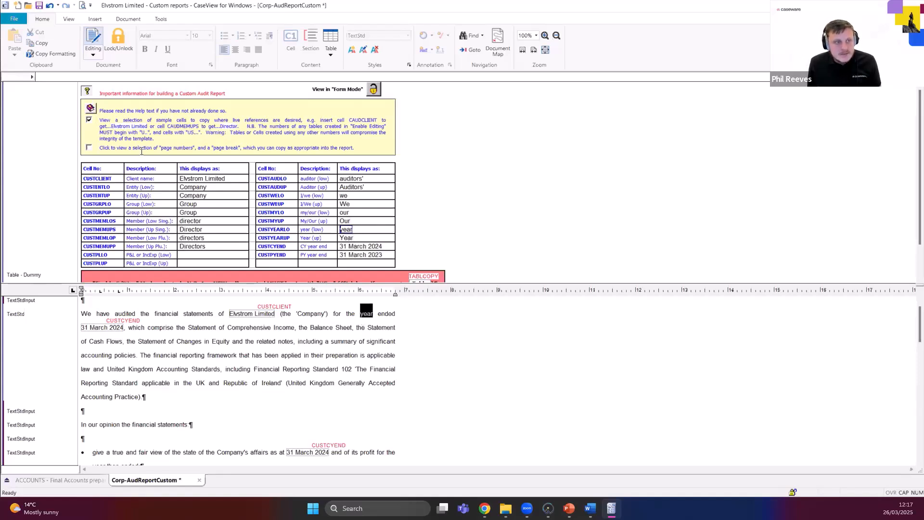
Hide the help text on building a custom audit report and place the cursor at the start of the "give a true and fair view" bullet.
{"action": "right_click", "coordinate": [87, 94]}
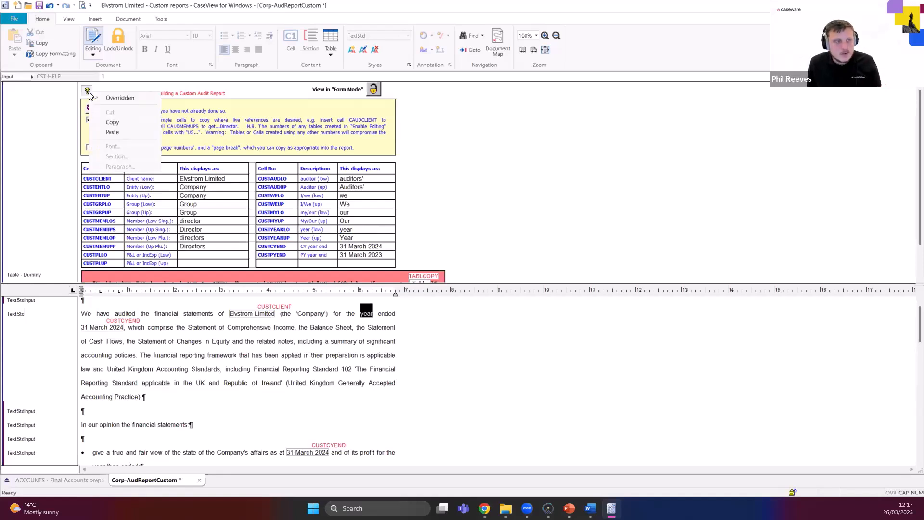
{"action": "left_click", "coordinate": [88, 92]}
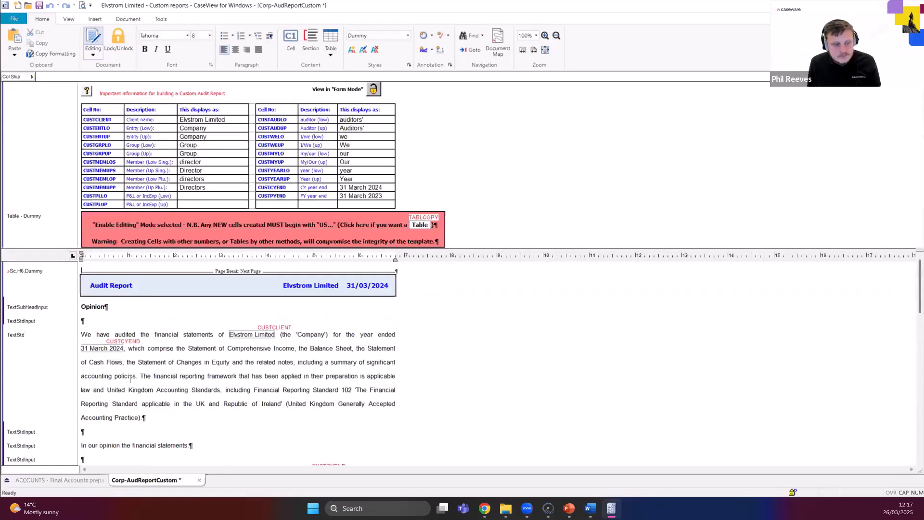
{"action": "scroll", "coordinate": [109, 376], "scroll_direction": "down", "scroll_amount": 3}
{"action": "left_click", "coordinate": [94, 364]}
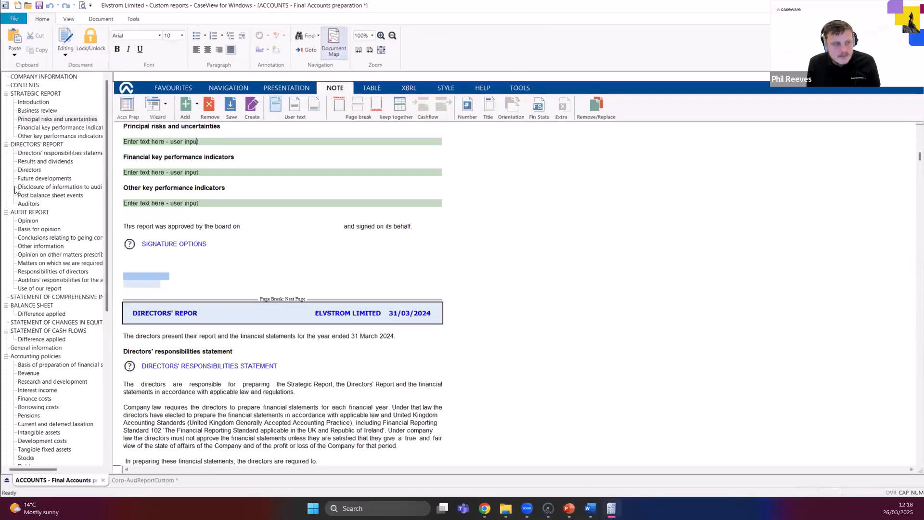
Examine the bullet list layout in the Directors' Report and Audit Report of the Final Accounts document, and return to Corp-AudReportCustom.
{"action": "scroll", "coordinate": [165, 301], "scroll_direction": "down", "scroll_amount": 3}
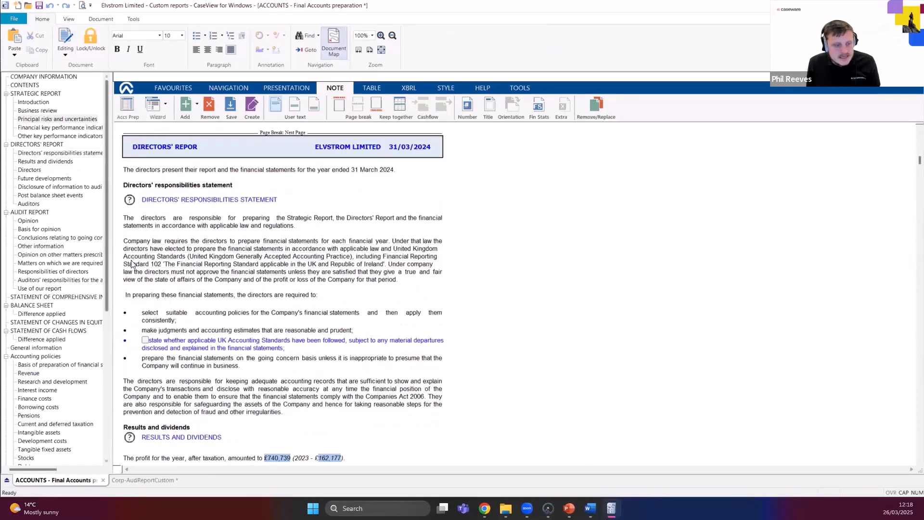
{"action": "left_click", "coordinate": [132, 313]}
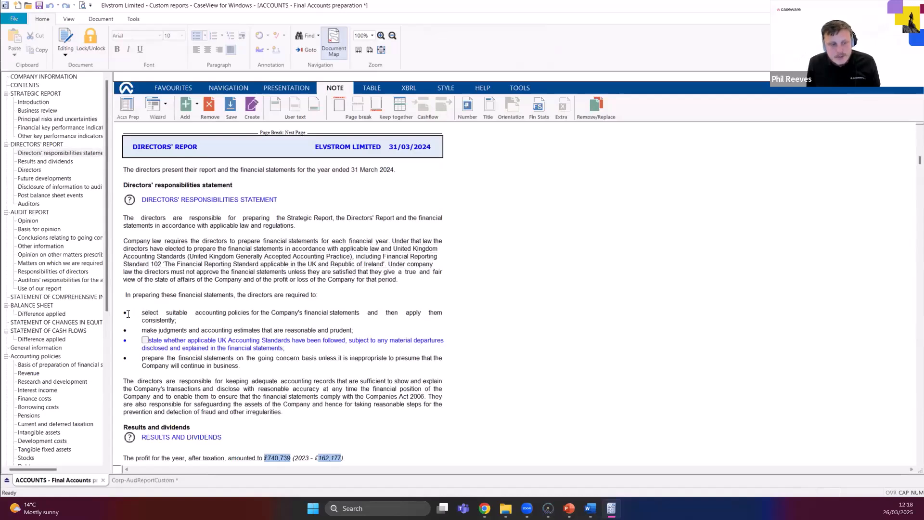
{"action": "scroll", "coordinate": [143, 315], "scroll_direction": "down", "scroll_amount": 4}
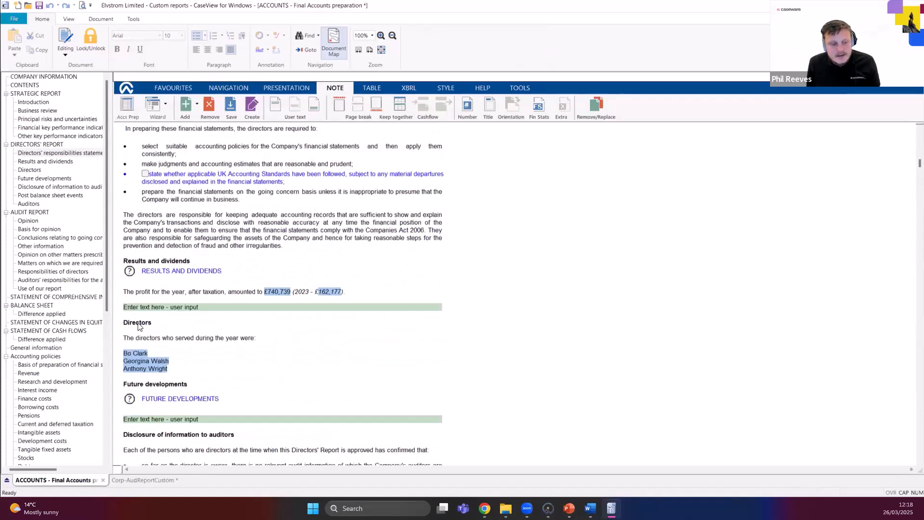
{"action": "left_click", "coordinate": [142, 417]}
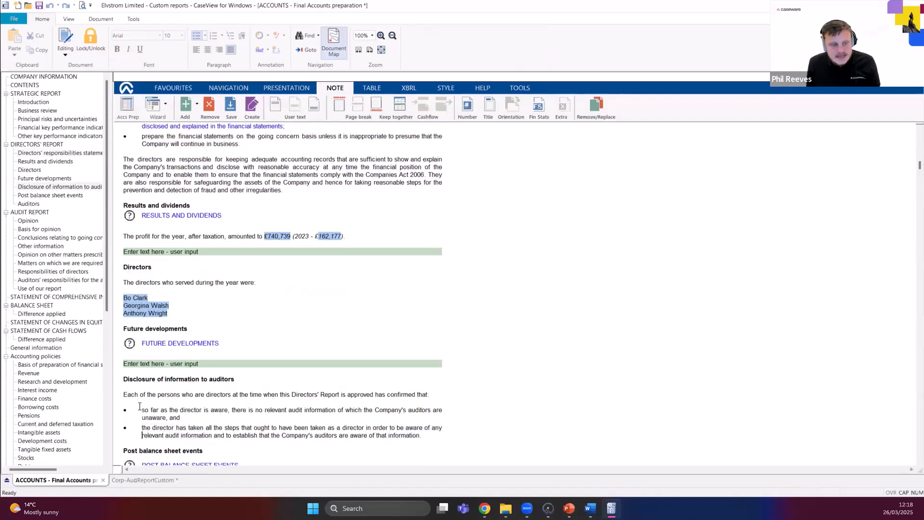
{"action": "scroll", "coordinate": [146, 404], "scroll_direction": "down", "scroll_amount": 3}
{"action": "scroll", "coordinate": [144, 403], "scroll_direction": "down", "scroll_amount": 6}
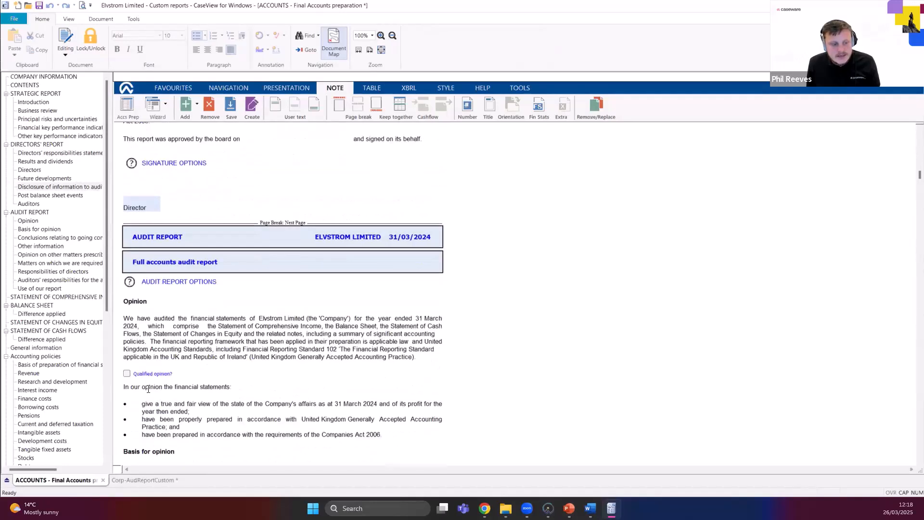
{"action": "scroll", "coordinate": [178, 350], "scroll_direction": "down", "scroll_amount": 3}
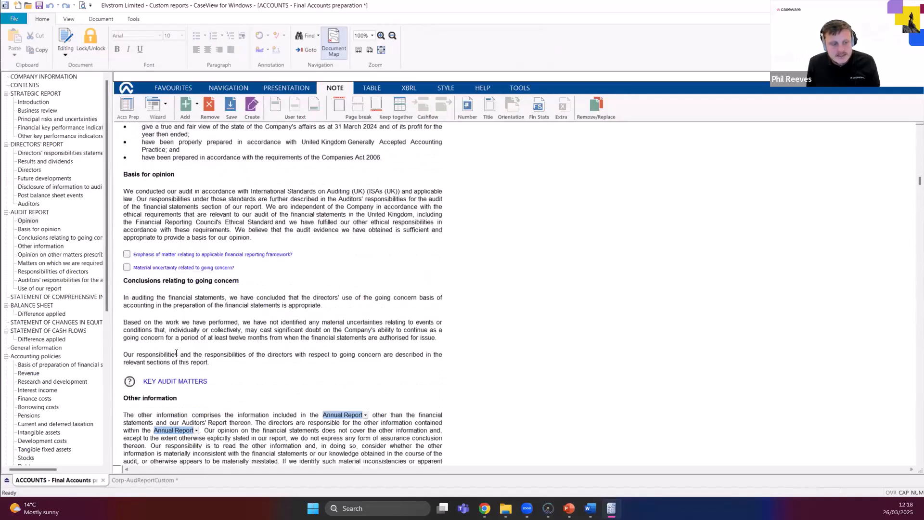
{"action": "scroll", "coordinate": [188, 347], "scroll_direction": "up", "scroll_amount": 12}
{"action": "scroll", "coordinate": [188, 346], "scroll_direction": "up", "scroll_amount": 3}
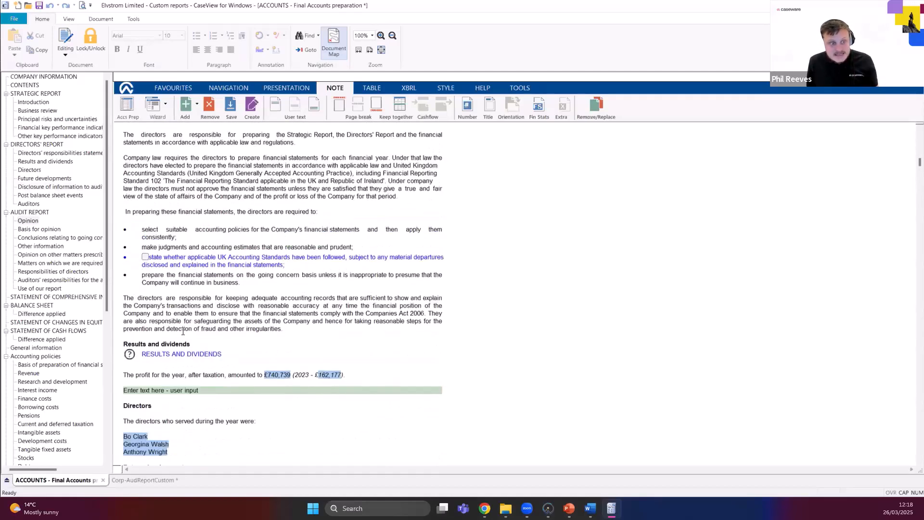
{"action": "left_click", "coordinate": [151, 240]}
{"action": "left_click", "coordinate": [148, 245]}
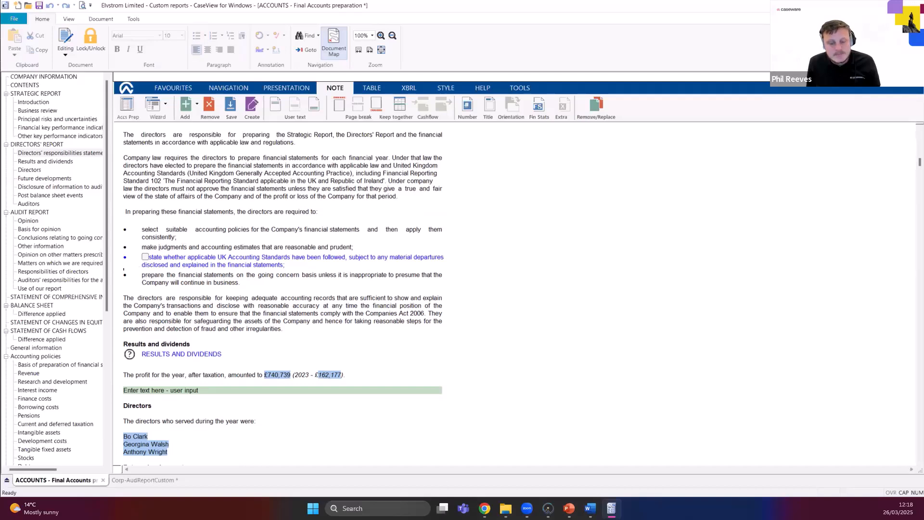
{"action": "left_click", "coordinate": [167, 475]}
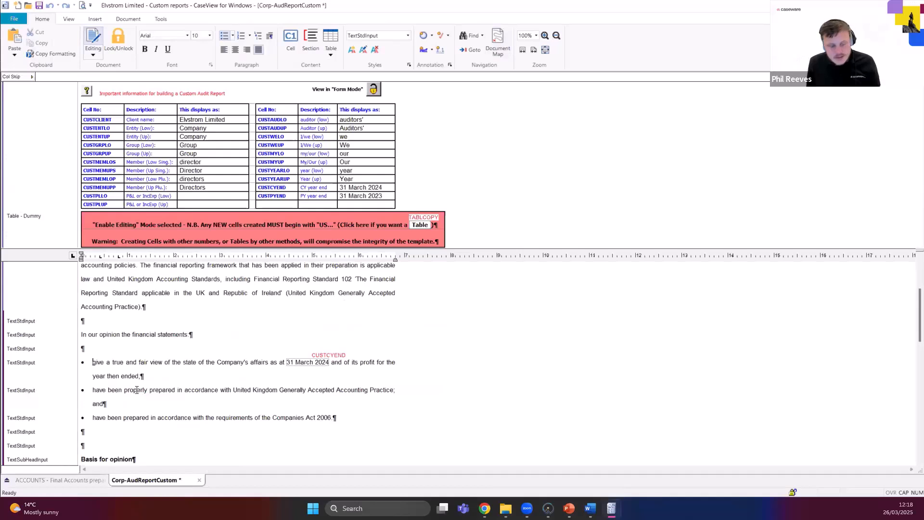
Remove the existing bullets from the three list paragraphs under "In our opinion the financial statements".
{"action": "key", "text": "BackSpace"}
{"action": "left_click", "coordinate": [91, 391]}
{"action": "key", "text": "BackSpace"}
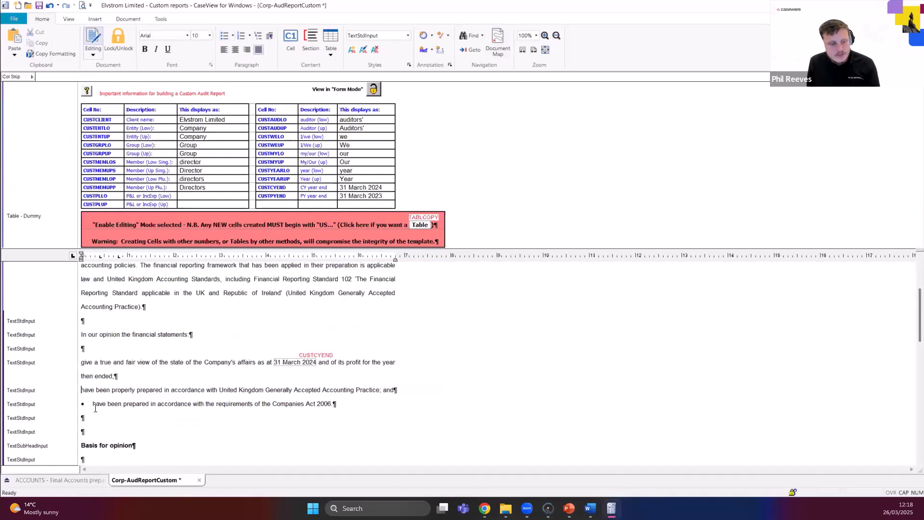
{"action": "left_click", "coordinate": [93, 406]}
{"action": "key", "text": "BackSpace"}
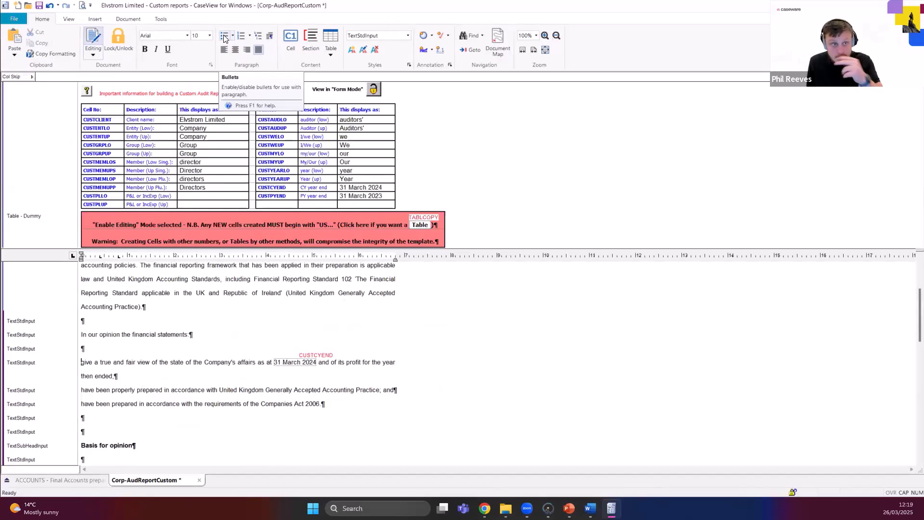
Apply the Bullets multilevel list with a 0.4" text indent to the "give a true and fair view" paragraph.
{"action": "left_click", "coordinate": [258, 37]}
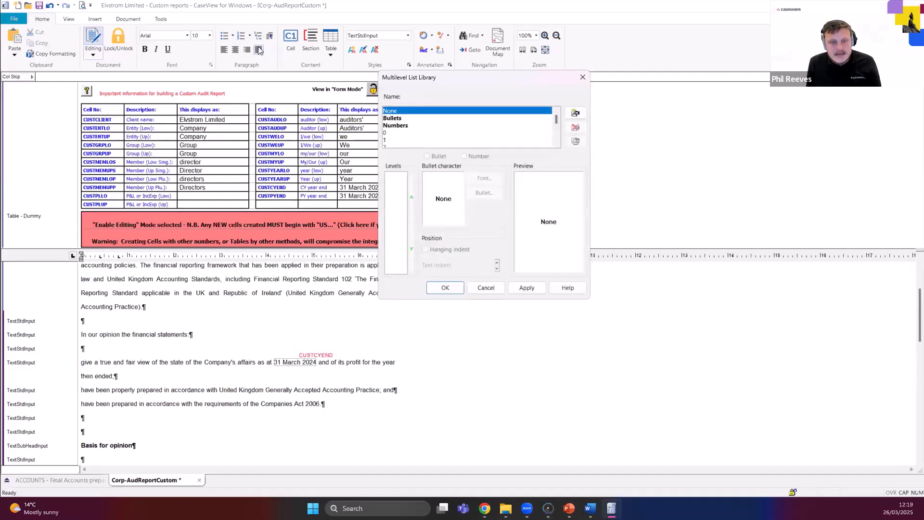
{"action": "left_click", "coordinate": [395, 118]}
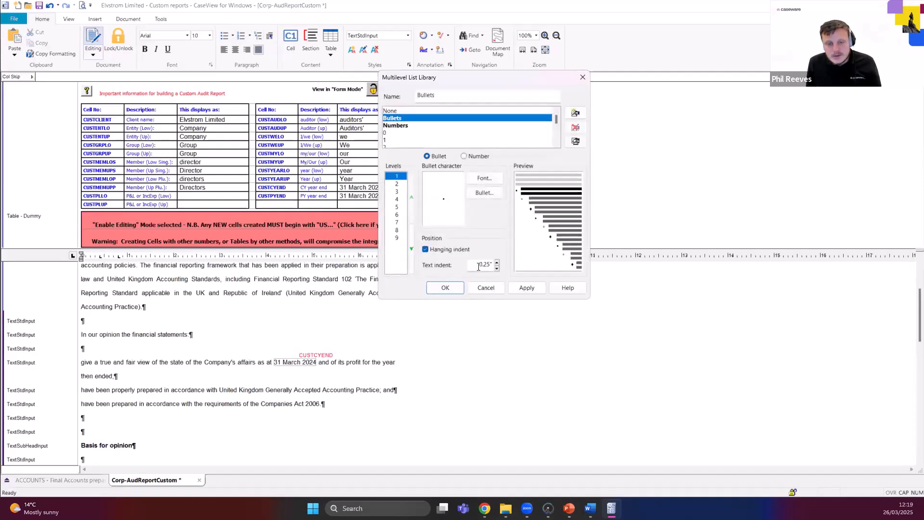
{"action": "left_click_drag", "start_coordinate": [479, 264], "coordinate": [488, 265]}
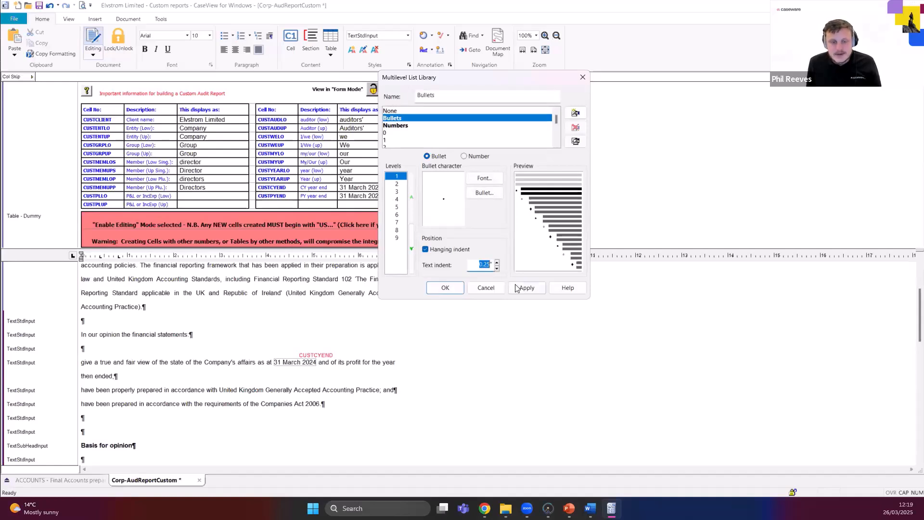
{"action": "type", "text": "0.4"}
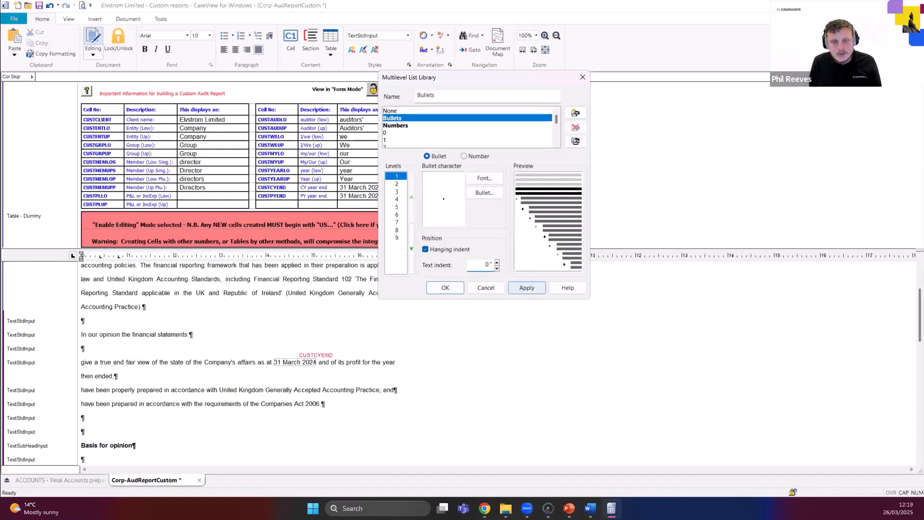
{"action": "left_click", "coordinate": [526, 288]}
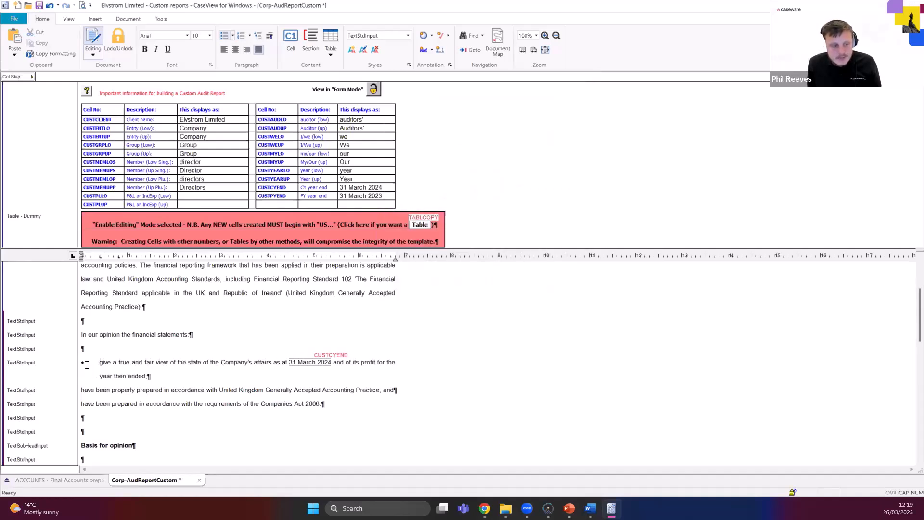
Carry the same bullet formatting down to the two "have been" paragraphs by joining each to the bullet above and splitting it off again.
{"action": "left_click", "coordinate": [81, 390]}
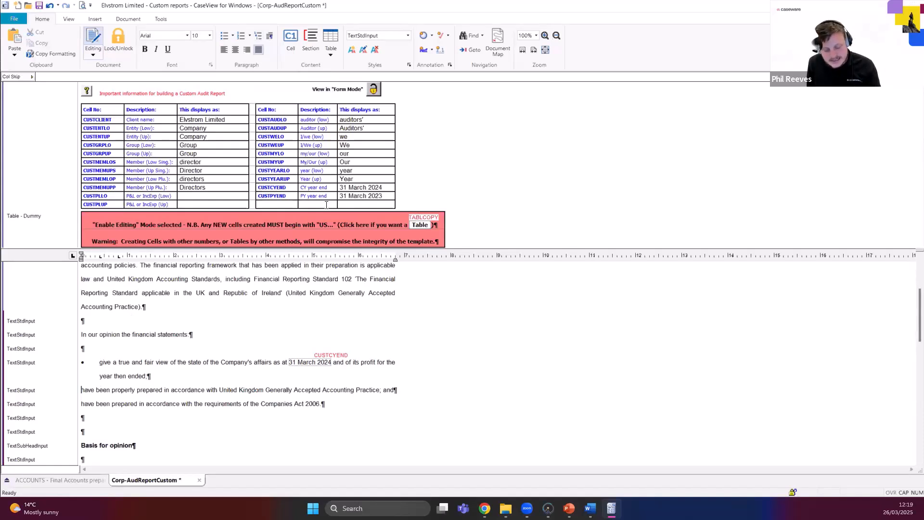
{"action": "key", "text": "BackSpace"}
{"action": "key", "text": "Return"}
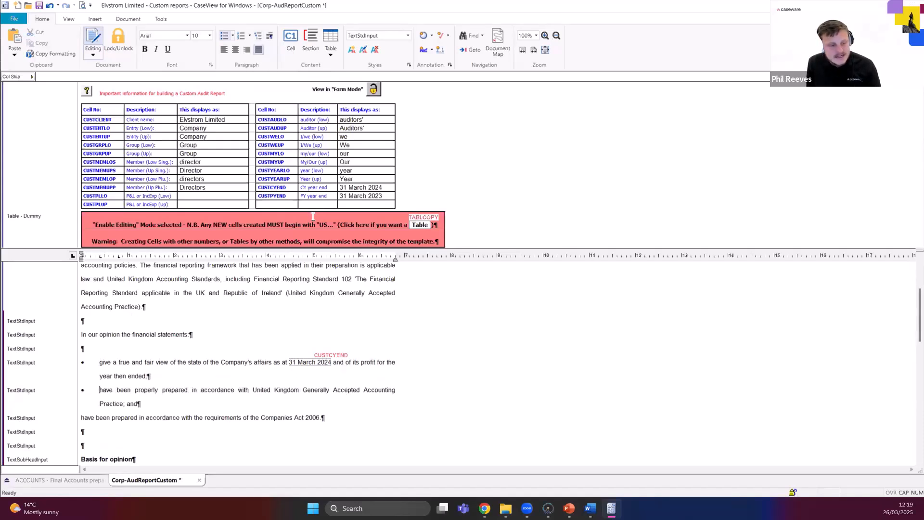
{"action": "left_click", "coordinate": [82, 418]}
{"action": "key", "text": "BackSpace"}
{"action": "key", "text": "Return"}
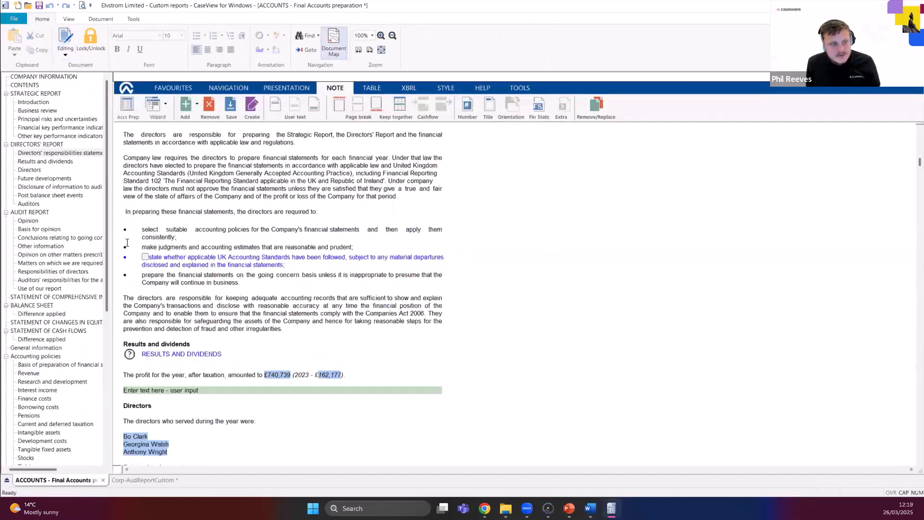
Check the spacing between bullets in the Directors' Report of the Final Accounts document, and return to Corp-AudReportCustom.
{"action": "left_click", "coordinate": [127, 254]}
{"action": "left_click", "coordinate": [130, 251]}
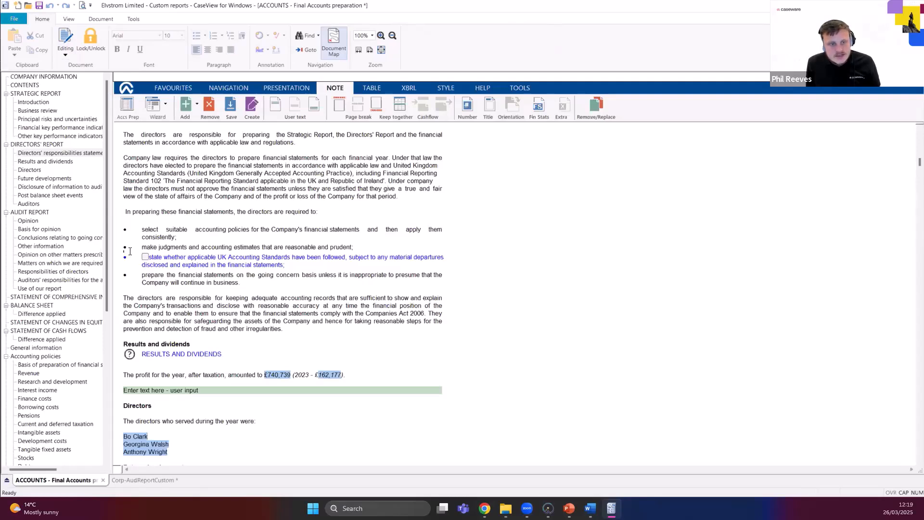
{"action": "left_click", "coordinate": [156, 480]}
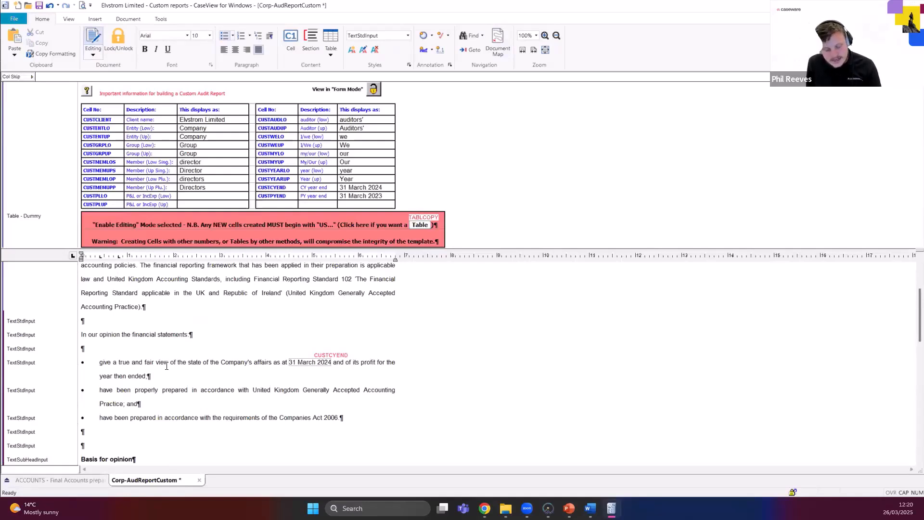
Insert a blank line without a bullet after the "give a true and fair view" bullet.
{"action": "key", "text": "Return"}
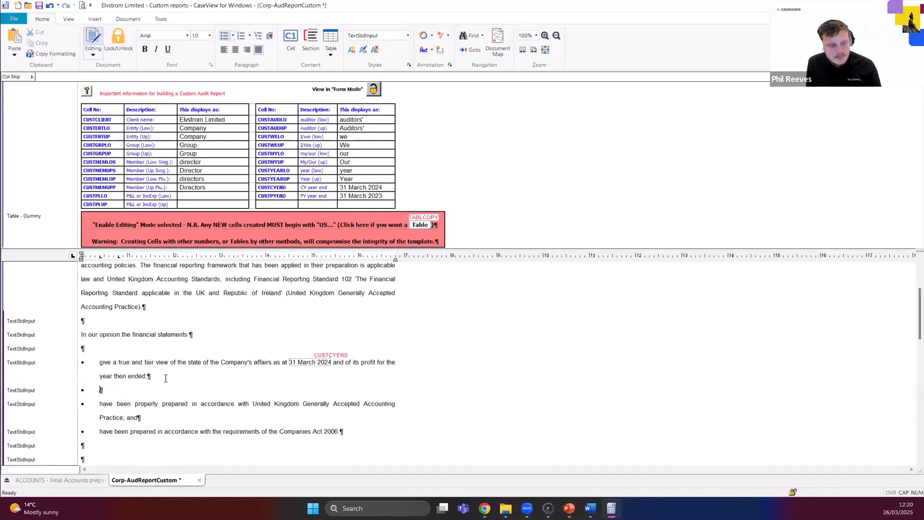
{"action": "key", "text": "BackSpace"}
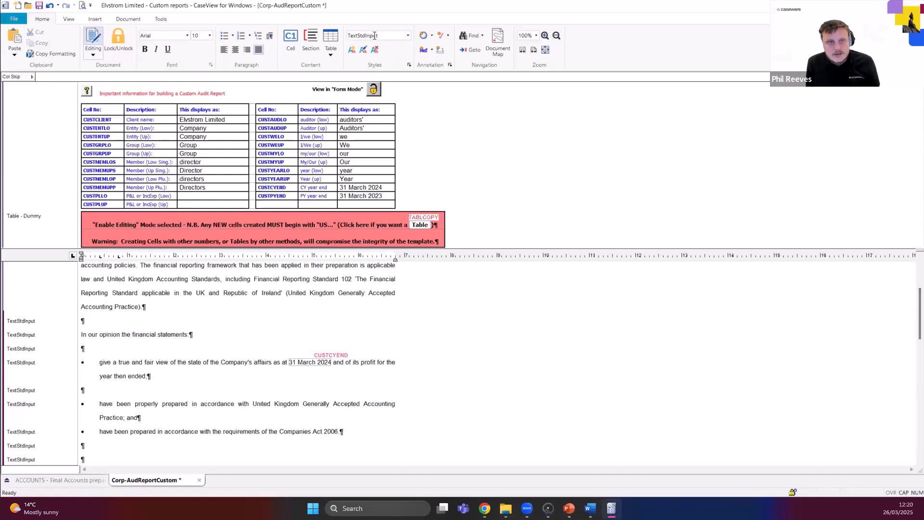
{"action": "left_click", "coordinate": [406, 36]}
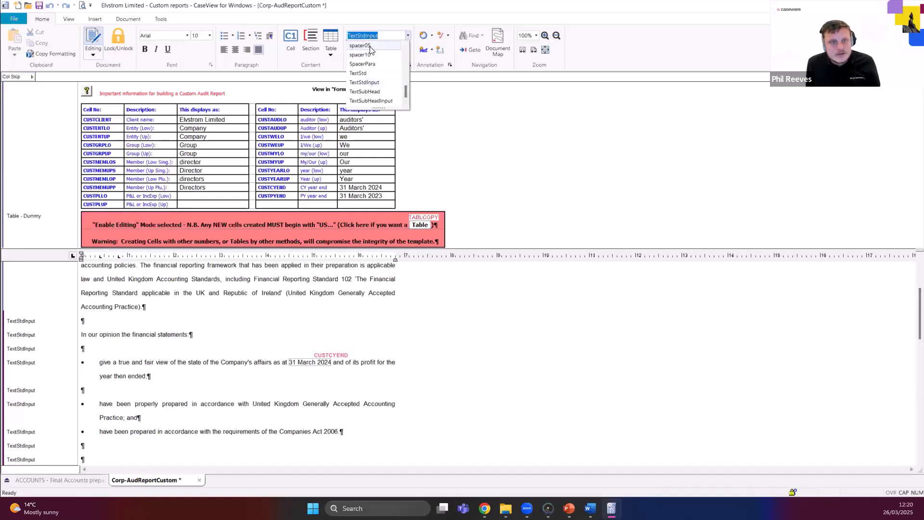
{"action": "left_click", "coordinate": [406, 35]}
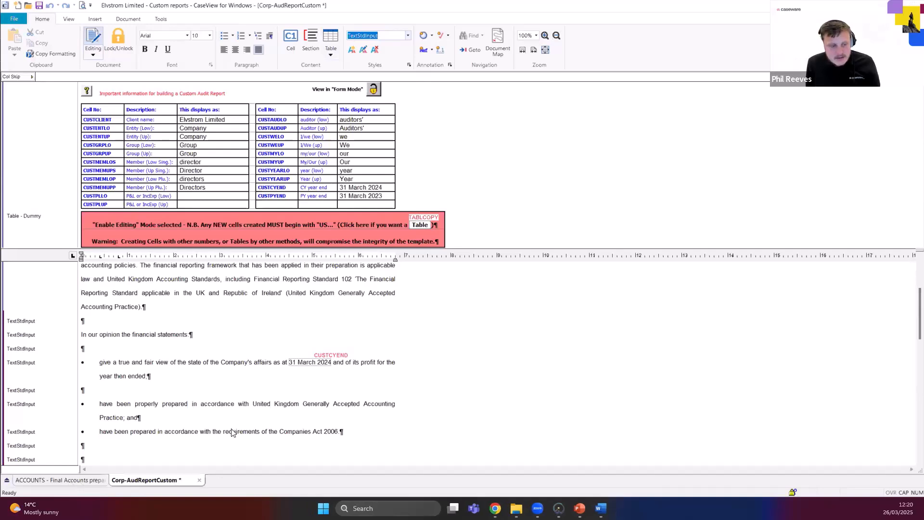
Enable editing temporarily in the Final Accounts document to check the spacer style between its bullets, and return to Corp-AudReportCustom.
{"action": "left_click", "coordinate": [58, 480]}
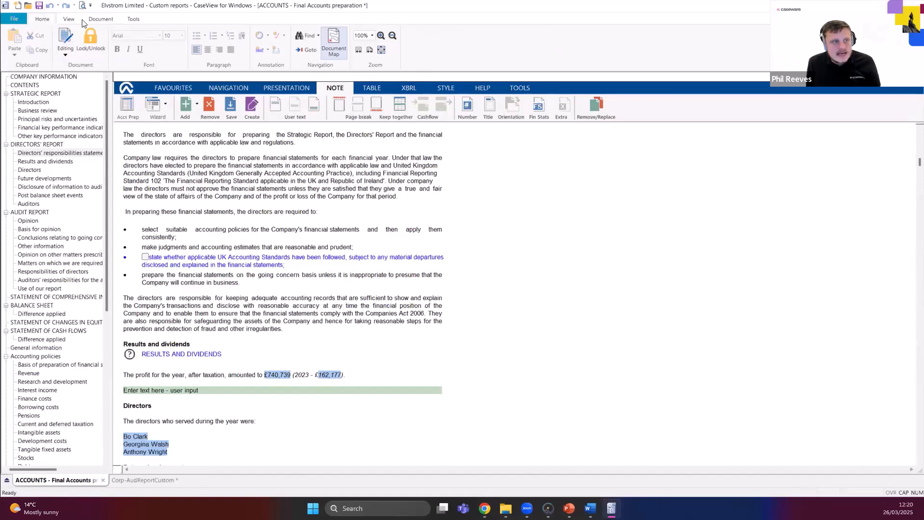
{"action": "left_click", "coordinate": [97, 20]}
{"action": "left_click", "coordinate": [130, 20]}
{"action": "left_click", "coordinate": [37, 20]}
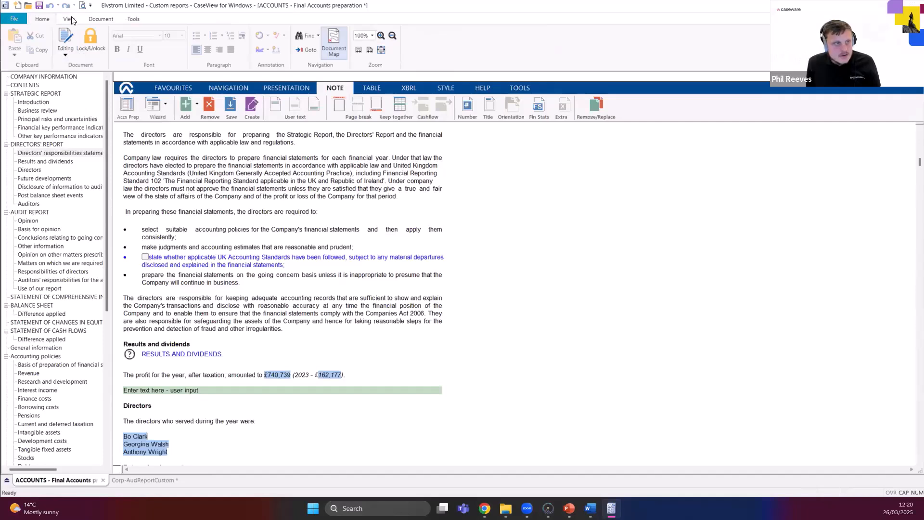
{"action": "left_click", "coordinate": [59, 54]}
{"action": "left_click", "coordinate": [95, 108]}
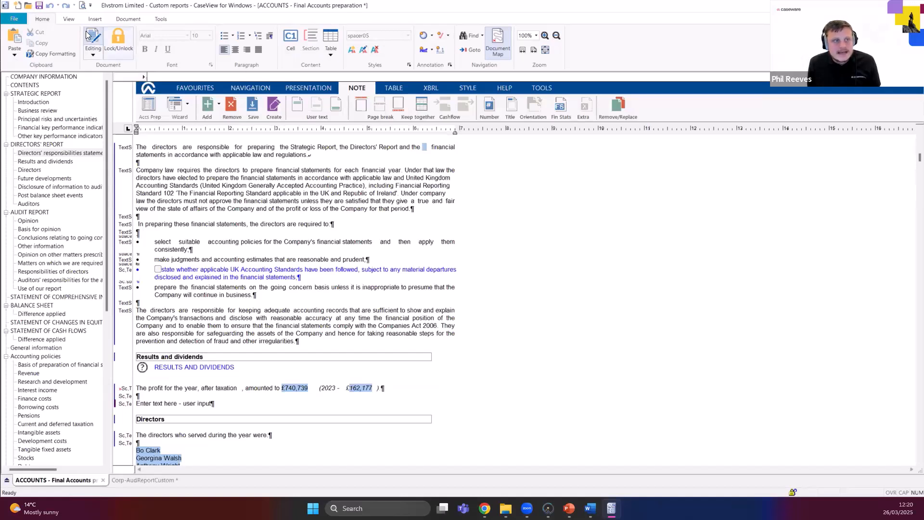
{"action": "left_click", "coordinate": [93, 53]}
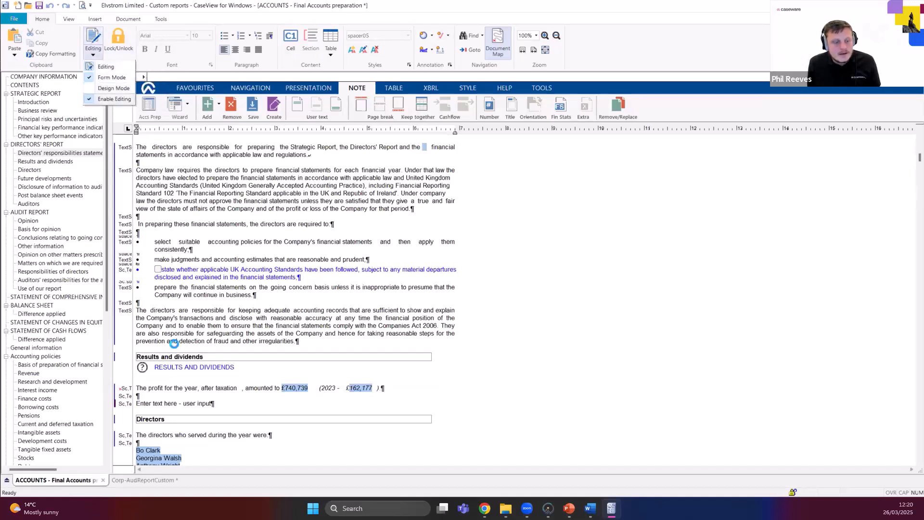
{"action": "left_click", "coordinate": [114, 99]}
{"action": "left_click", "coordinate": [138, 480]}
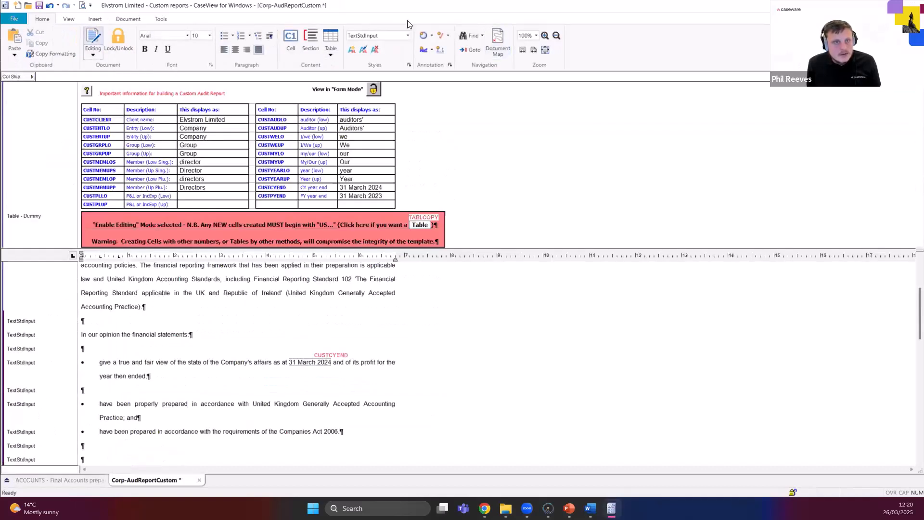
Apply the spacer05 style to the blank line below the first bullet, and add a matching unbulleted spacer05 line below the second bullet.
{"action": "left_click", "coordinate": [408, 35]}
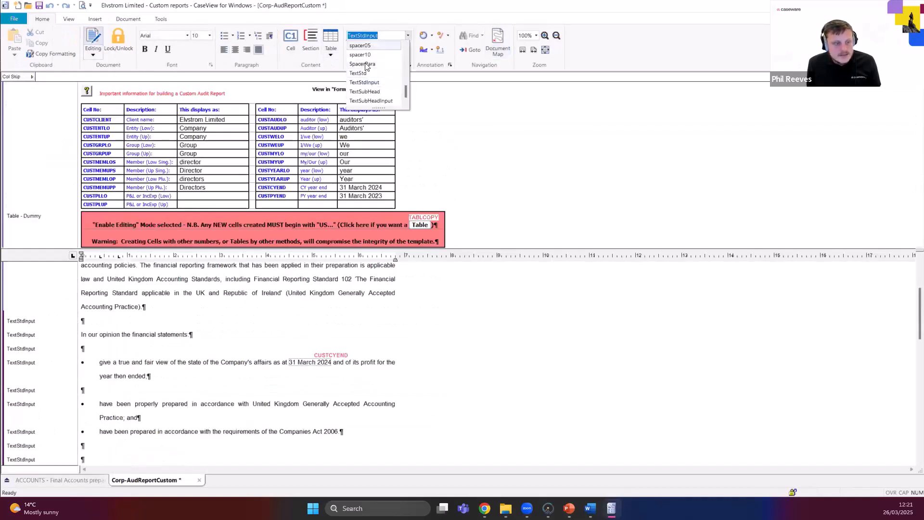
{"action": "left_click", "coordinate": [365, 46]}
{"action": "left_click", "coordinate": [155, 409]}
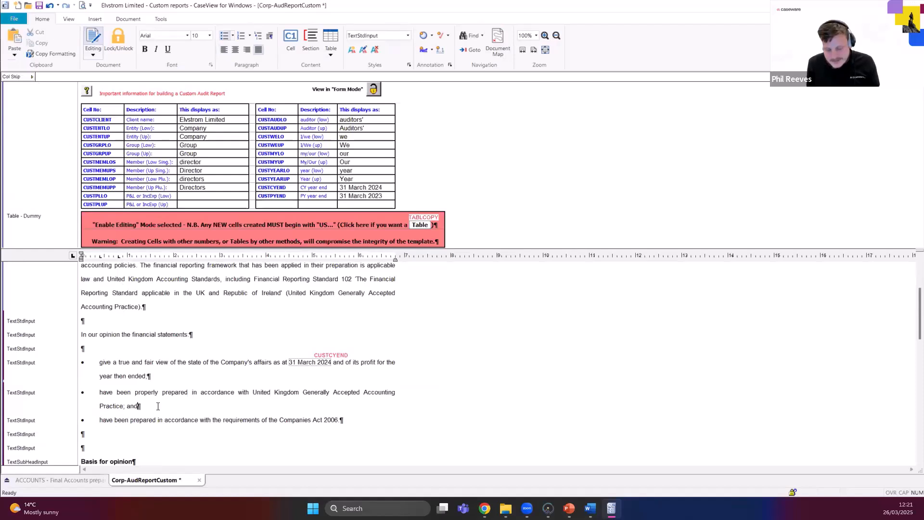
{"action": "key", "text": "Return"}
{"action": "key", "text": "BackSpace"}
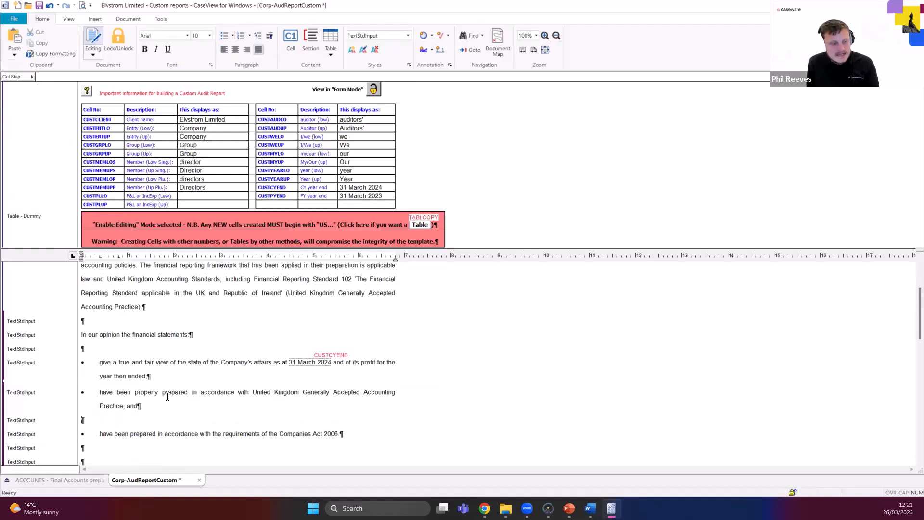
{"action": "left_click", "coordinate": [410, 37]}
{"action": "left_click", "coordinate": [366, 47]}
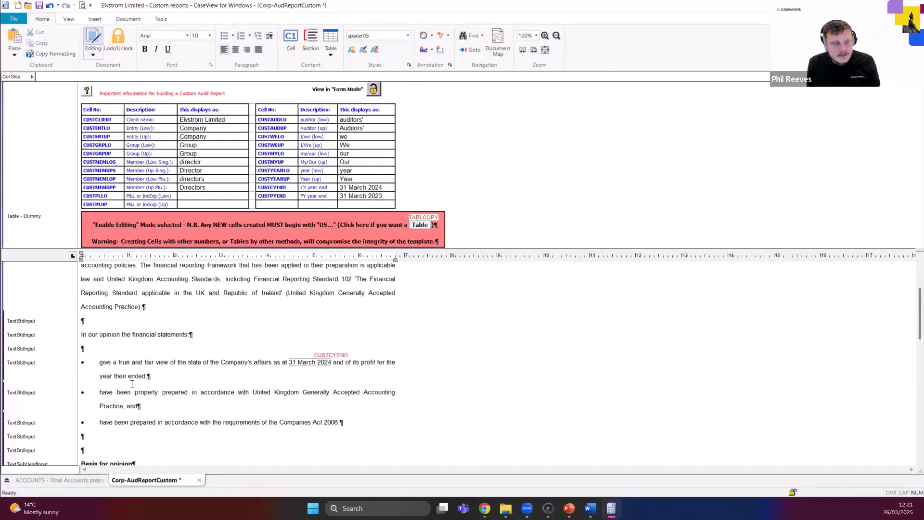
Delete the surplus blank line between the last bullet and the "Basis for opinion" heading.
{"action": "left_click", "coordinate": [129, 406]}
{"action": "scroll", "coordinate": [129, 418], "scroll_direction": "down", "scroll_amount": 2}
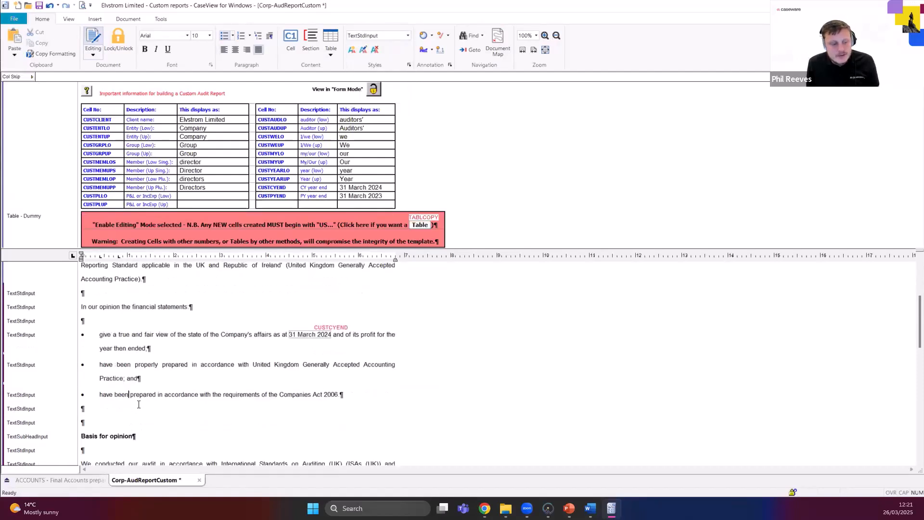
{"action": "left_click", "coordinate": [115, 368]}
{"action": "key", "text": "Down"}
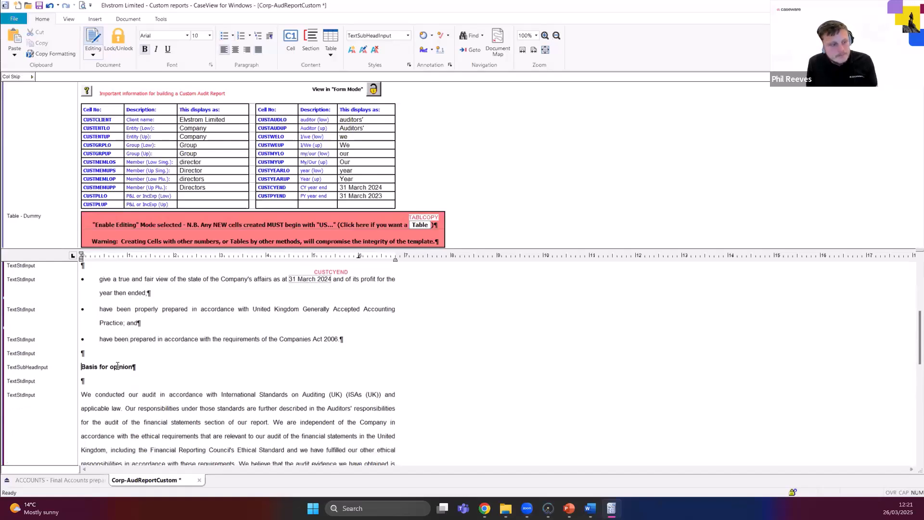
Delete the surplus blank paragraphs between the "Basis for opinion" text and the Knight & Co signature block, leaving one.
{"action": "scroll", "coordinate": [116, 365], "scroll_direction": "down", "scroll_amount": 10}
{"action": "left_click", "coordinate": [93, 377]}
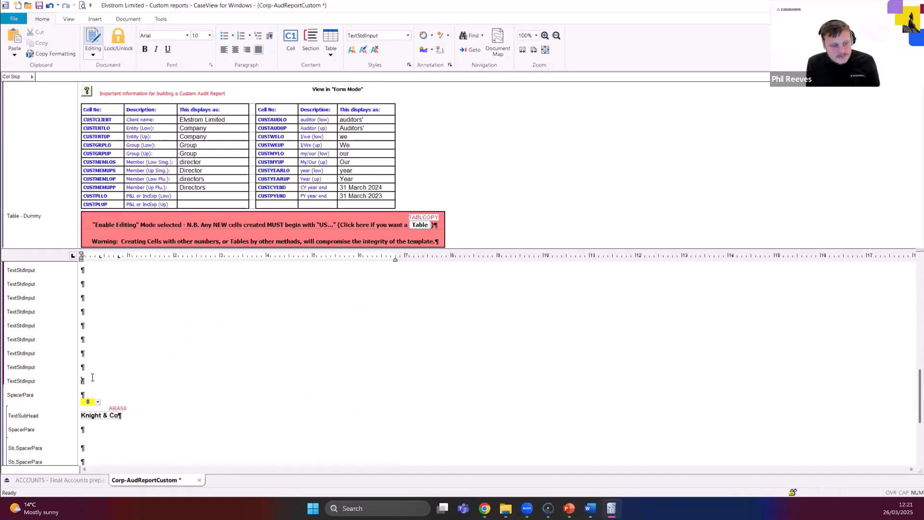
{"action": "scroll", "coordinate": [94, 378], "scroll_direction": "up", "scroll_amount": 2}
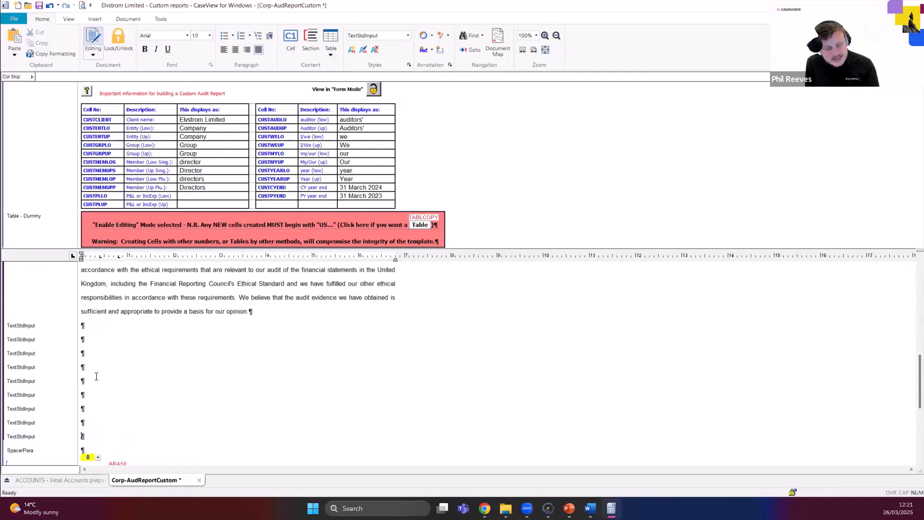
{"action": "key", "text": "BackSpace"}
{"action": "key", "text": "BackSpace"}
{"action": "key", "text": "BackSpace"}
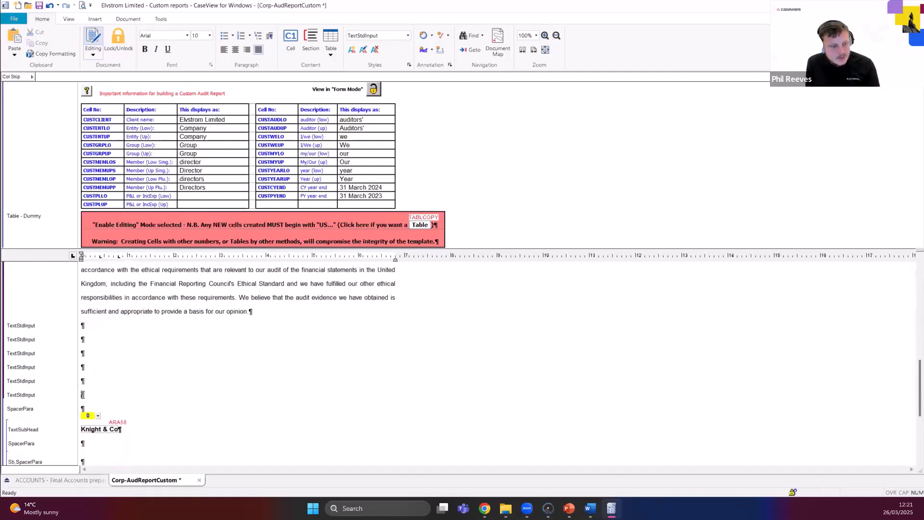
{"action": "key", "text": "BackSpace"}
{"action": "key", "text": "BackSpace"}
{"action": "key", "text": "BackSpace"}
{"action": "key", "text": "BackSpace"}
{"action": "key", "text": "BackSpace"}
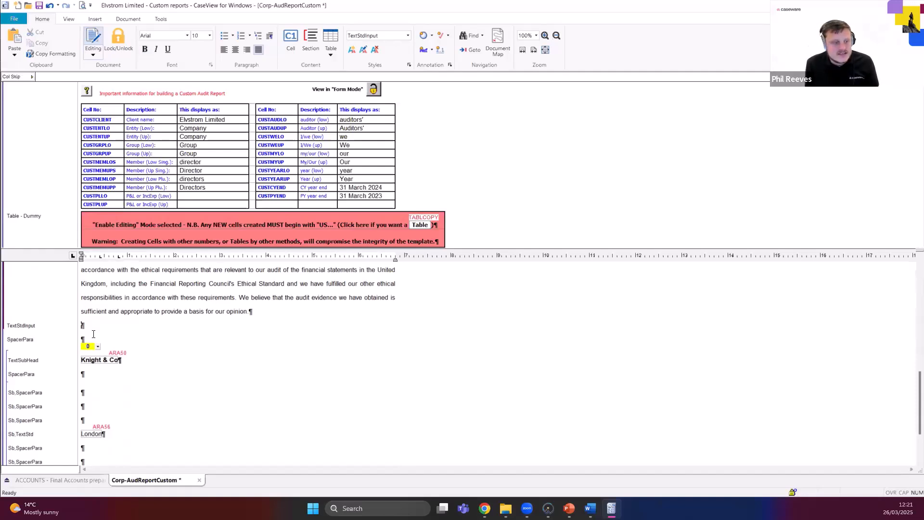
Review the finished audit report wording from the Opinion heading down, and save Corp-AudReportCustom.
{"action": "scroll", "coordinate": [93, 334], "scroll_direction": "up", "scroll_amount": 3}
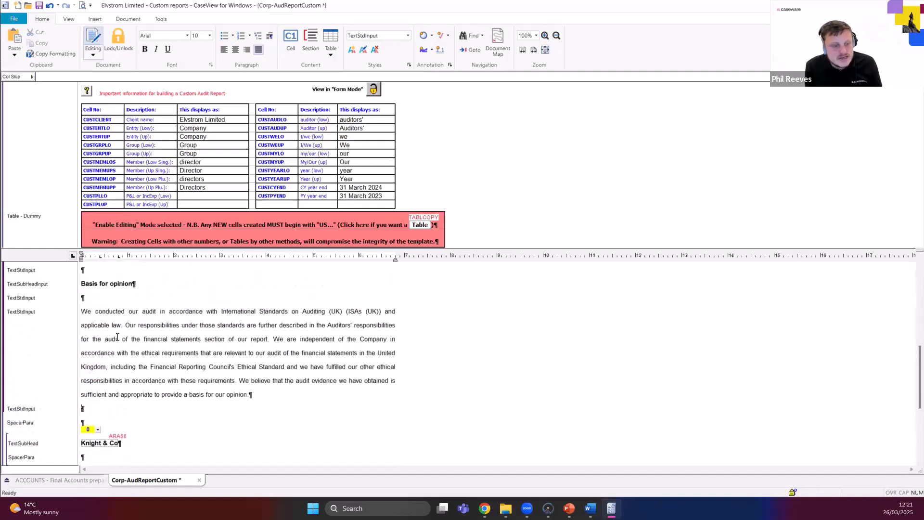
{"action": "scroll", "coordinate": [117, 337], "scroll_direction": "up", "scroll_amount": 11}
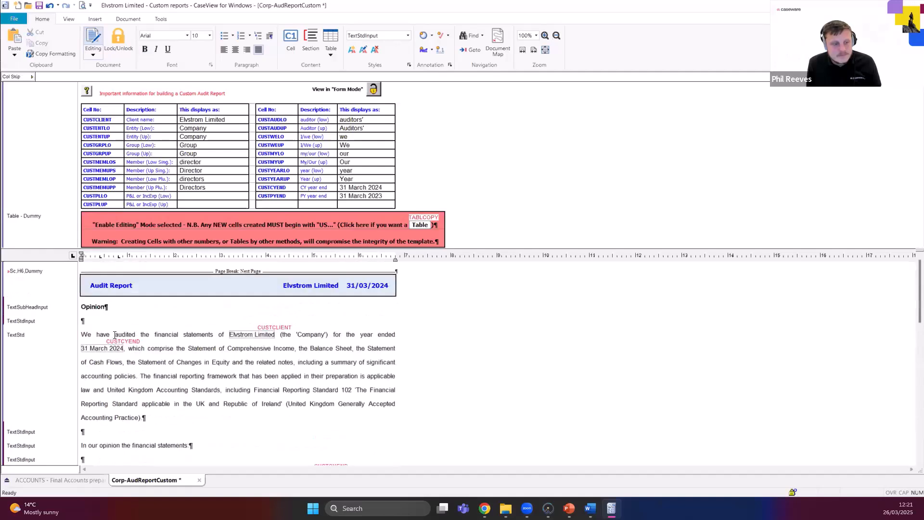
{"action": "scroll", "coordinate": [115, 339], "scroll_direction": "down", "scroll_amount": 1}
{"action": "scroll", "coordinate": [115, 339], "scroll_direction": "up", "scroll_amount": 1}
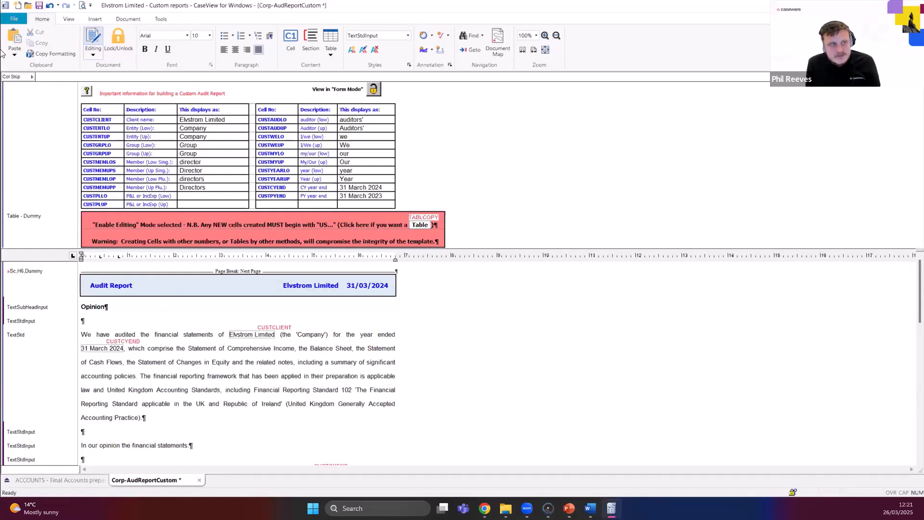
{"action": "left_click", "coordinate": [39, 5]}
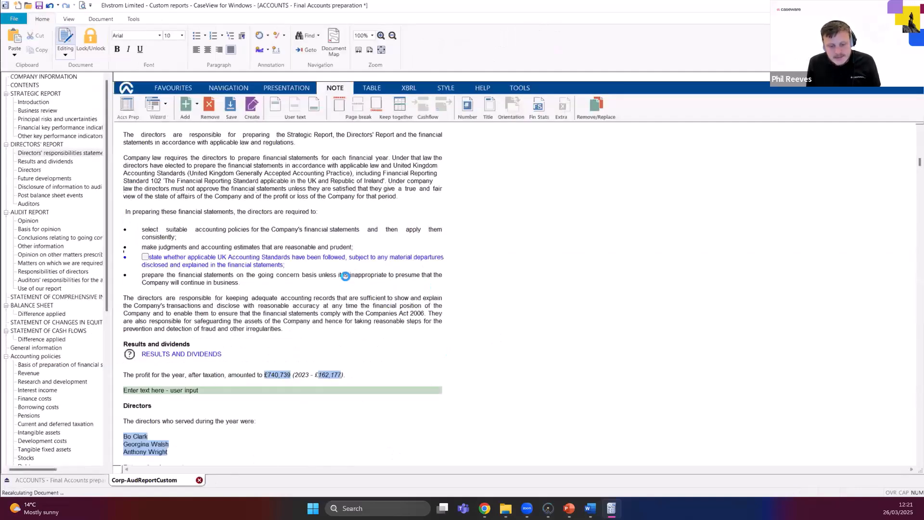
Switch to PowerPoint, present the Agenda slide from slide 8, and return to the Final Accounts document in CaseView.
{"action": "mouse_move", "coordinate": [569, 508]}
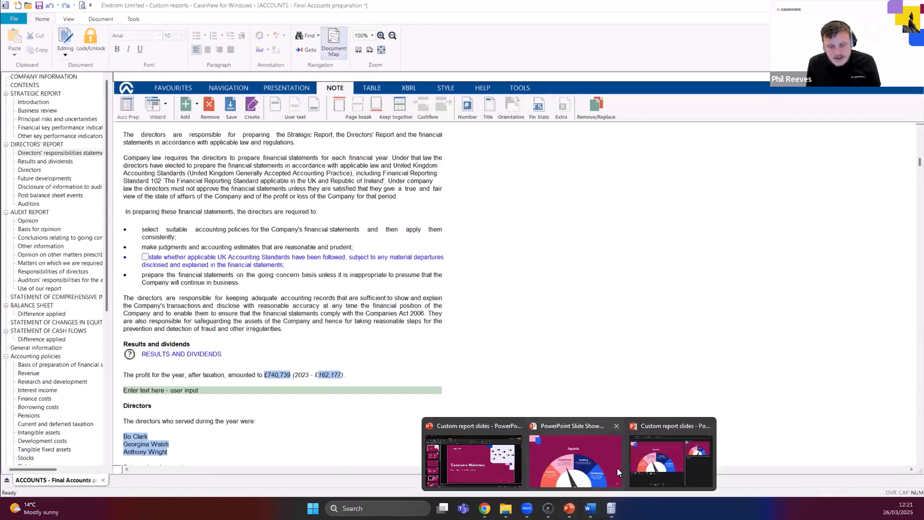
{"action": "left_click", "coordinate": [617, 468]}
{"action": "left_click", "coordinate": [441, 284]}
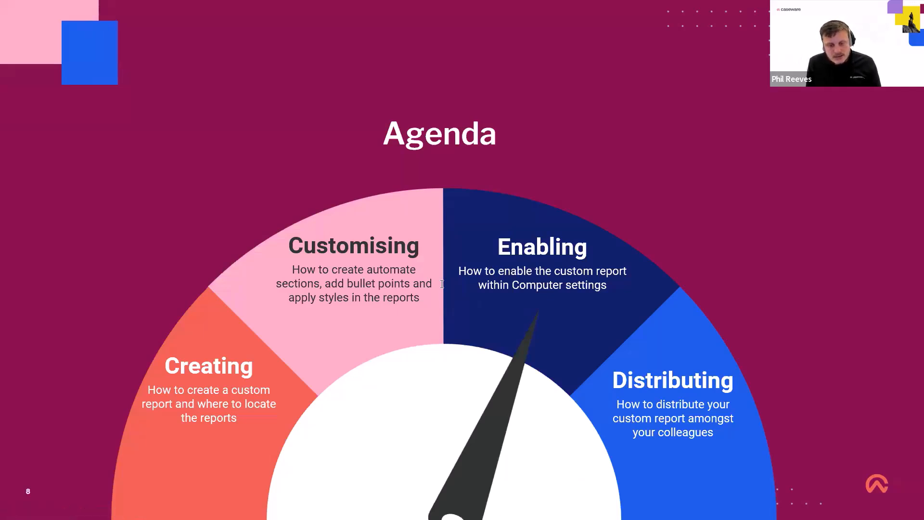
{"action": "key", "text": "Escape"}
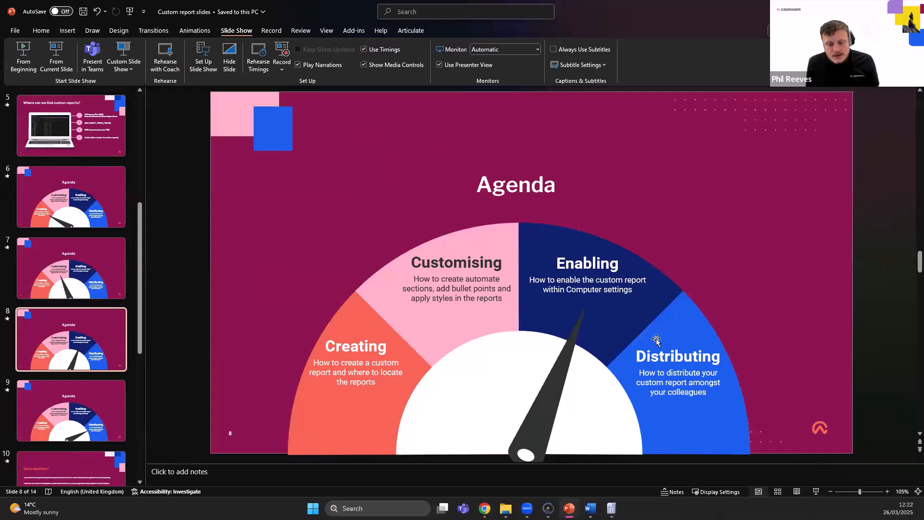
{"action": "left_click", "coordinate": [56, 65]}
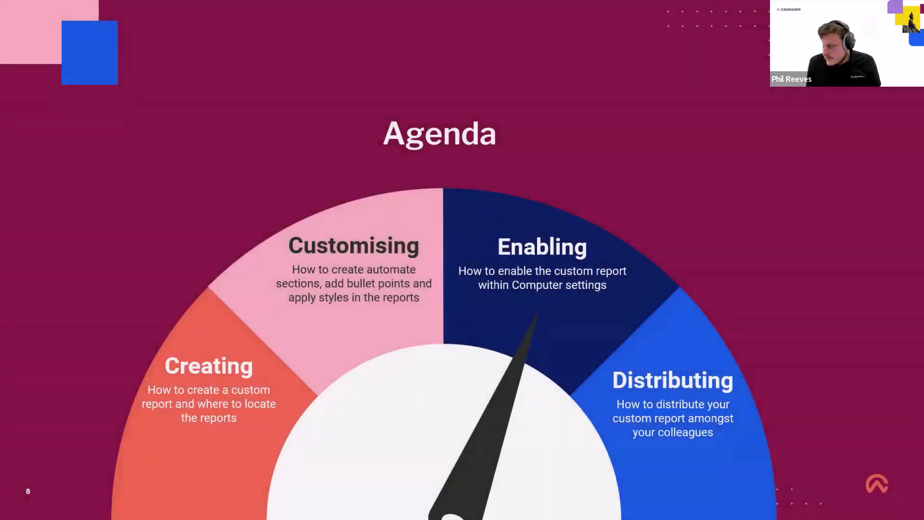
{"action": "key", "text": "alt+Tab"}
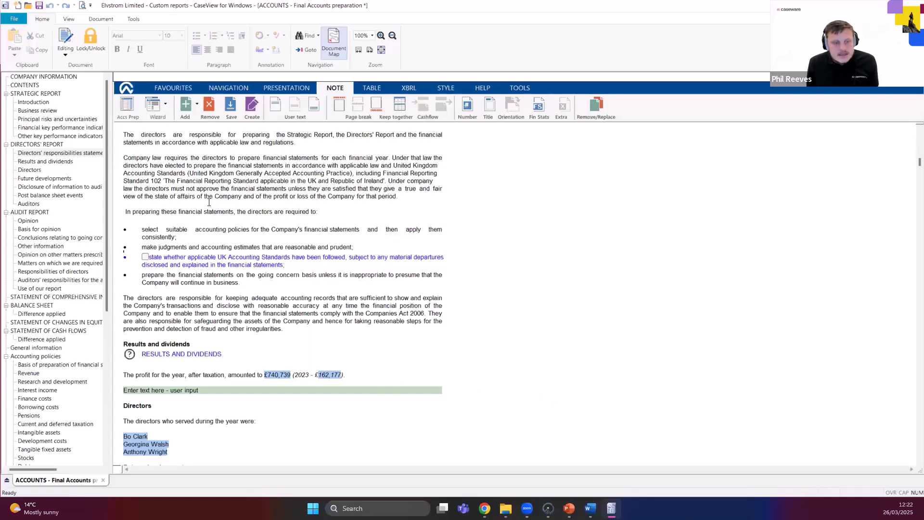
Go to the accounts' Audit Report section, switch to the Caseware Working Papers dashboard, and open the Computer settings document.
{"action": "left_click", "coordinate": [28, 212]}
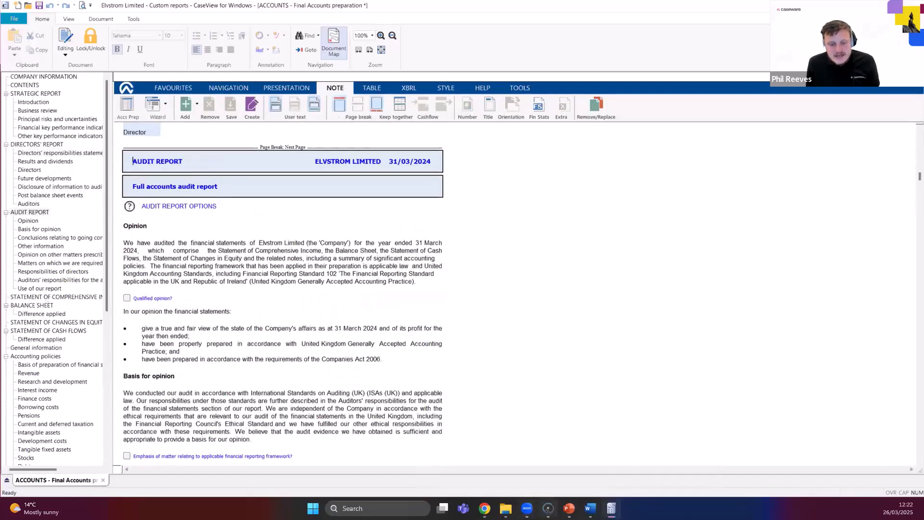
{"action": "left_click", "coordinate": [548, 508]}
{"action": "left_click", "coordinate": [712, 125]}
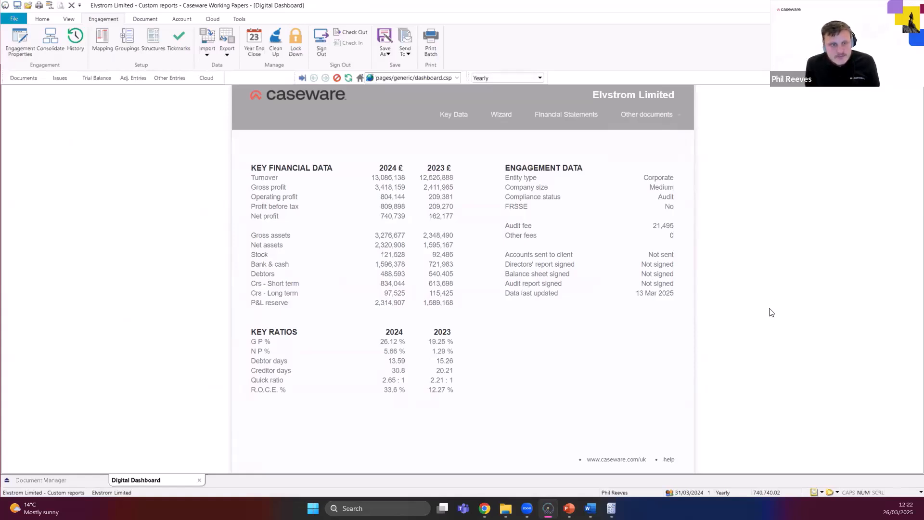
{"action": "left_click", "coordinate": [640, 115]}
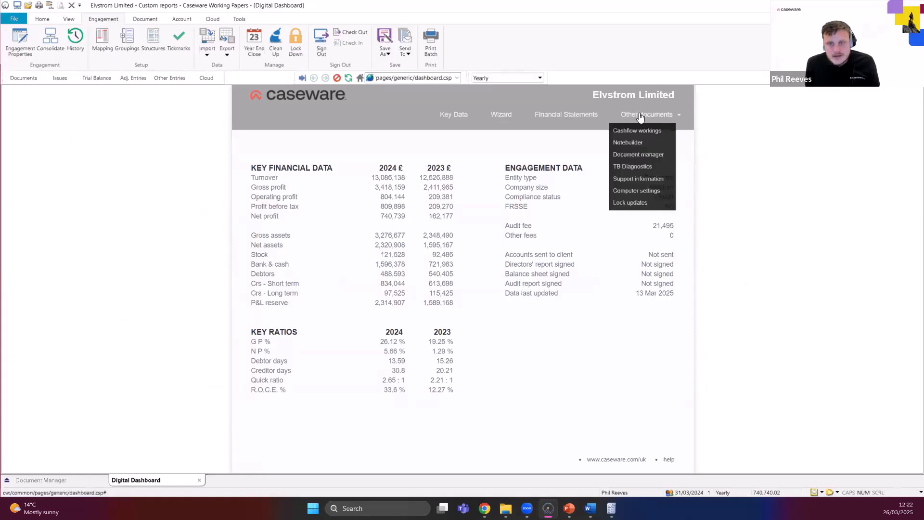
{"action": "left_click", "coordinate": [633, 193]}
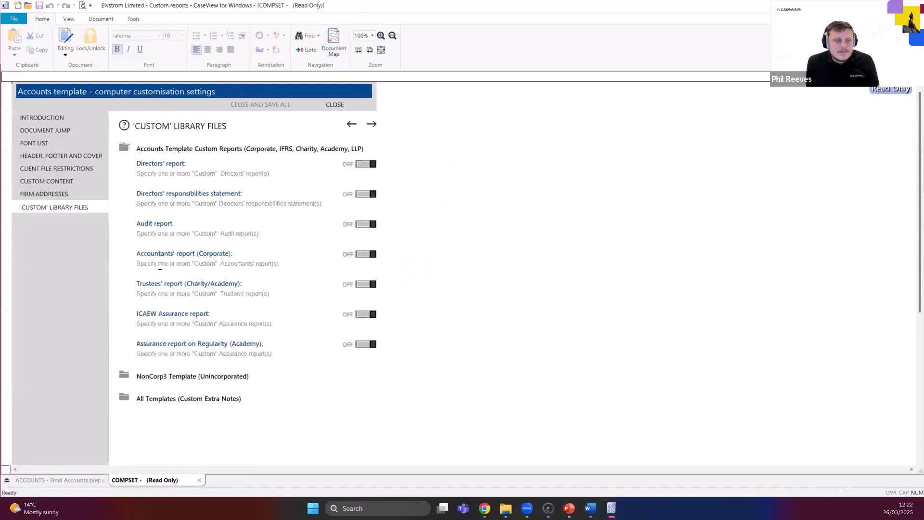
Read the Introduction page of the computer customisation settings and return to the 'Custom' Library Files page.
{"action": "left_click", "coordinate": [42, 112]}
{"action": "left_click", "coordinate": [48, 120]}
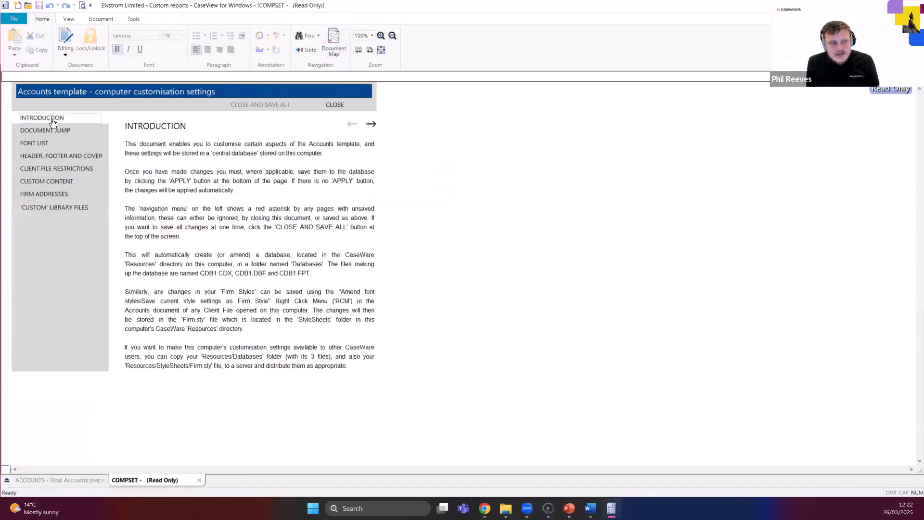
{"action": "left_click", "coordinate": [63, 210]}
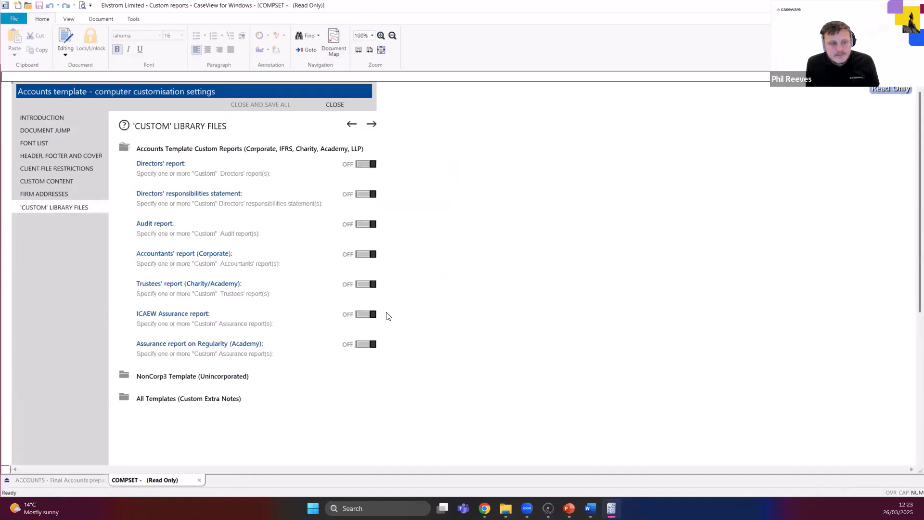
Switch on the custom Audit report option under Accounts Template Custom Reports.
{"action": "left_click_drag", "start_coordinate": [130, 223], "coordinate": [274, 235]}
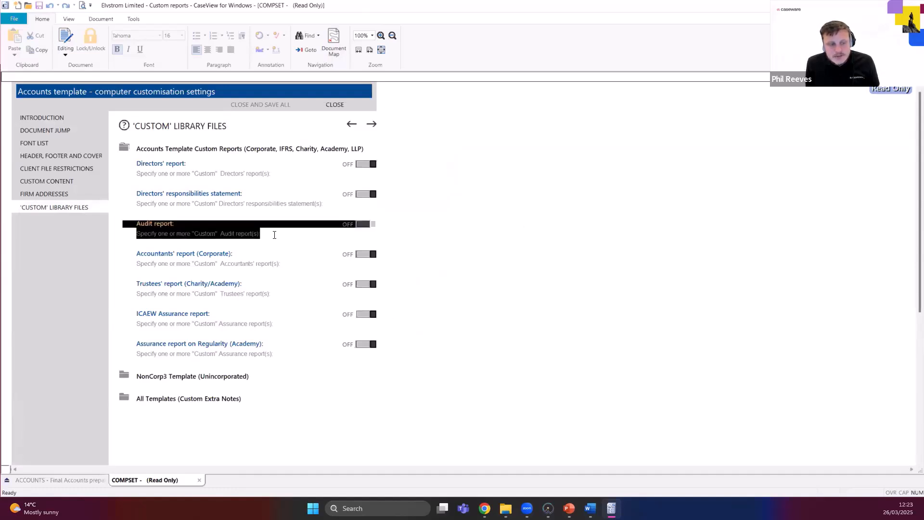
{"action": "left_click", "coordinate": [274, 233]}
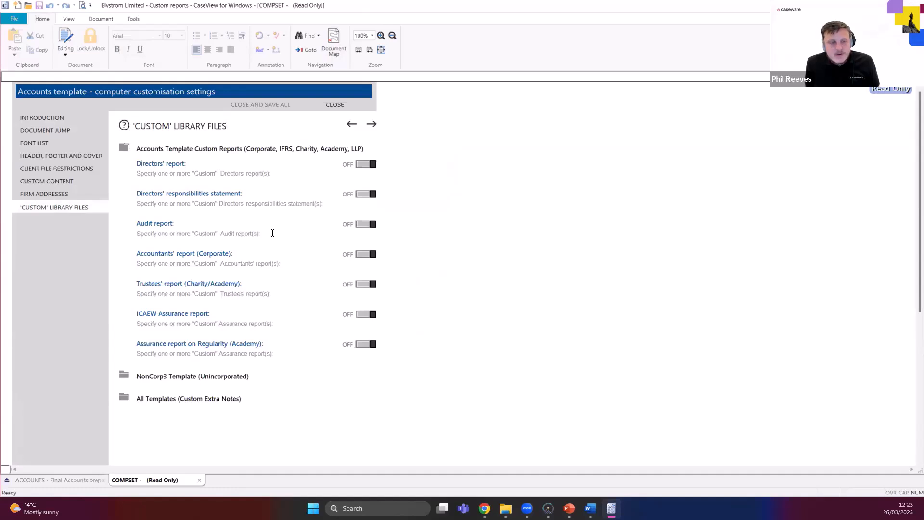
{"action": "left_click", "coordinate": [372, 224]}
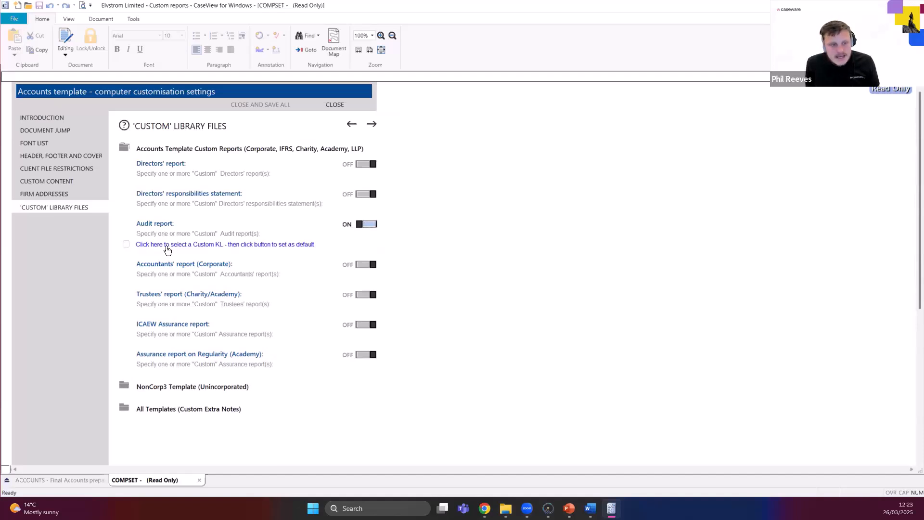
Assign Corp-AudReportCustom from Caseware's Resources\Knowledge Library\Custom folder as the custom library file for the Audit report.
{"action": "left_click", "coordinate": [232, 247]}
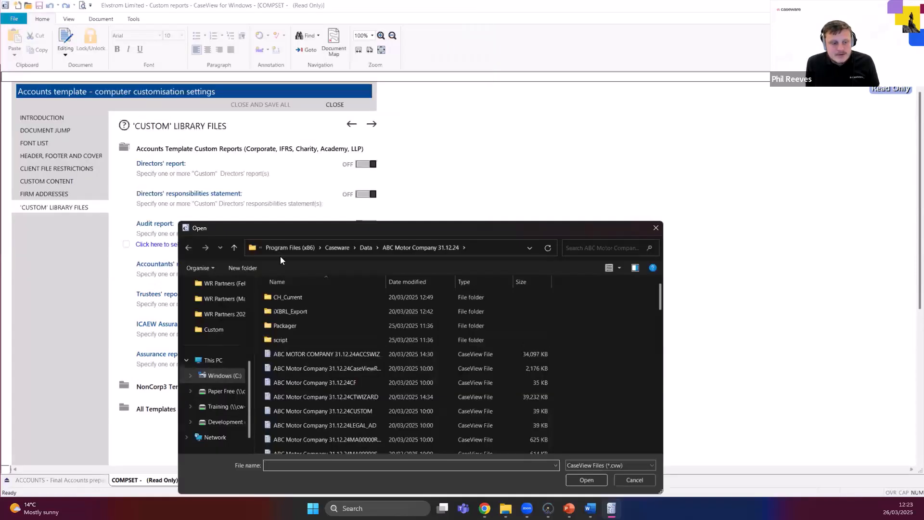
{"action": "left_click", "coordinate": [364, 245]}
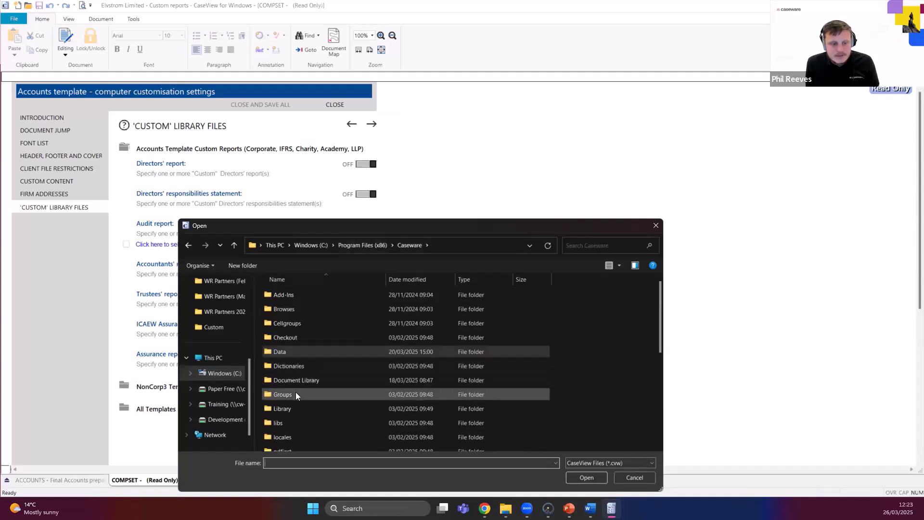
{"action": "scroll", "coordinate": [296, 393], "scroll_direction": "down", "scroll_amount": 2}
{"action": "double_click", "coordinate": [299, 401]}
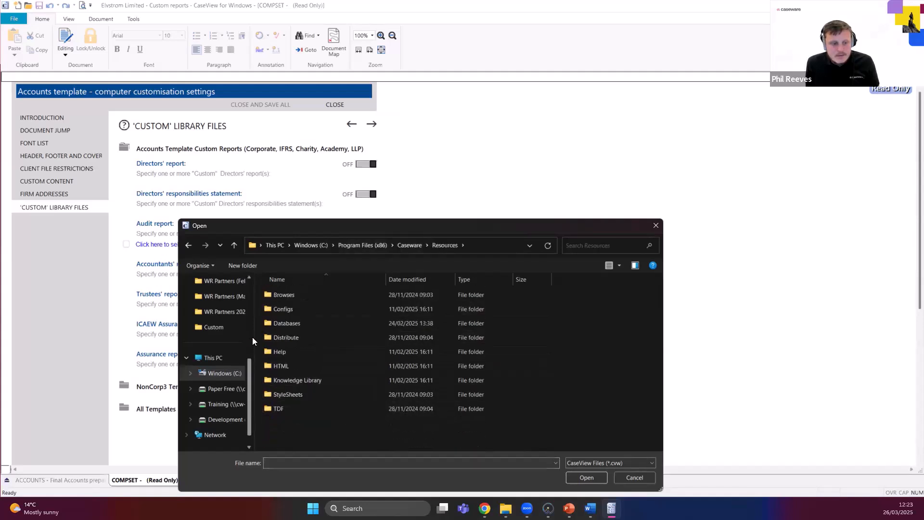
{"action": "double_click", "coordinate": [299, 380]}
{"action": "double_click", "coordinate": [292, 381]}
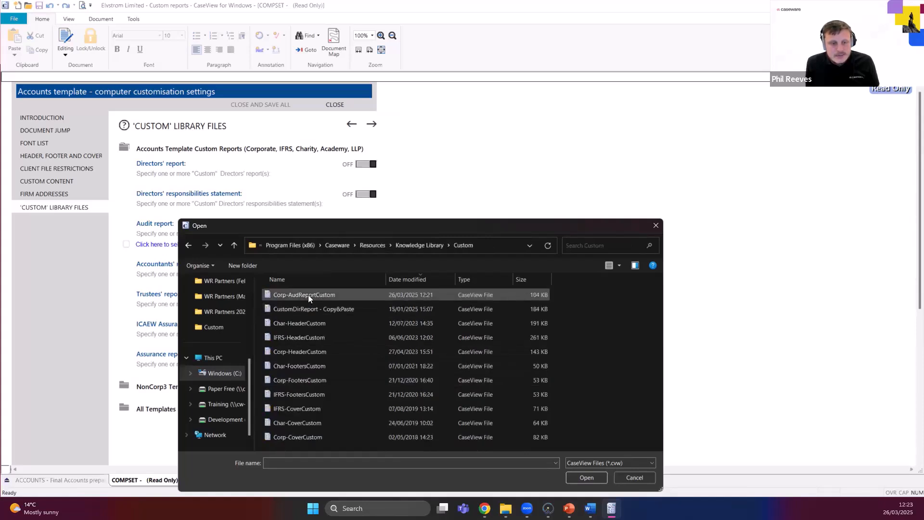
{"action": "double_click", "coordinate": [308, 295]}
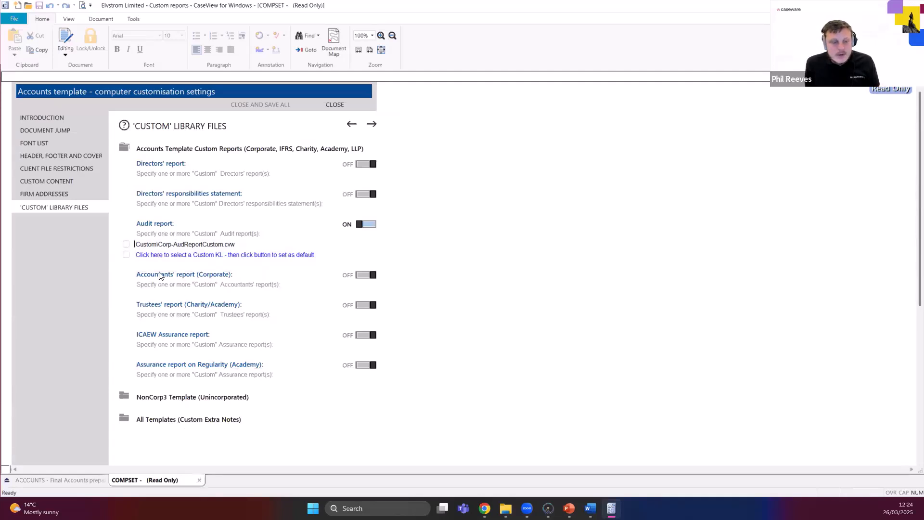
Close the computer settings and locate the Audit report row in the Full Accounts preparation table.
{"action": "left_click", "coordinate": [199, 480]}
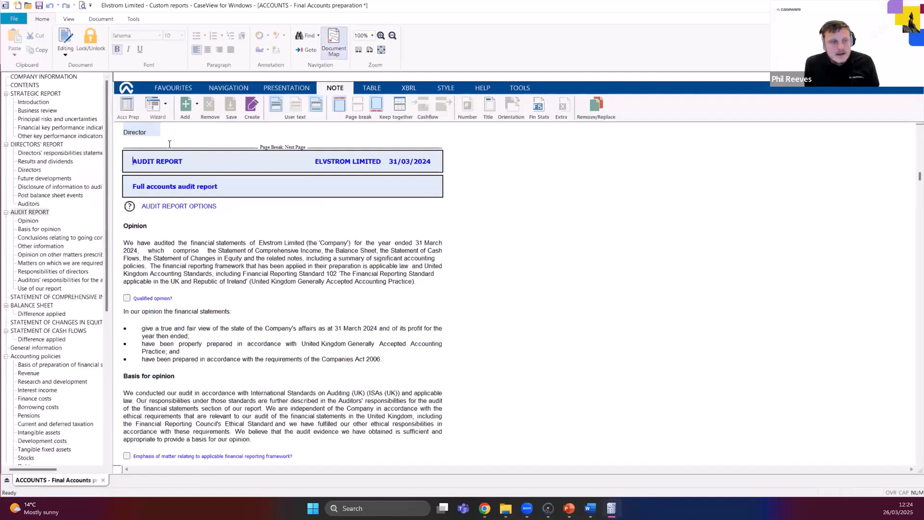
{"action": "left_click", "coordinate": [128, 104]}
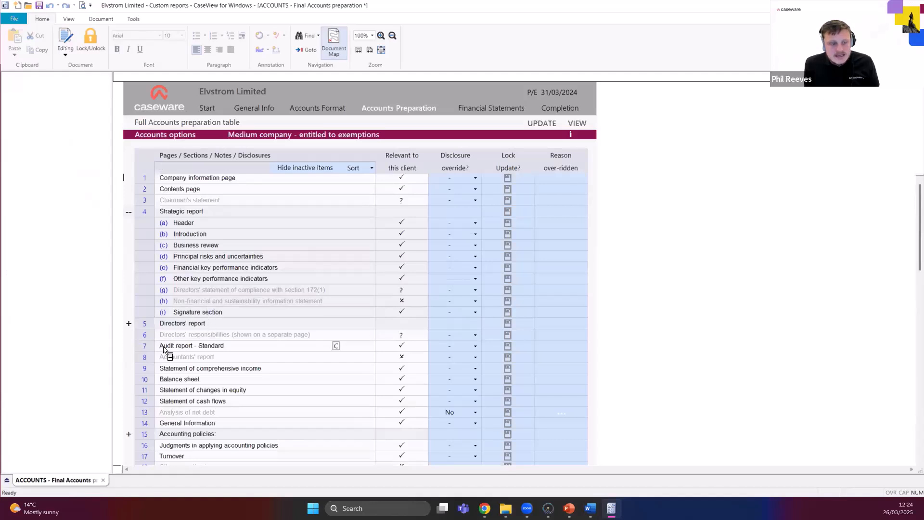
{"action": "left_click", "coordinate": [145, 346]}
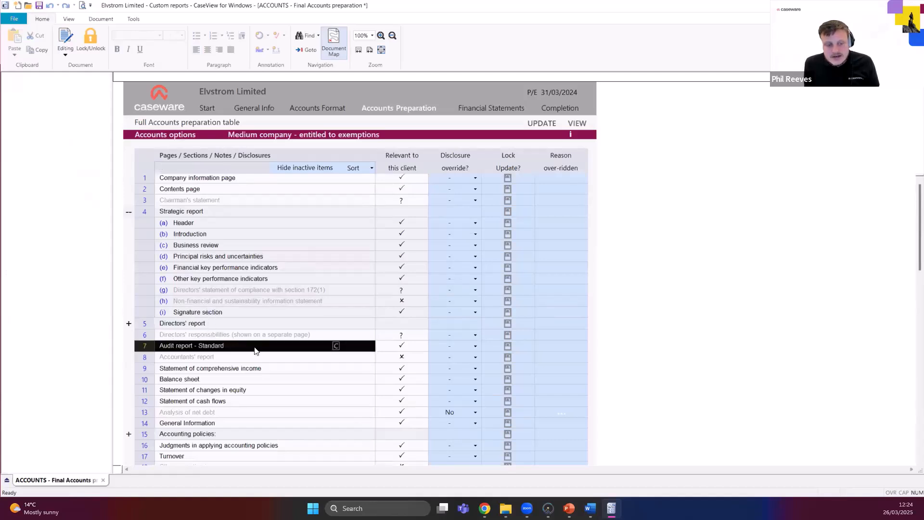
{"action": "left_click", "coordinate": [182, 349]}
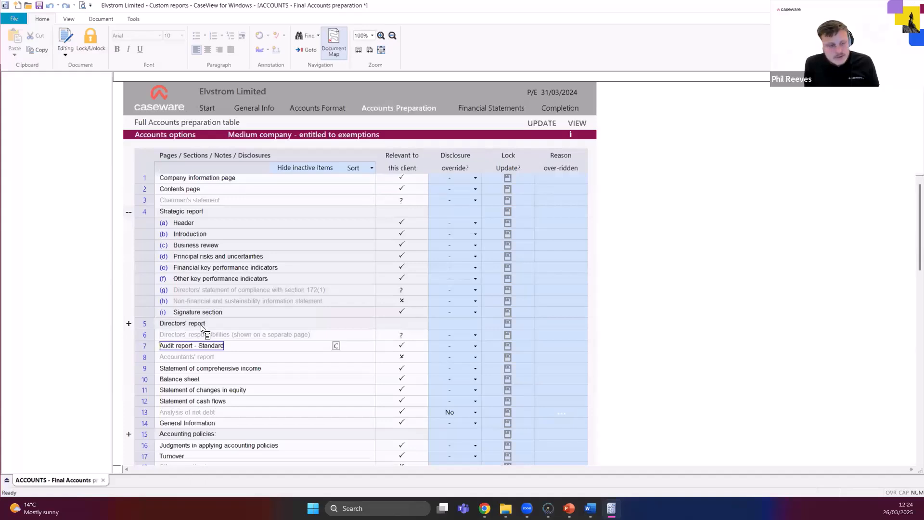
Replace the standard Audit report with Custom\Corp-AudReportCustom.cvw and update the AuditReport section from the knowledge library.
{"action": "left_click", "coordinate": [336, 346]}
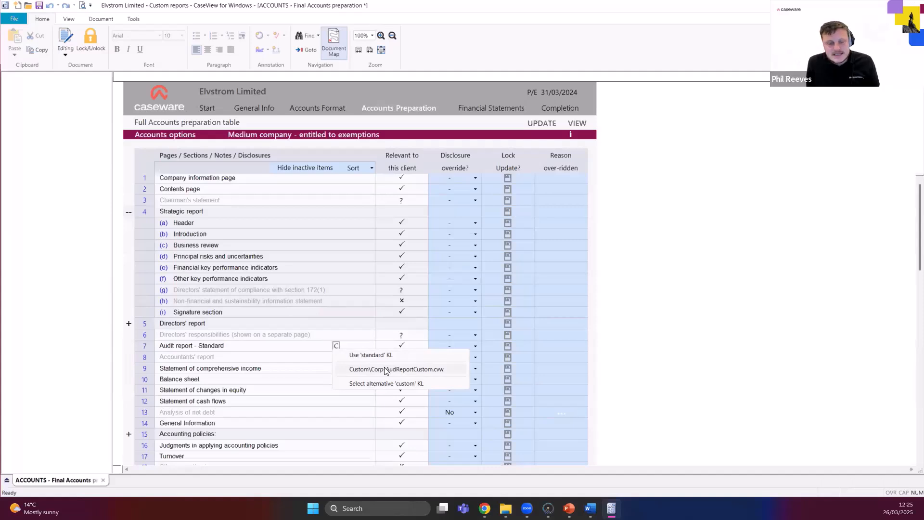
{"action": "left_click", "coordinate": [382, 369]}
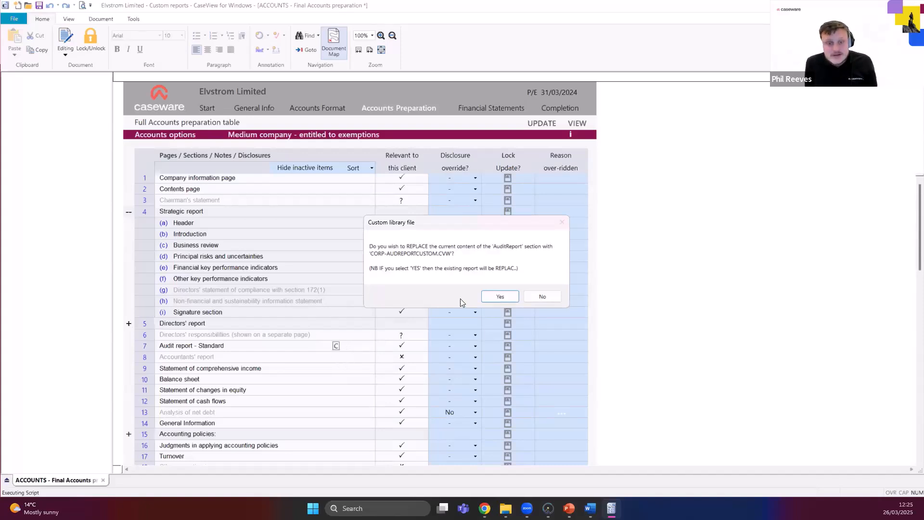
{"action": "left_click", "coordinate": [499, 296]}
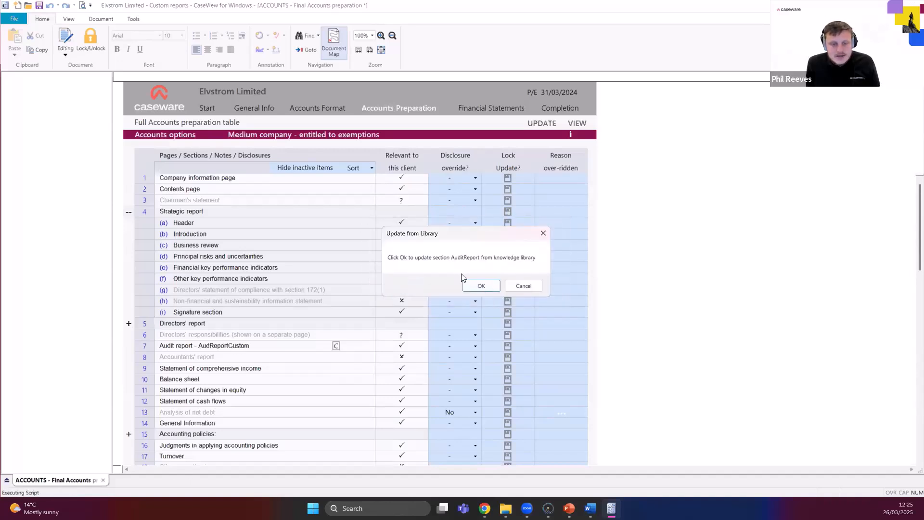
{"action": "left_click", "coordinate": [479, 284]}
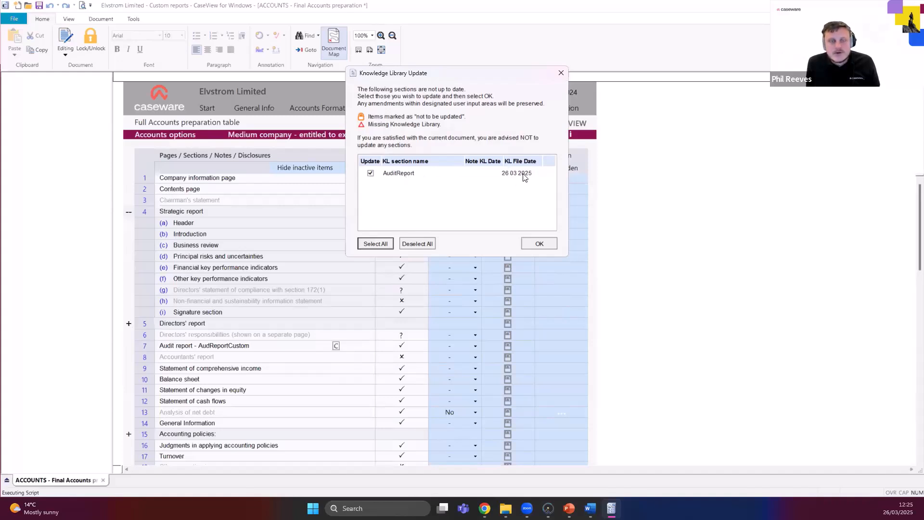
{"action": "left_click", "coordinate": [539, 243]}
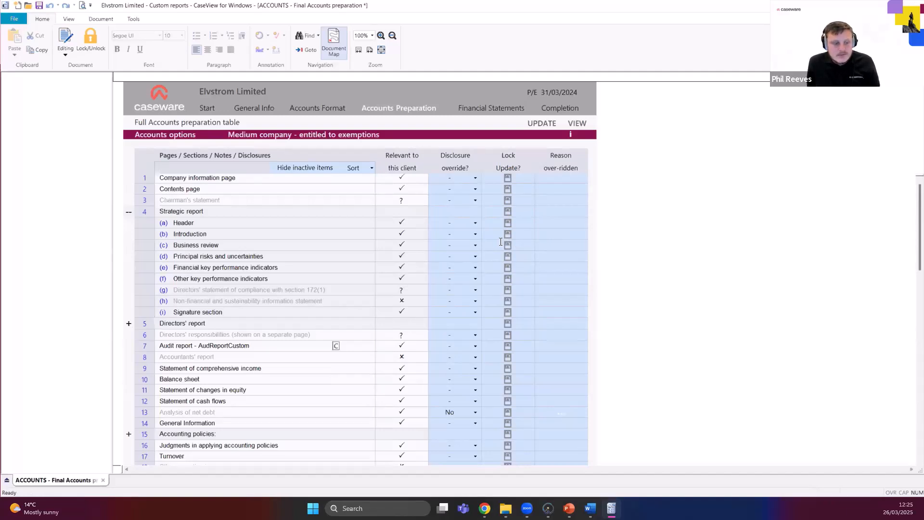
Open the custom audit report in the accounts and check its linked company name, headings and user-input areas.
{"action": "left_click", "coordinate": [214, 346]}
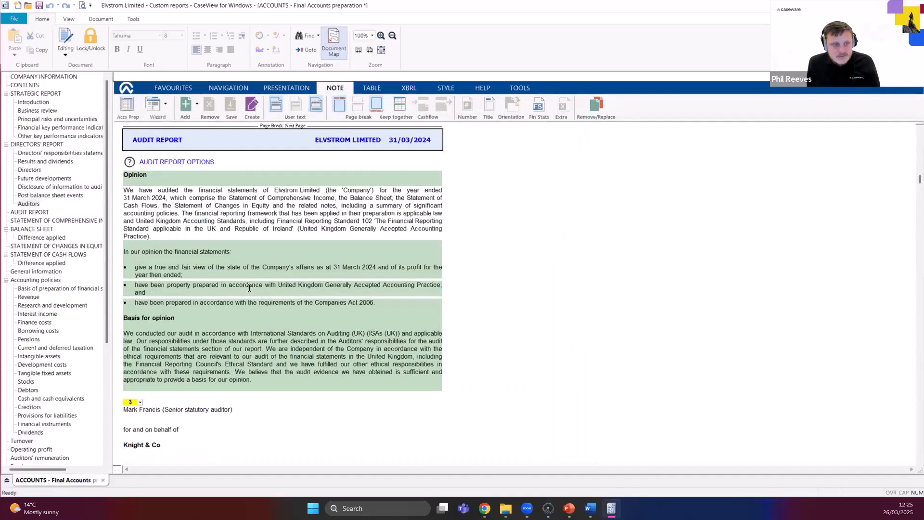
{"action": "left_click_drag", "start_coordinate": [197, 373], "coordinate": [150, 375]}
{"action": "left_click", "coordinate": [296, 245]}
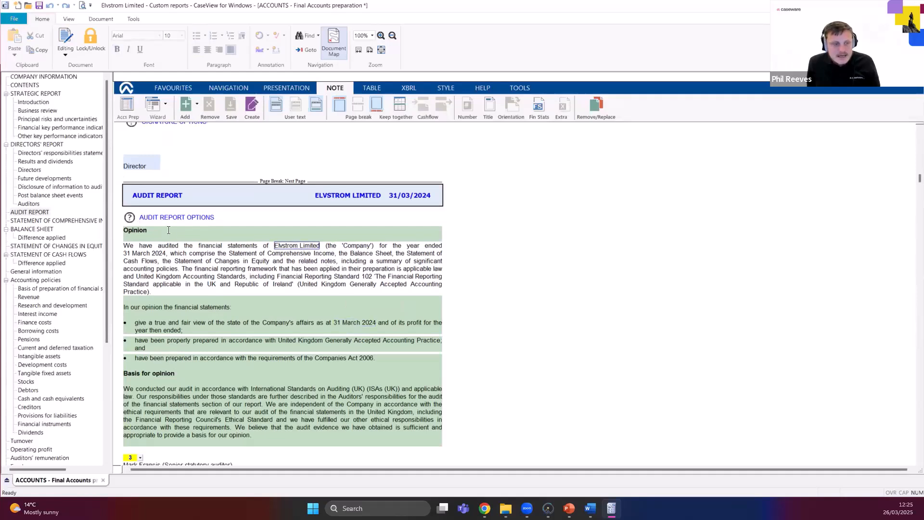
{"action": "double_click", "coordinate": [129, 231]}
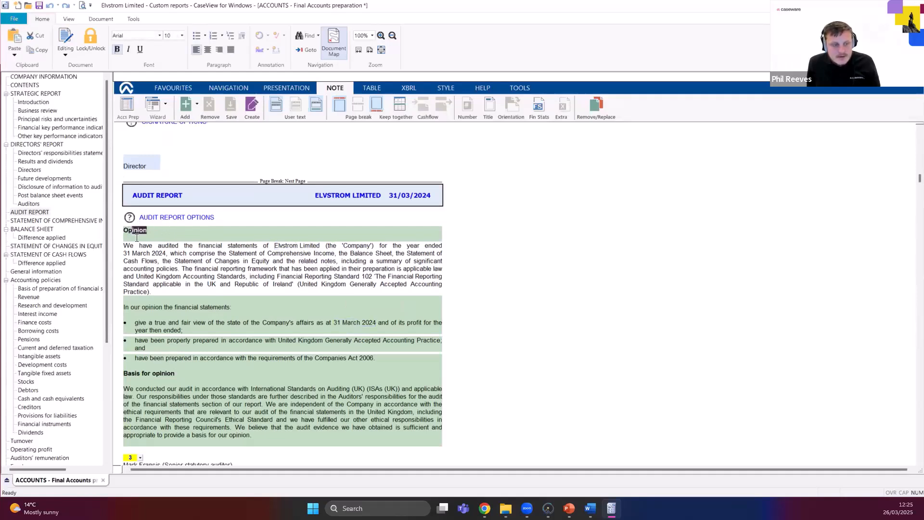
{"action": "left_click", "coordinate": [250, 315]}
Test editing by adding "aaaaaaa" after the first bullet and deleting it, and select the paragraph below the Opinion heading.
{"action": "left_click", "coordinate": [259, 331]}
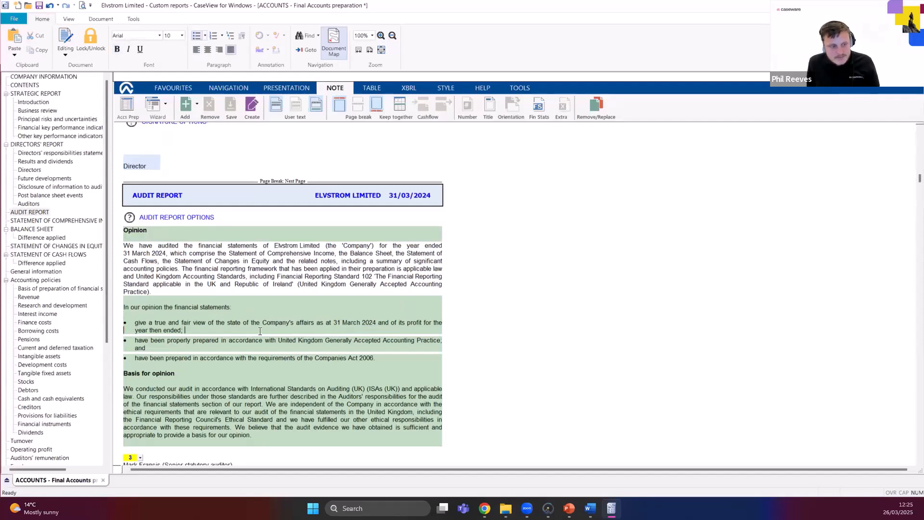
{"action": "type", "text": "aaaaaaa"}
{"action": "key", "text": "BackSpace"}
{"action": "key", "text": "BackSpace"}
{"action": "key", "text": "BackSpace"}
{"action": "key", "text": "BackSpace"}
{"action": "key", "text": "BackSpace"}
{"action": "key", "text": "BackSpace"}
{"action": "key", "text": "BackSpace"}
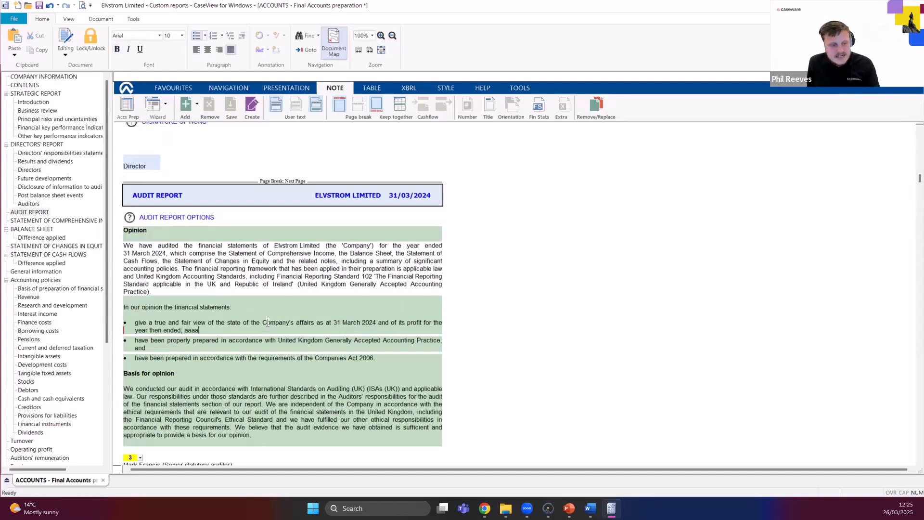
{"action": "left_click", "coordinate": [177, 284]}
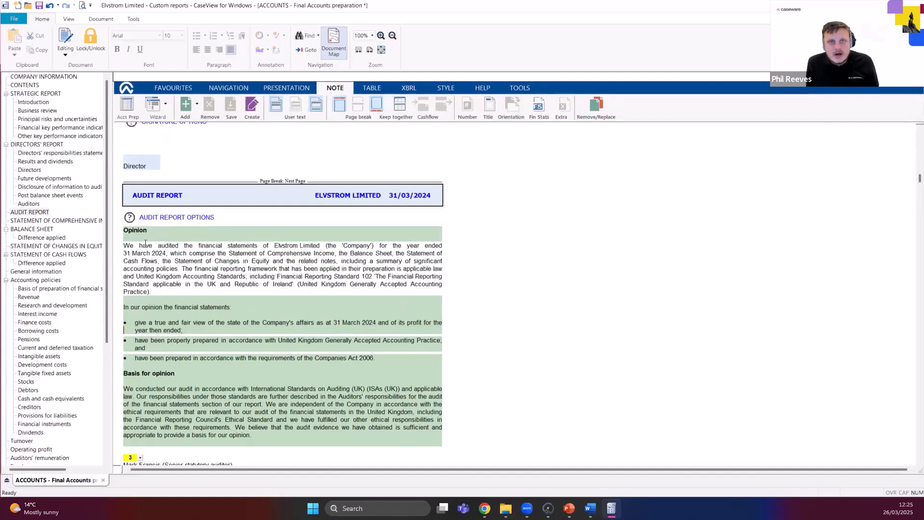
{"action": "left_click_drag", "start_coordinate": [122, 244], "coordinate": [194, 294]}
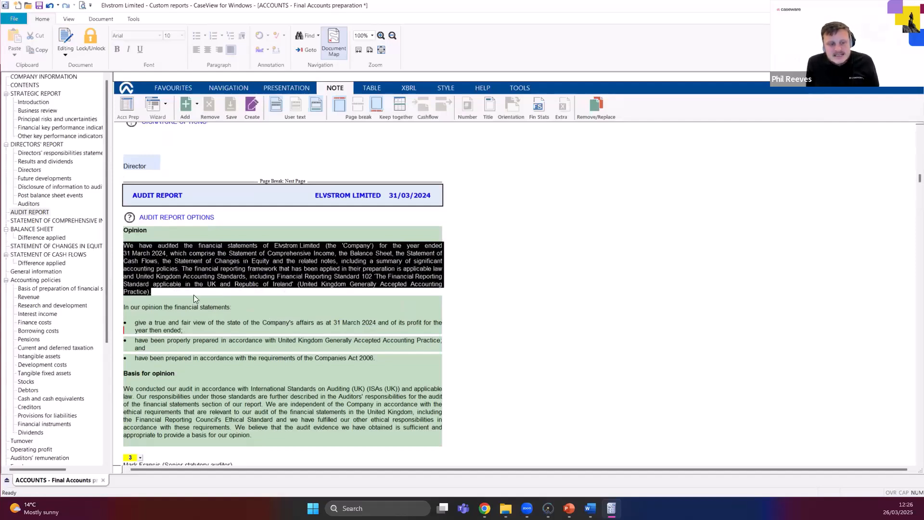
Deselect the Opinion paragraph, check the editable text under Basis for opinion and the signature lines, and return to the slide show.
{"action": "left_click", "coordinate": [194, 294]}
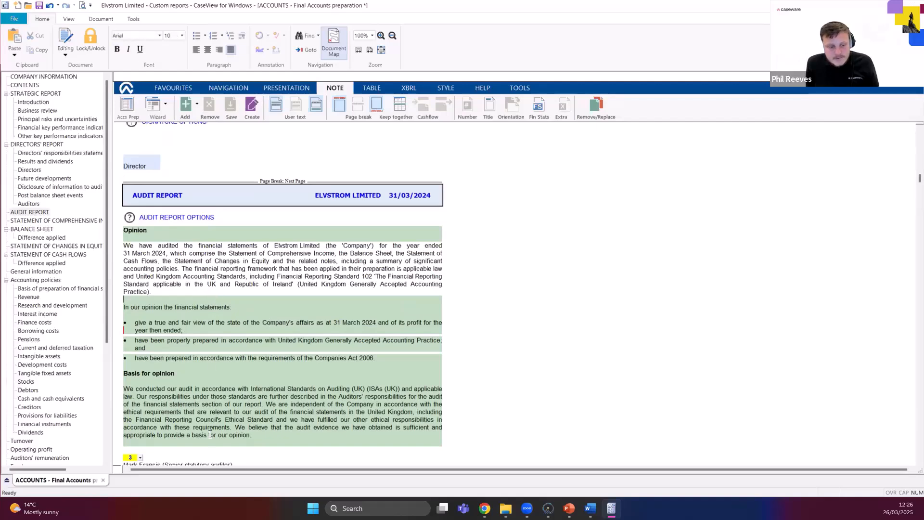
{"action": "left_click", "coordinate": [174, 441]}
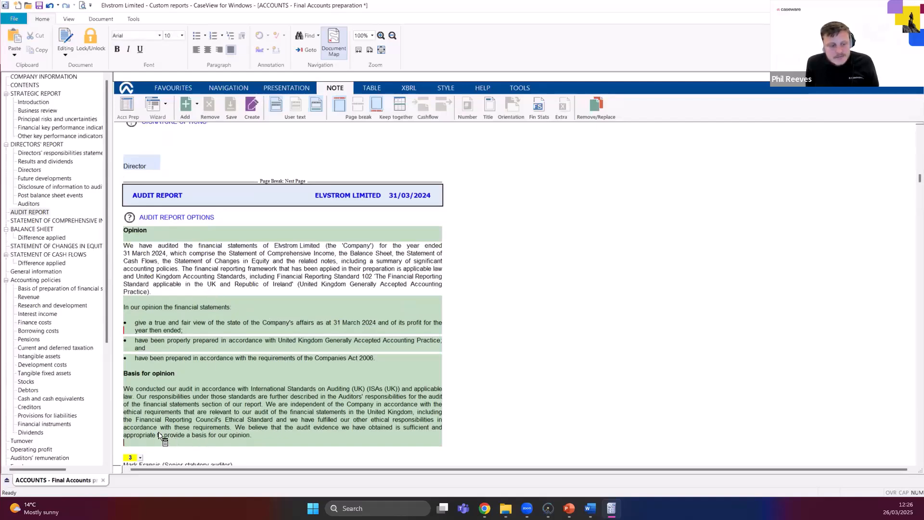
{"action": "scroll", "coordinate": [161, 437], "scroll_direction": "down", "scroll_amount": 1}
{"action": "scroll", "coordinate": [154, 407], "scroll_direction": "up", "scroll_amount": 1}
{"action": "scroll", "coordinate": [153, 407], "scroll_direction": "down", "scroll_amount": 1}
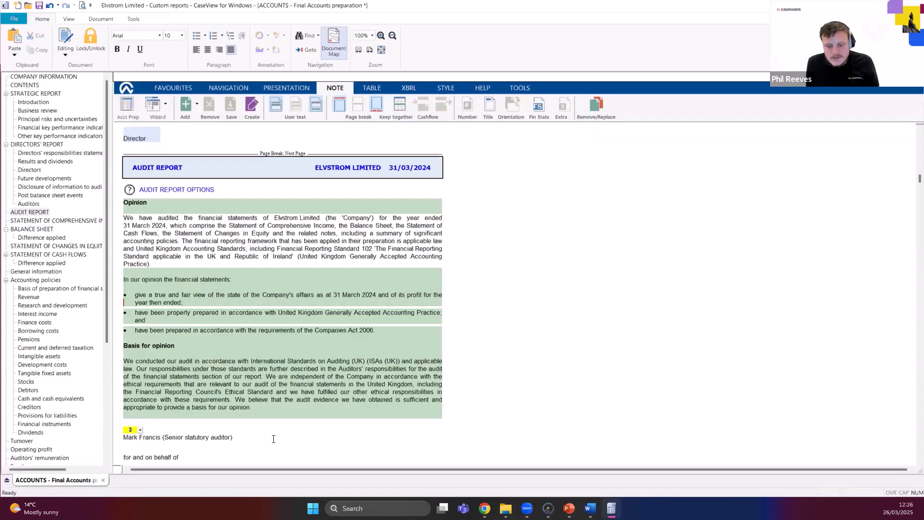
{"action": "mouse_move", "coordinate": [568, 508]}
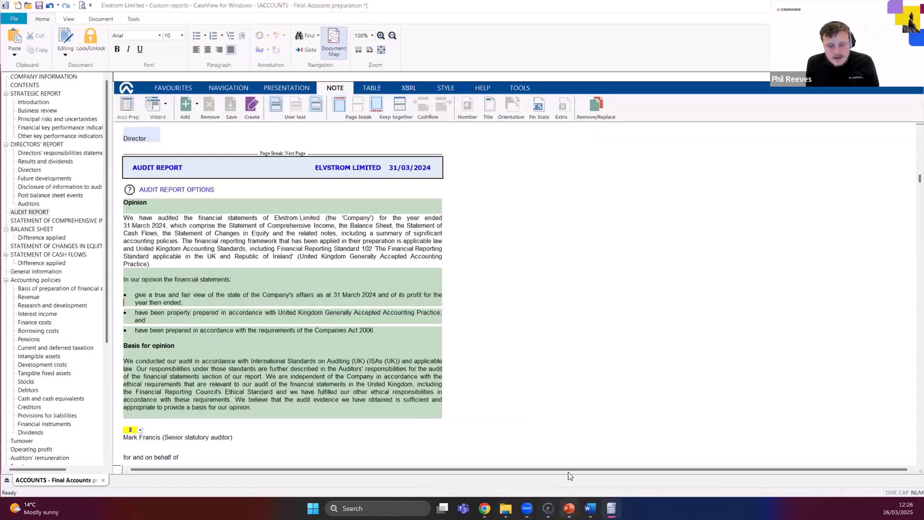
{"action": "left_click", "coordinate": [574, 459]}
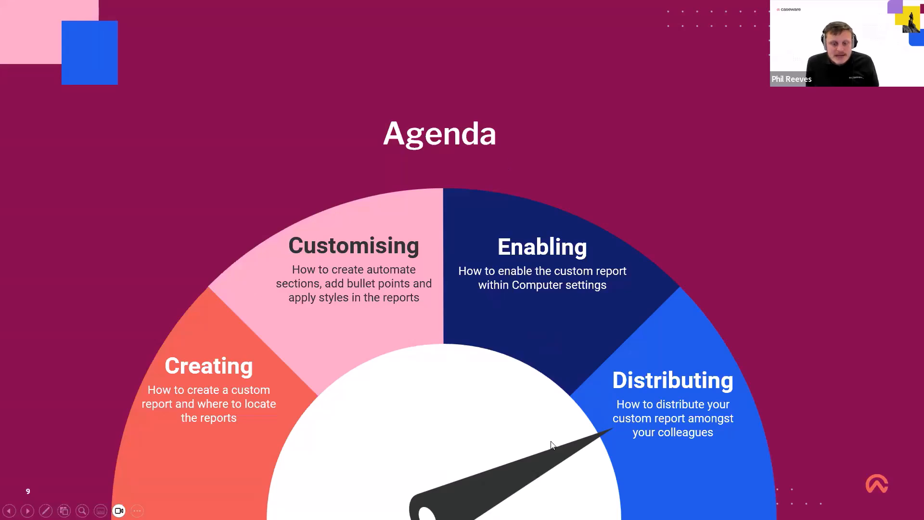
Switch to File Explorer and copy the Corp-AudReportCustom file from the Knowledge Library's Custom folder.
{"action": "key", "text": "alt+Tab"}
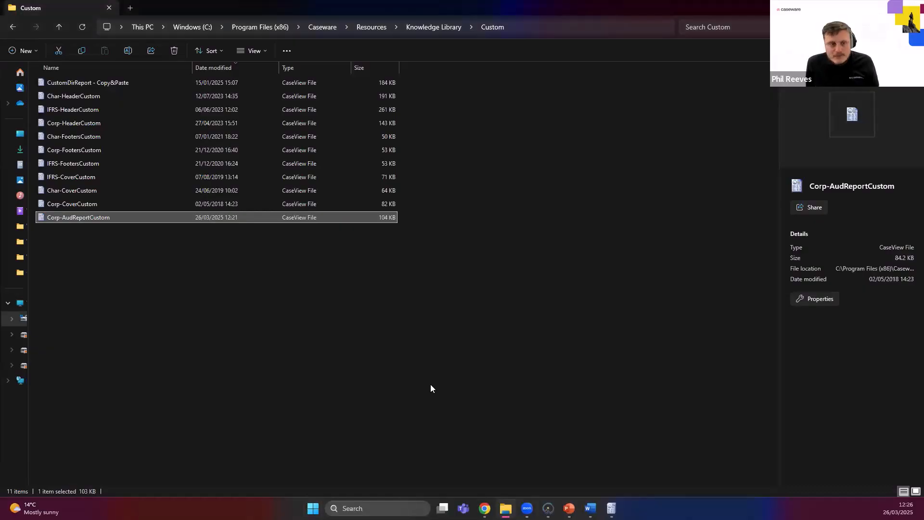
{"action": "left_click", "coordinate": [166, 342]}
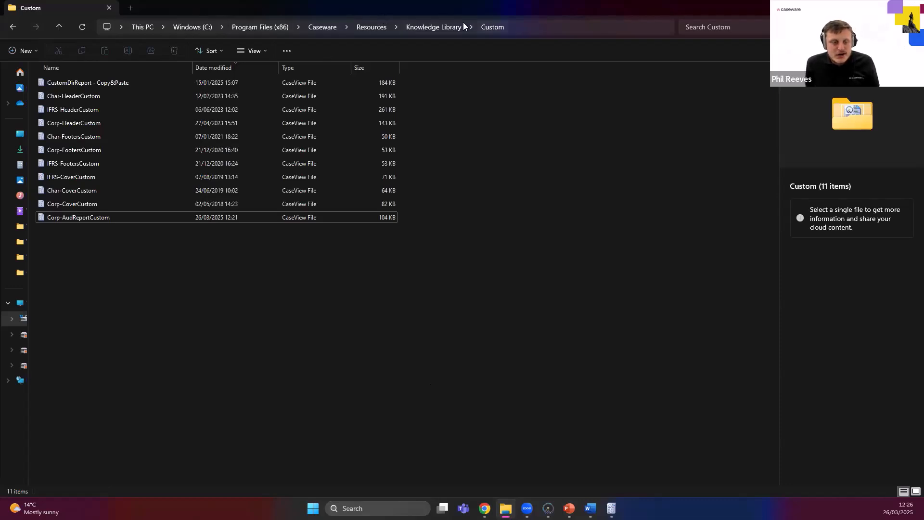
{"action": "left_click", "coordinate": [99, 218]}
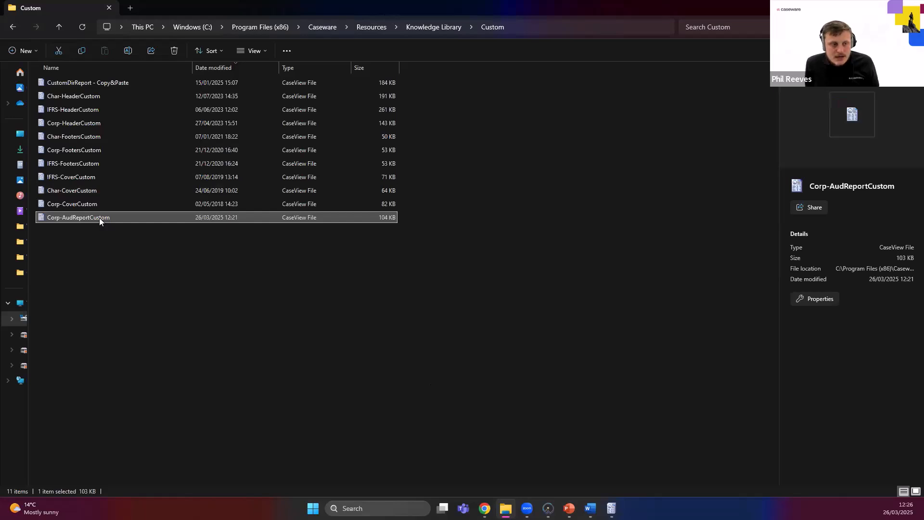
{"action": "right_click", "coordinate": [99, 218]}
{"action": "left_click", "coordinate": [131, 229]}
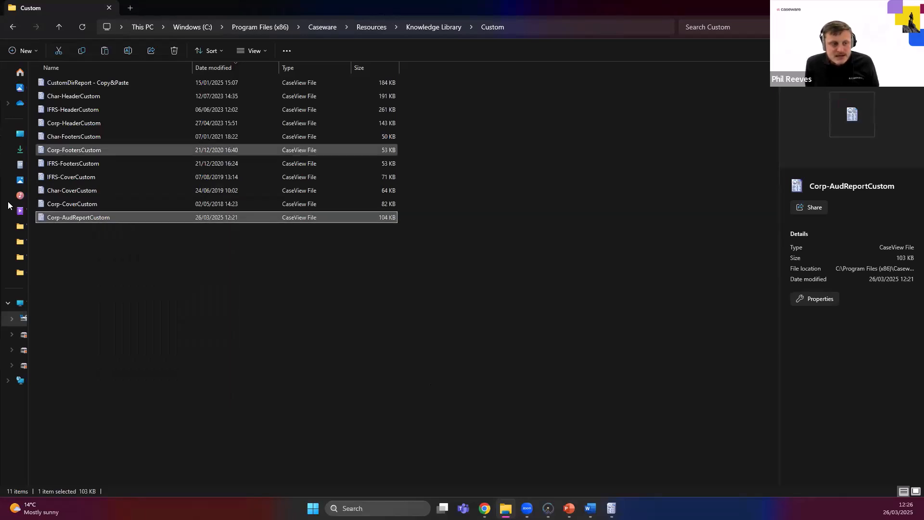
{"action": "left_click_drag", "start_coordinate": [7, 202], "coordinate": [10, 240]}
{"action": "left_click", "coordinate": [159, 241]}
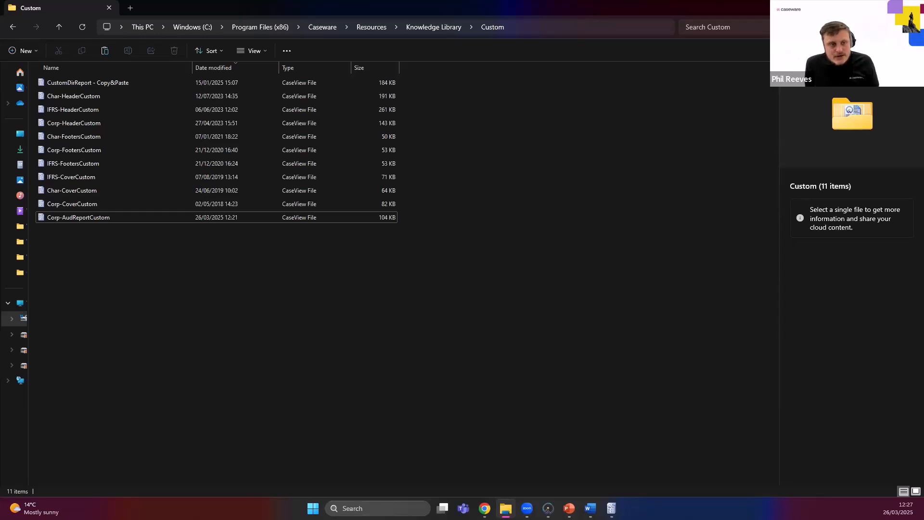
Open a File Explorer window from the final accounts and move it to the other display.
{"action": "key", "text": "alt+Tab"}
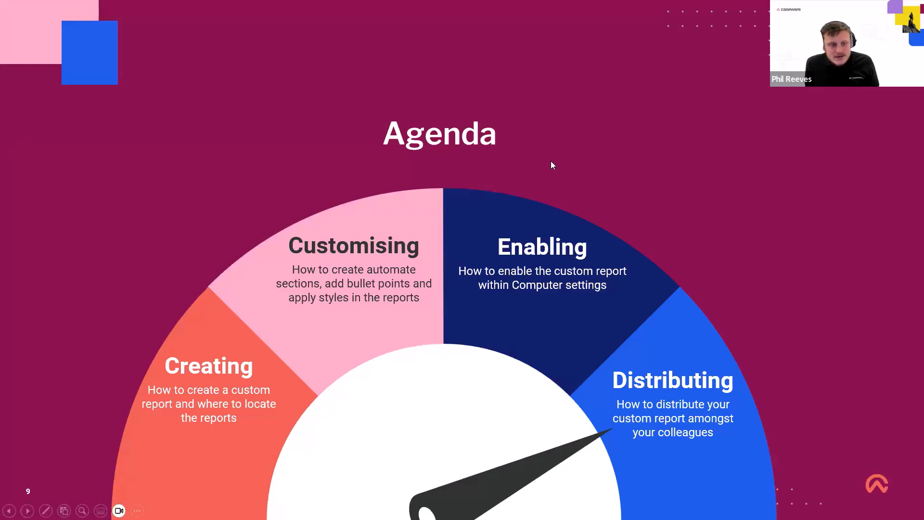
{"action": "left_click", "coordinate": [553, 160]}
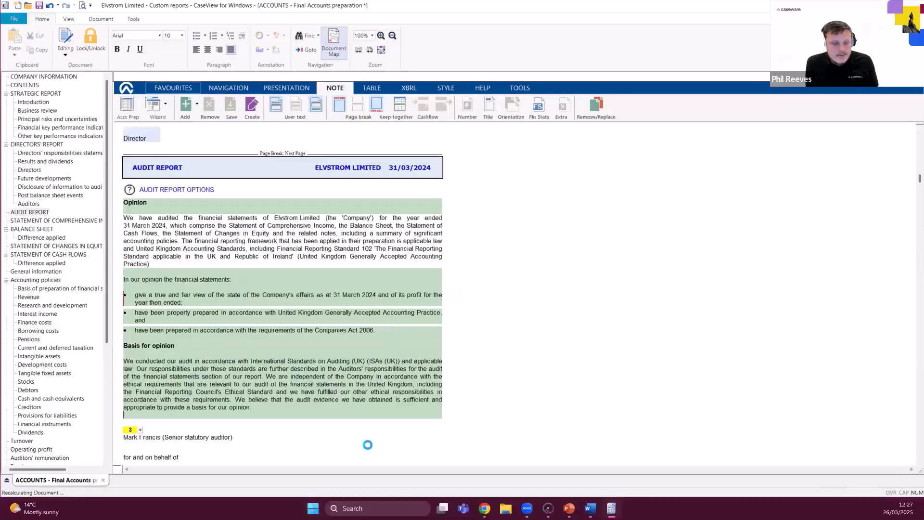
{"action": "left_click", "coordinate": [505, 508]}
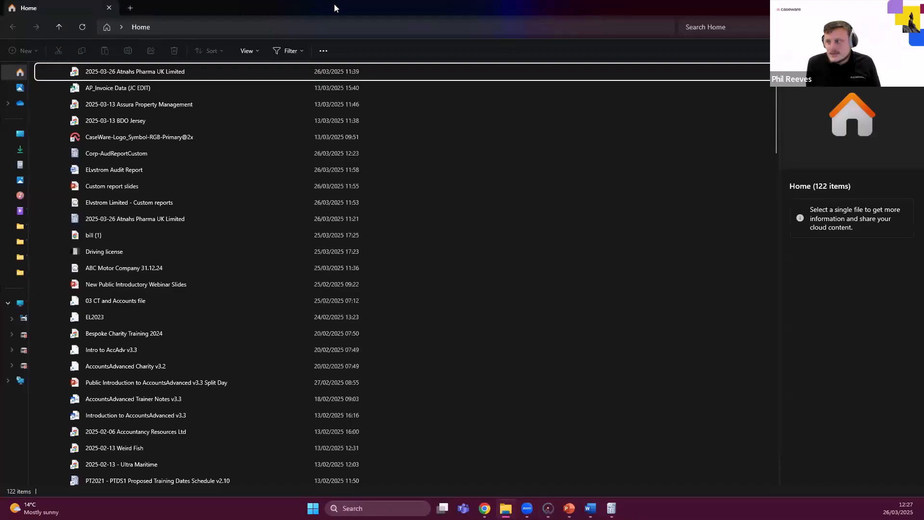
{"action": "key", "text": "super+shift+Right"}
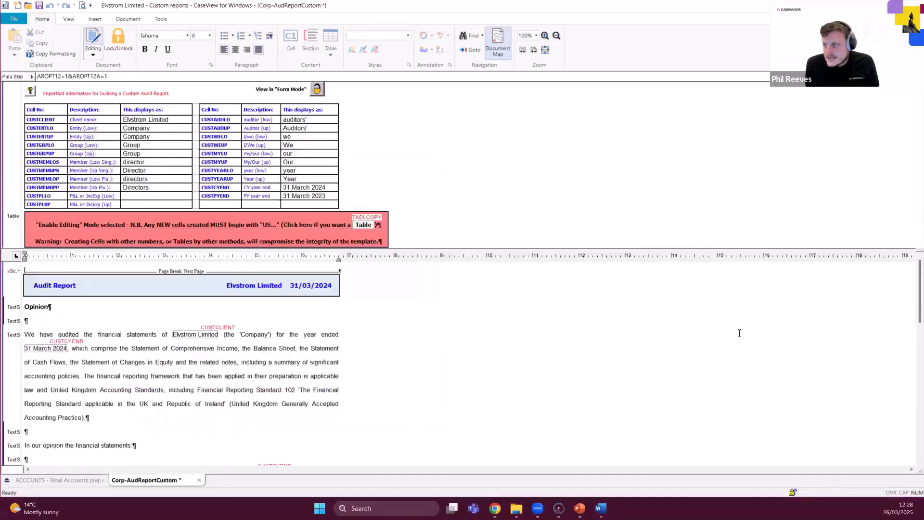
Examine the insert options for items such as a picture in Corp-AudReportCustom, and check the report's body text.
{"action": "left_click", "coordinate": [95, 20]}
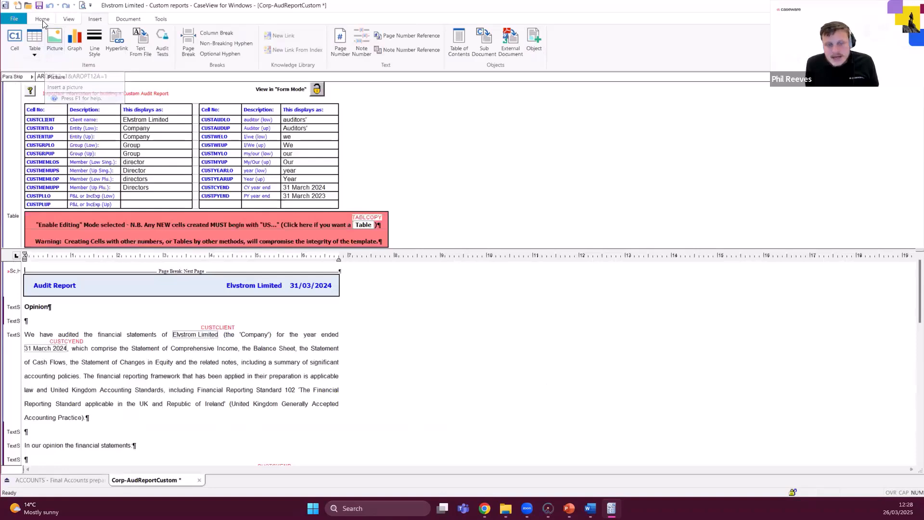
{"action": "scroll", "coordinate": [162, 390], "scroll_direction": "down", "scroll_amount": 5}
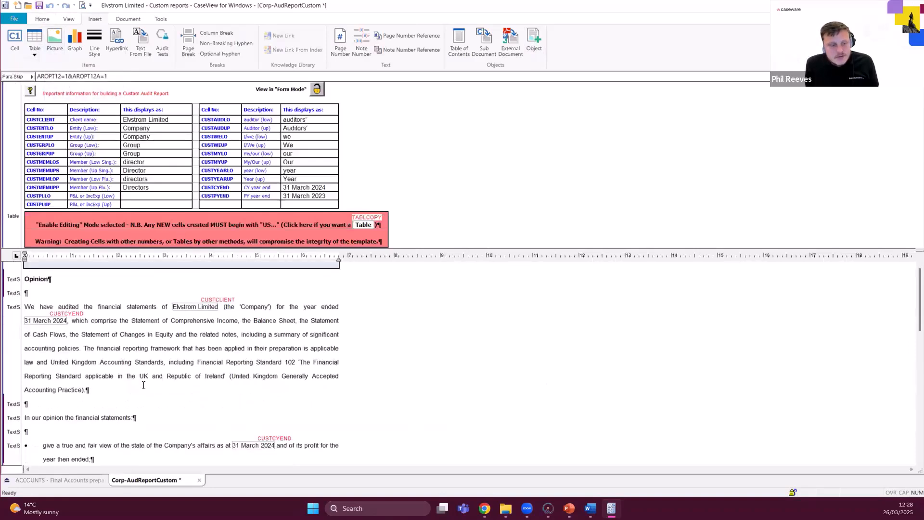
{"action": "scroll", "coordinate": [161, 391], "scroll_direction": "down", "scroll_amount": 1}
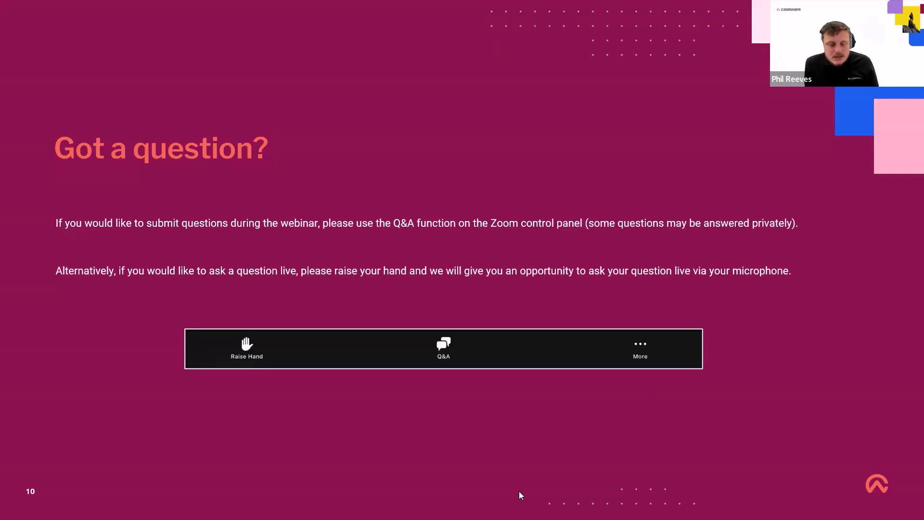
{"action": "key", "text": "alt+Tab"}
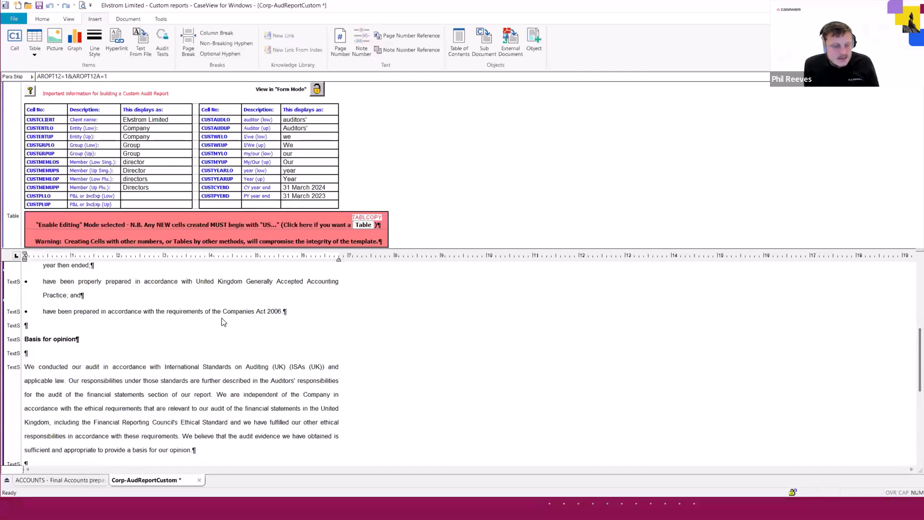
Return to the final accounts and select the Results and dividends heading in the Directors' report.
{"action": "left_click", "coordinate": [60, 480]}
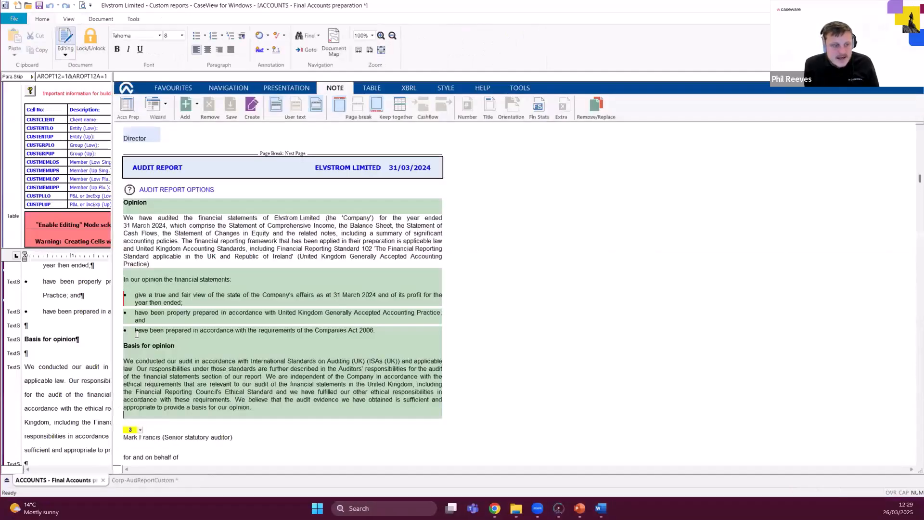
{"action": "left_click", "coordinate": [34, 170]}
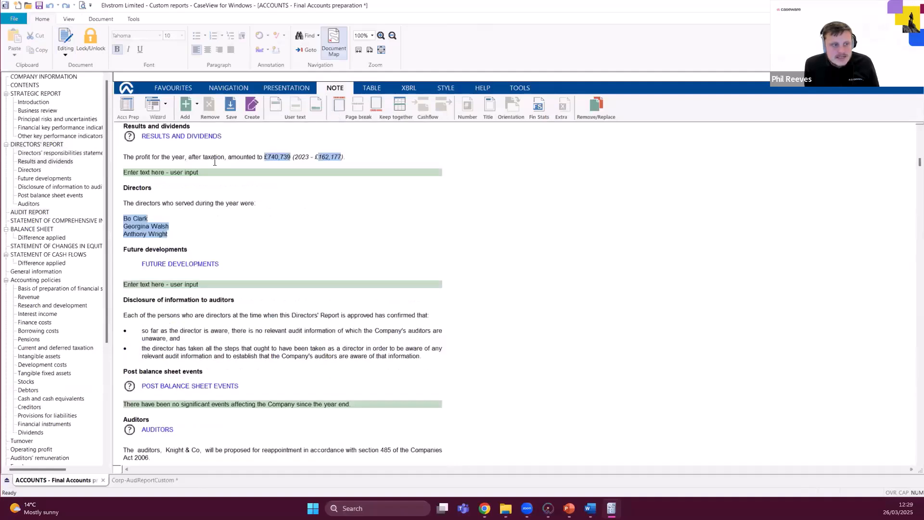
{"action": "scroll", "coordinate": [227, 233], "scroll_direction": "up", "scroll_amount": 2}
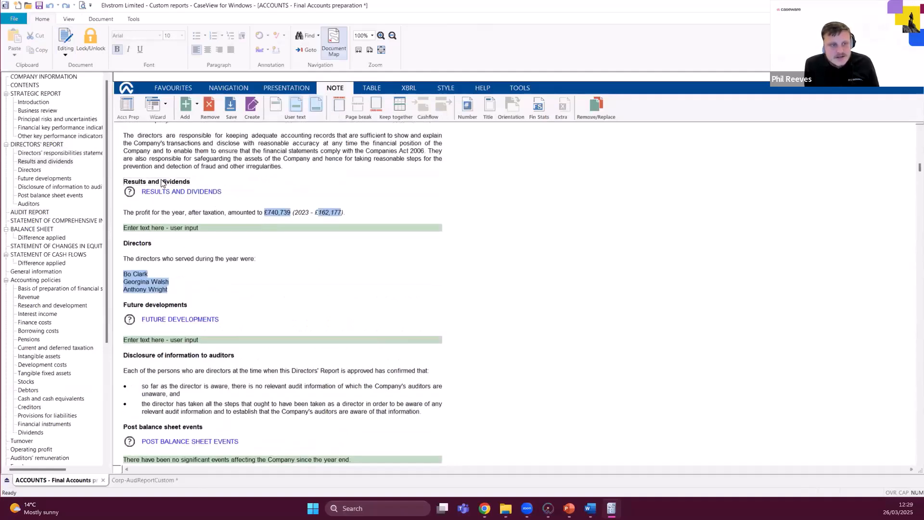
{"action": "left_click", "coordinate": [161, 183]}
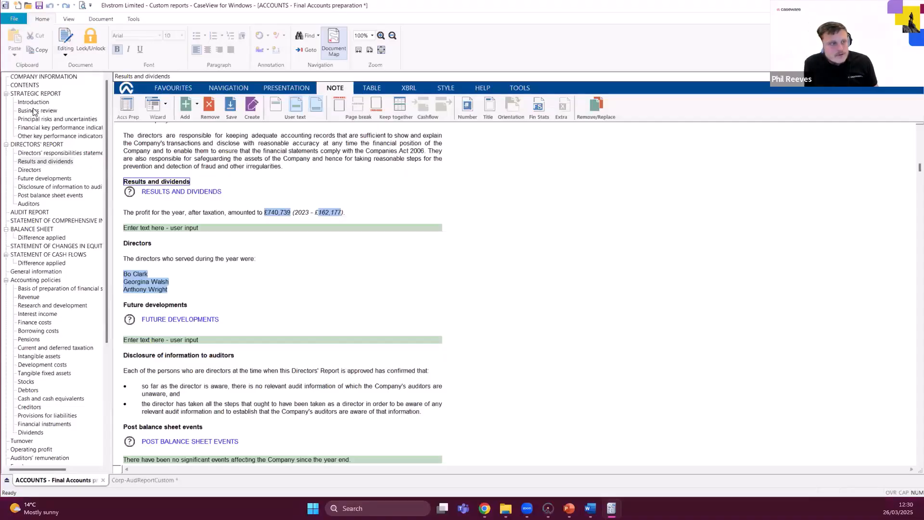
Save the Business review section of the Strategic report as a custom note with the filename "Business review".
{"action": "left_click", "coordinate": [34, 110]}
{"action": "scroll", "coordinate": [179, 205], "scroll_direction": "up", "scroll_amount": 2}
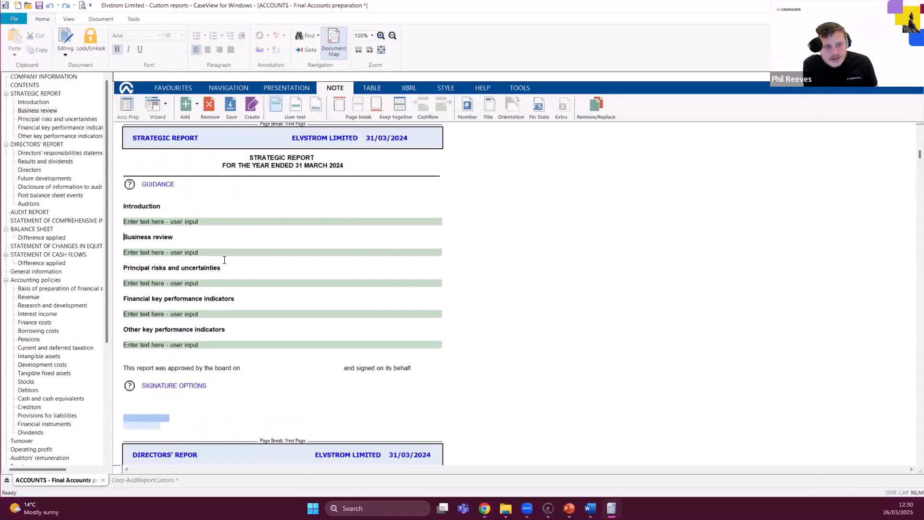
{"action": "left_click", "coordinate": [194, 235]}
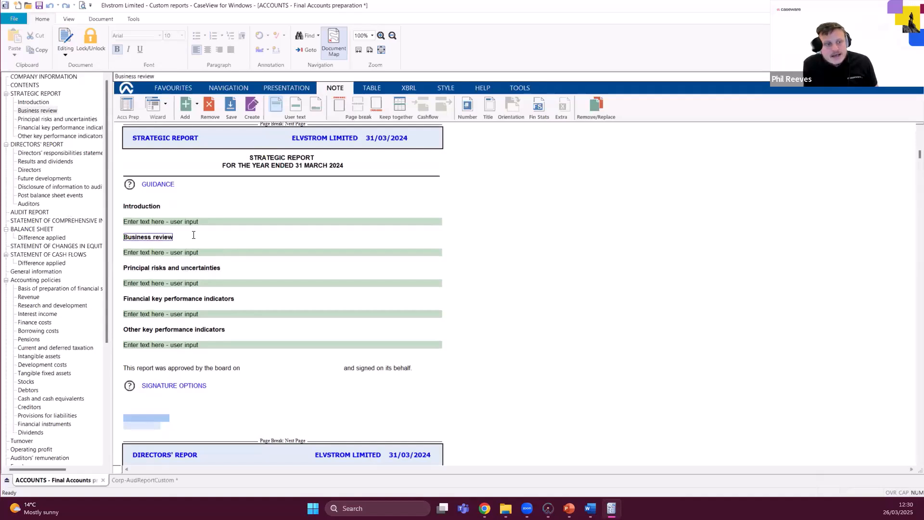
{"action": "left_click", "coordinate": [230, 106]}
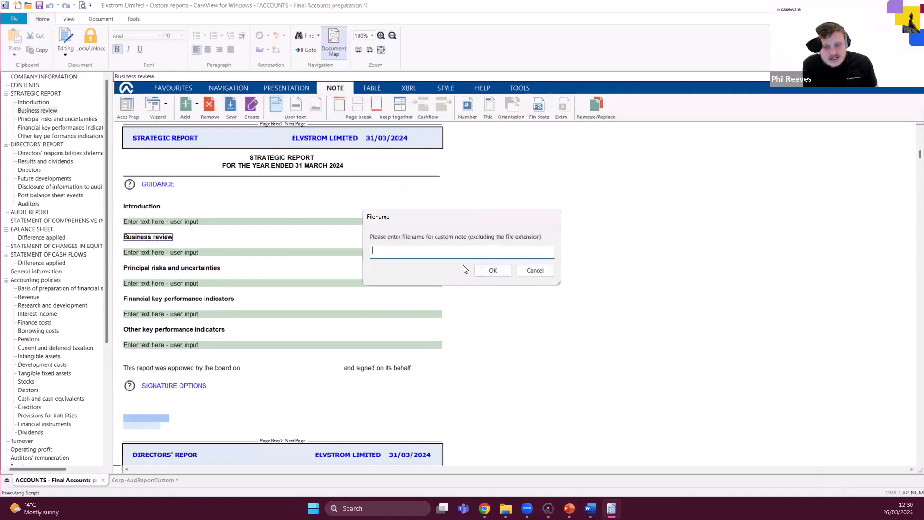
{"action": "type", "text": "Business reiv"}
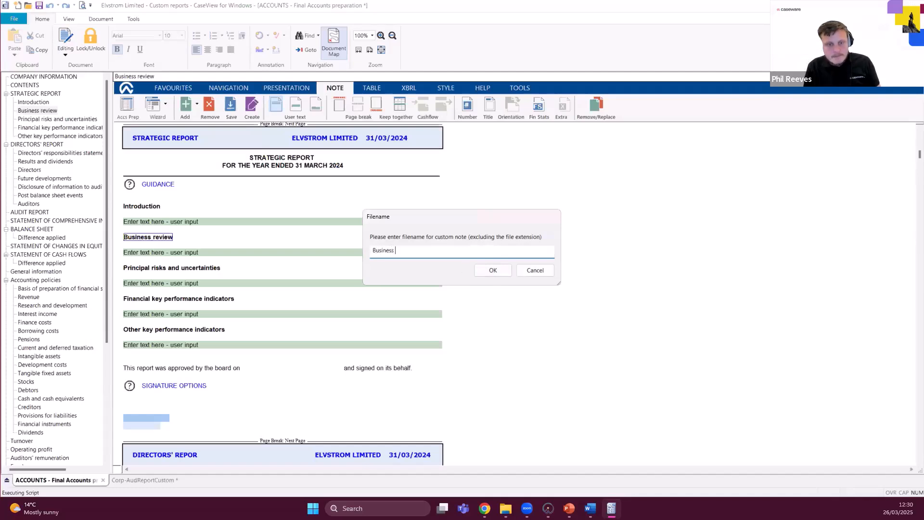
{"action": "key", "text": "BackSpace"}
{"action": "key", "text": "BackSpace"}
{"action": "type", "text": "view"}
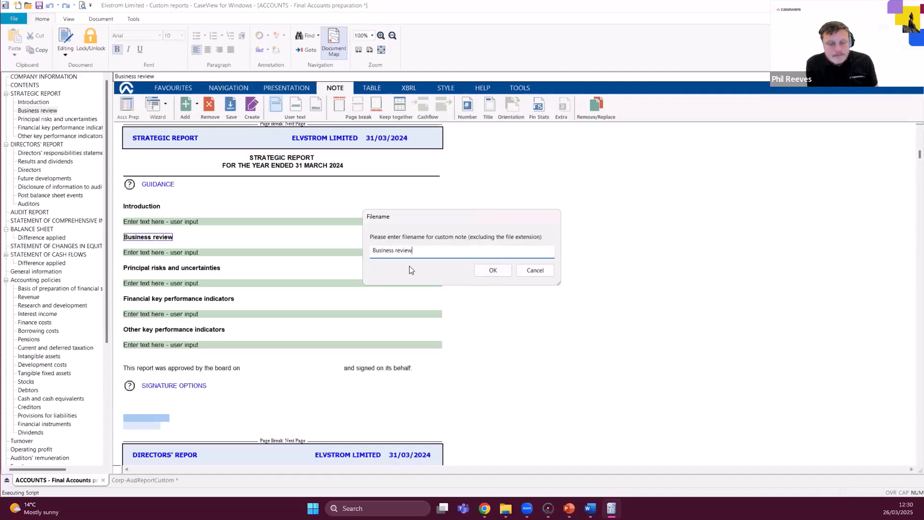
{"action": "left_click", "coordinate": [500, 274]}
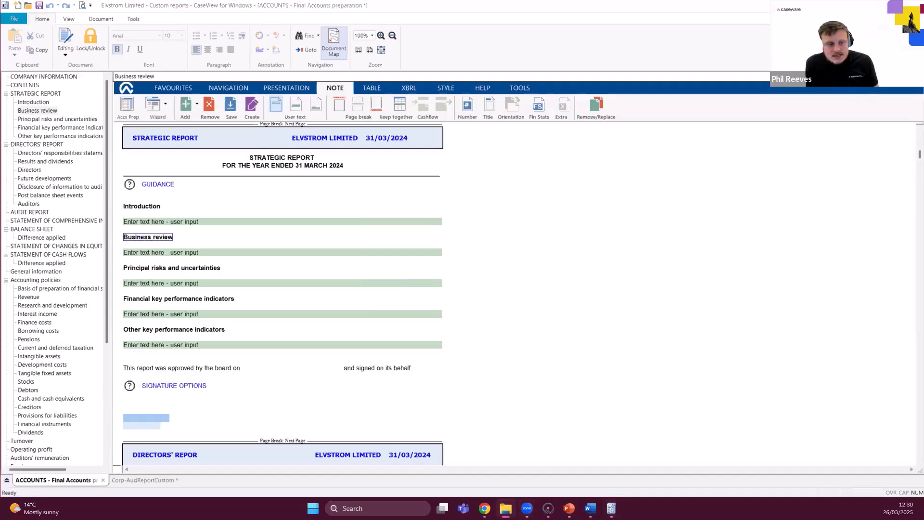
Locate the Custom_RS_Business review file in the Knowledge Library's Custom folder, then minimise File Explorer.
{"action": "left_click", "coordinate": [505, 508]}
{"action": "left_click", "coordinate": [172, 347]}
{"action": "left_click", "coordinate": [159, 310]}
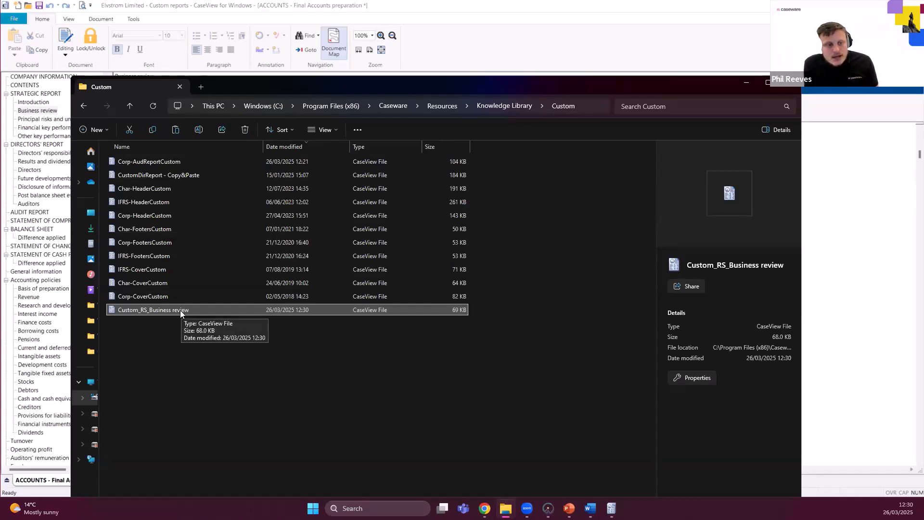
{"action": "left_click", "coordinate": [746, 82]}
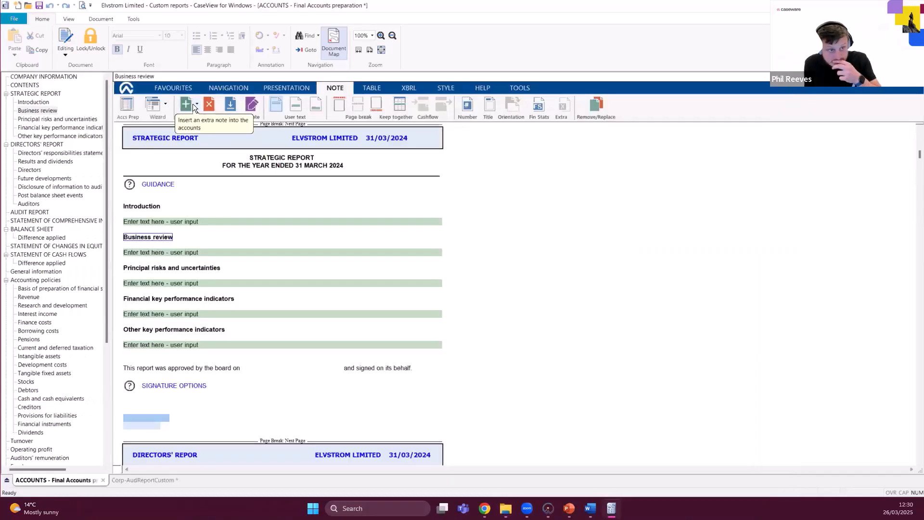
Check that the Business review note is offered among the user-defined notes to add, without inserting it.
{"action": "left_click", "coordinate": [195, 105]}
{"action": "mouse_move", "coordinate": [245, 240]}
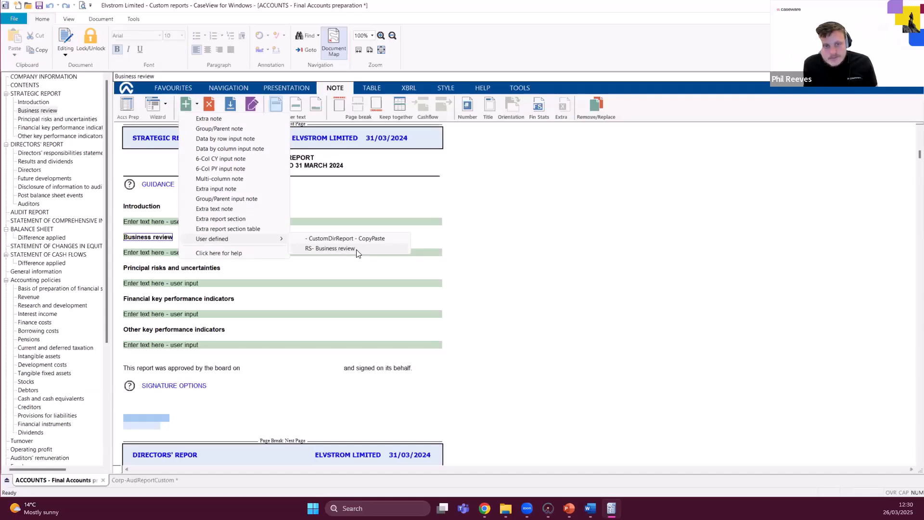
{"action": "left_click", "coordinate": [584, 243]}
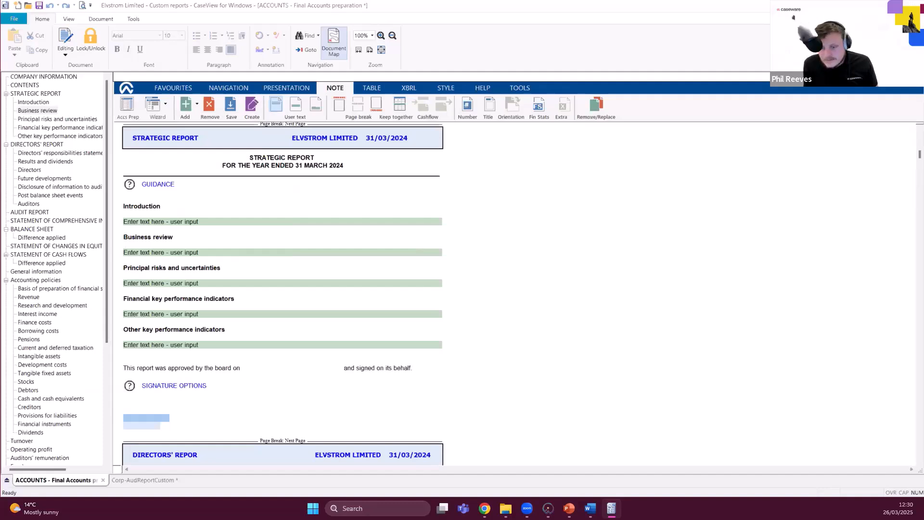
{"action": "mouse_move", "coordinate": [569, 509]}
{"action": "left_click", "coordinate": [570, 461]}
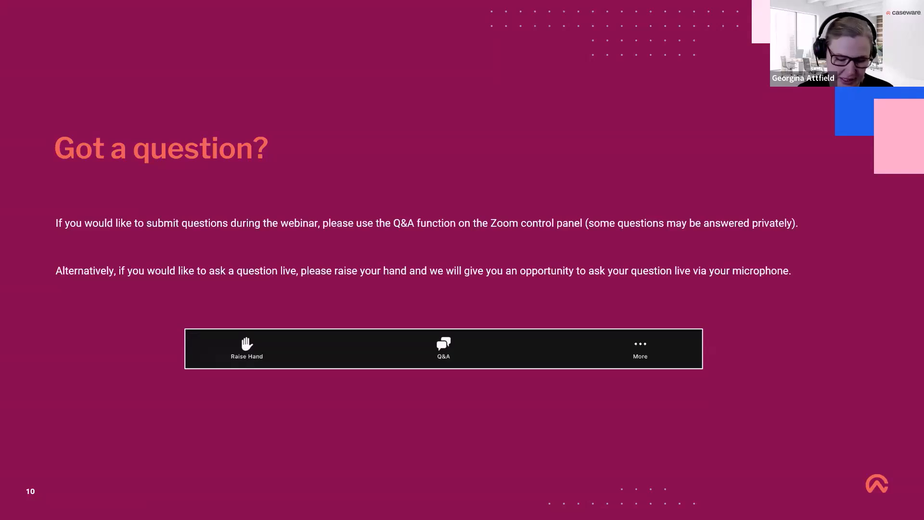
{"action": "key", "text": "Right"}
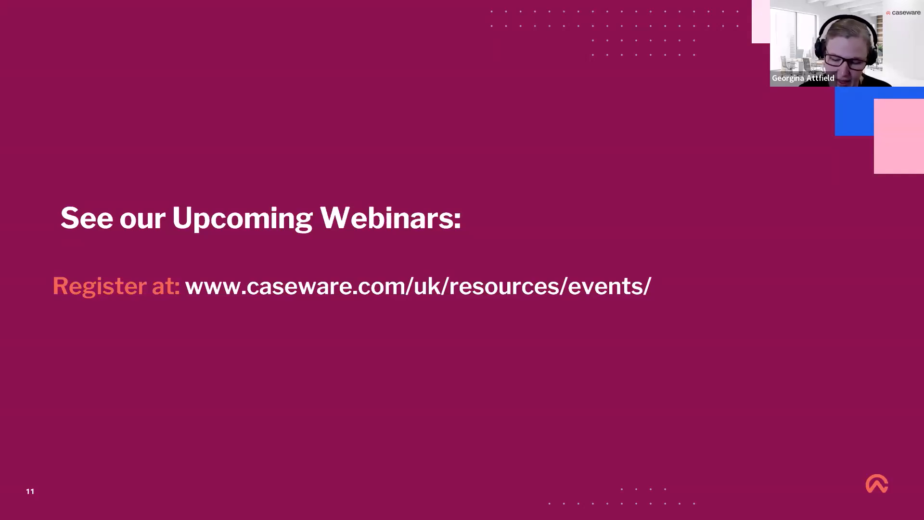
{"action": "key", "text": "Right"}
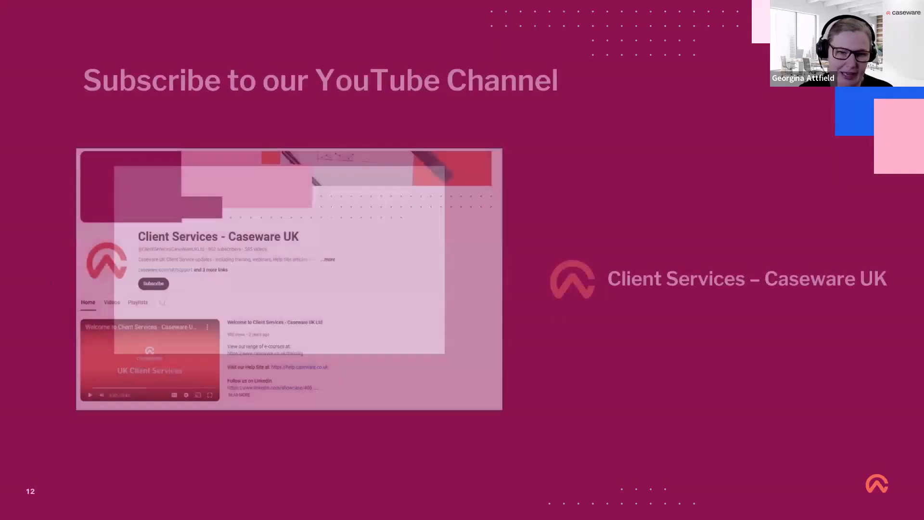